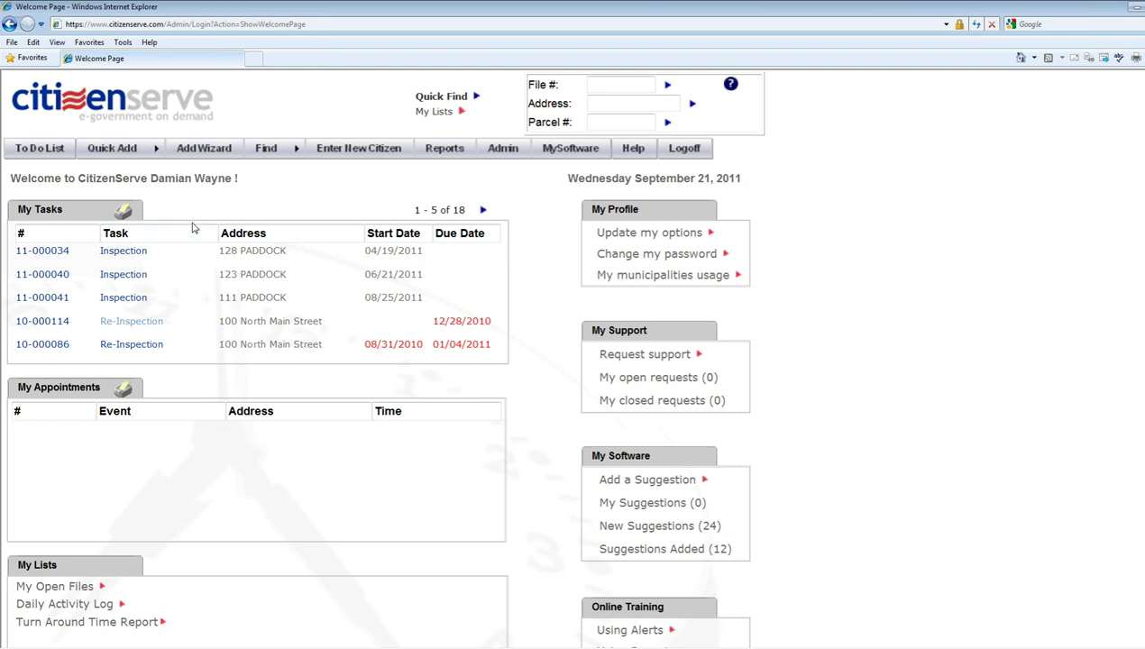
- Start a new Code Compliance Case from the Quick Add menu
mouse_move(132, 154)
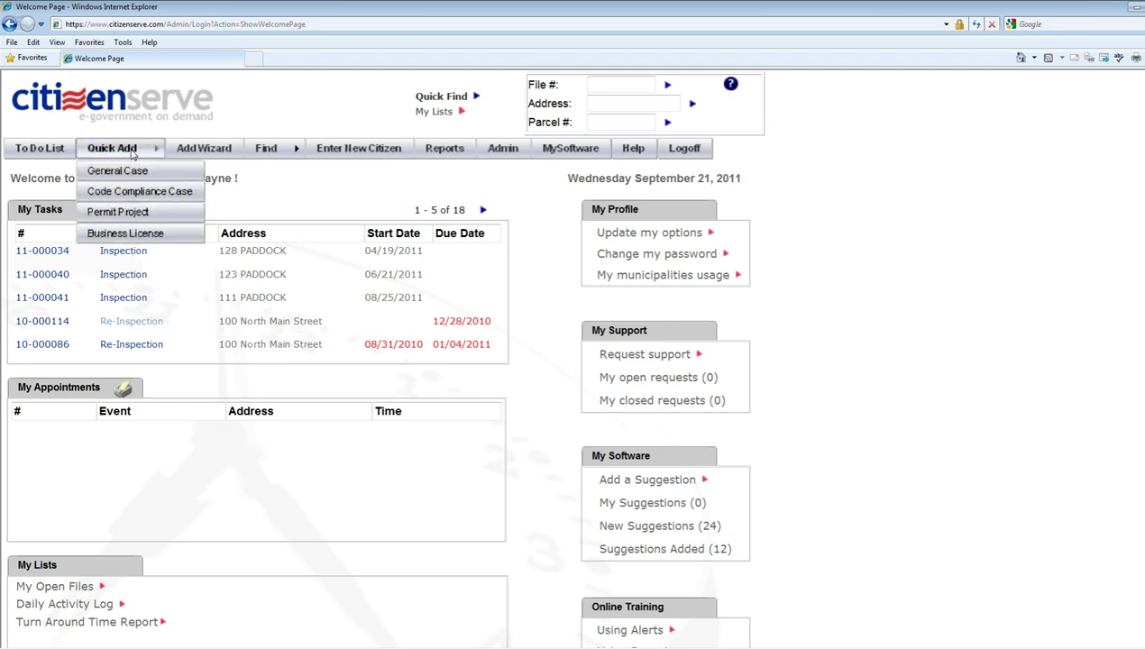
click(138, 193)
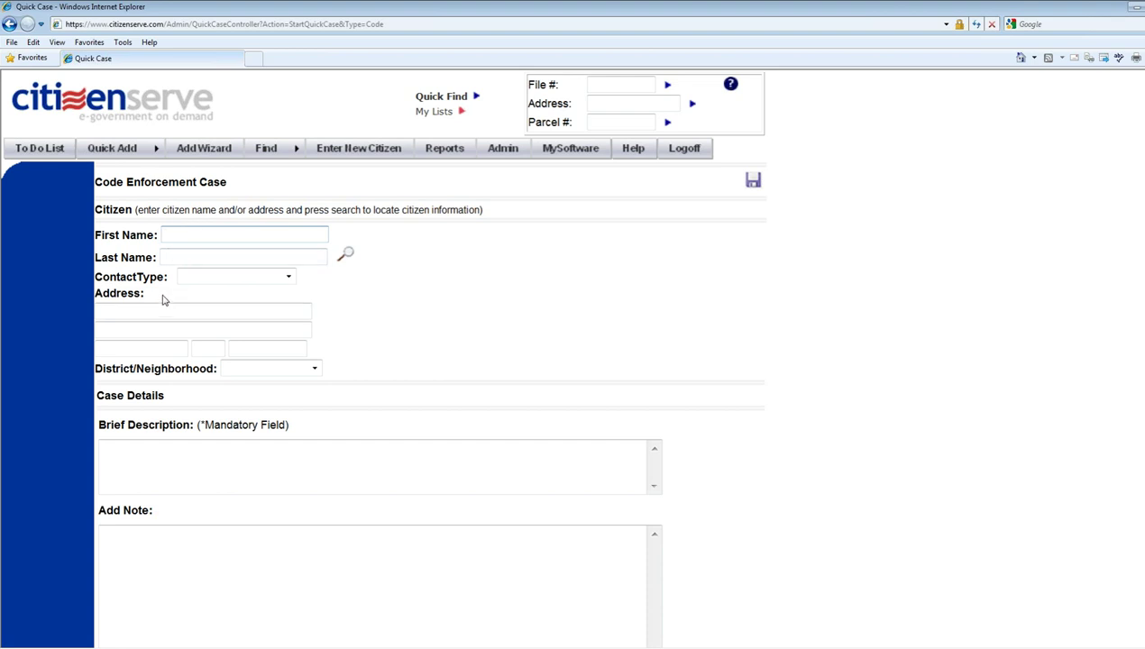
- Enter the brief description 'Weeds in front and junk cars in the front yard.'
click(205, 484)
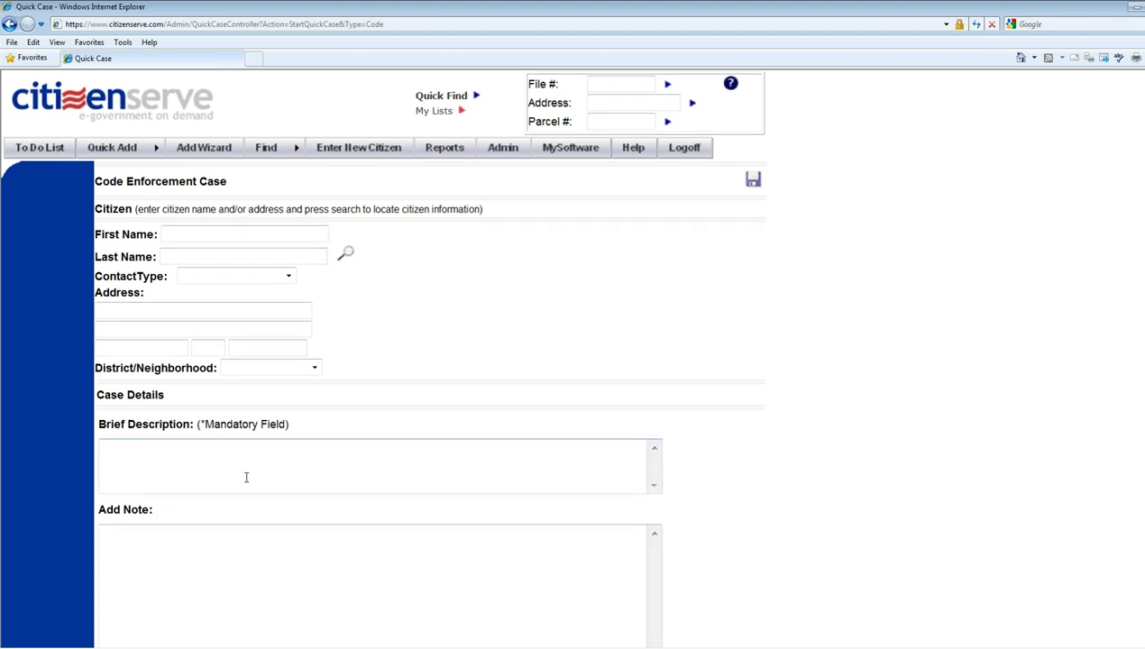
scroll(245, 475, down, 3)
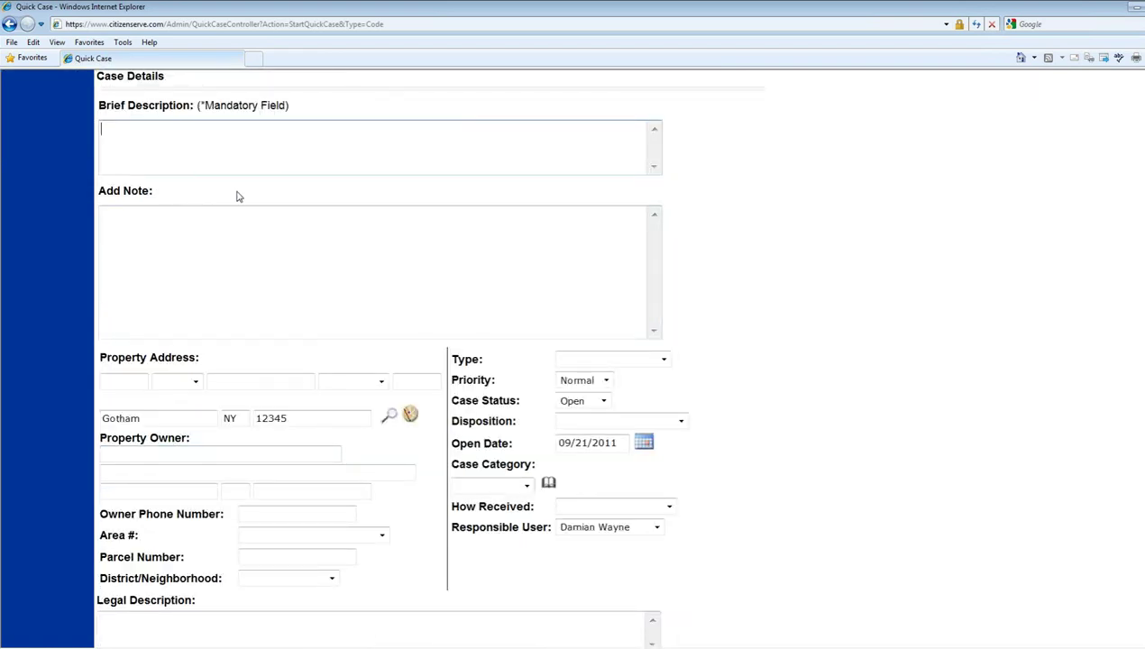
text(Weeds in front and junk cars)
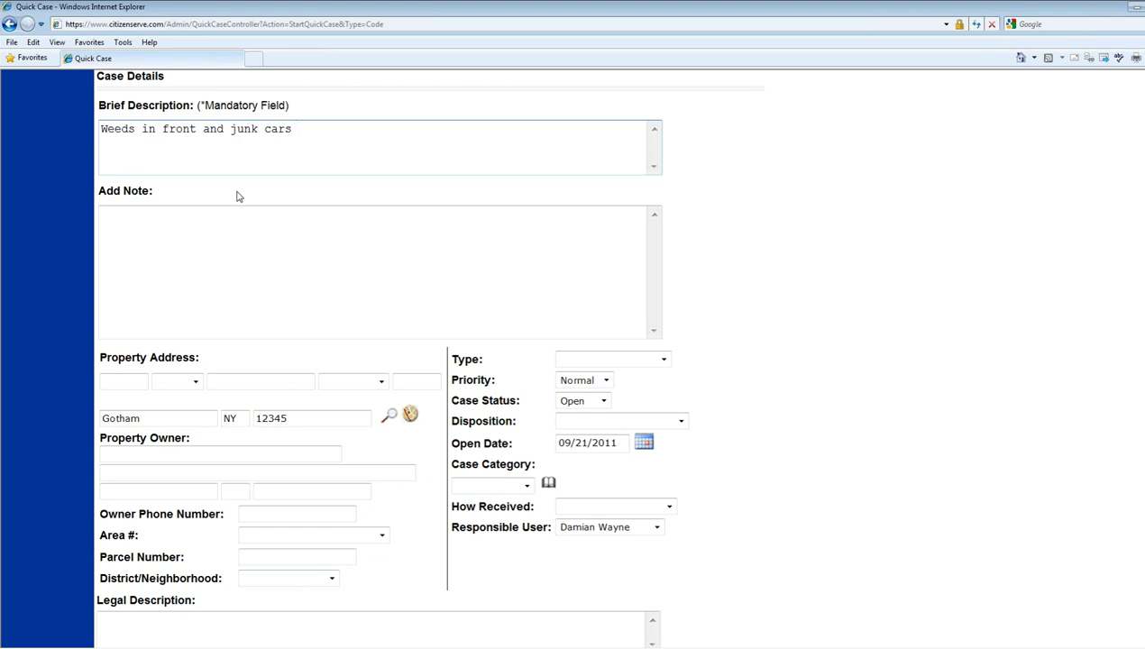
text(in the front yard.)
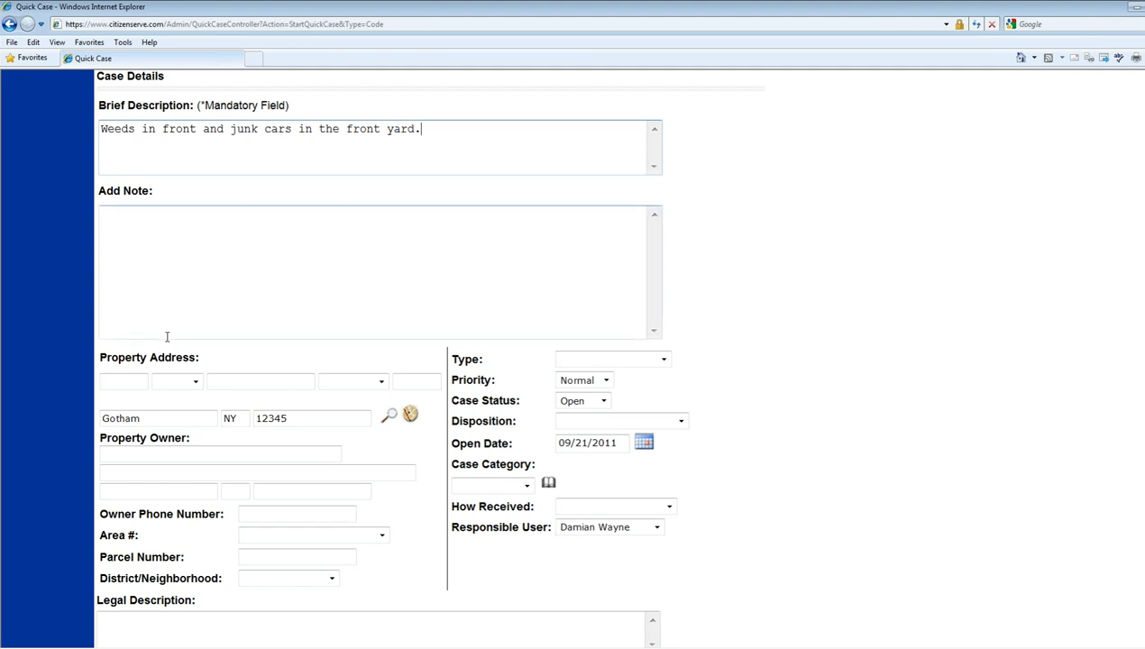
click(134, 382)
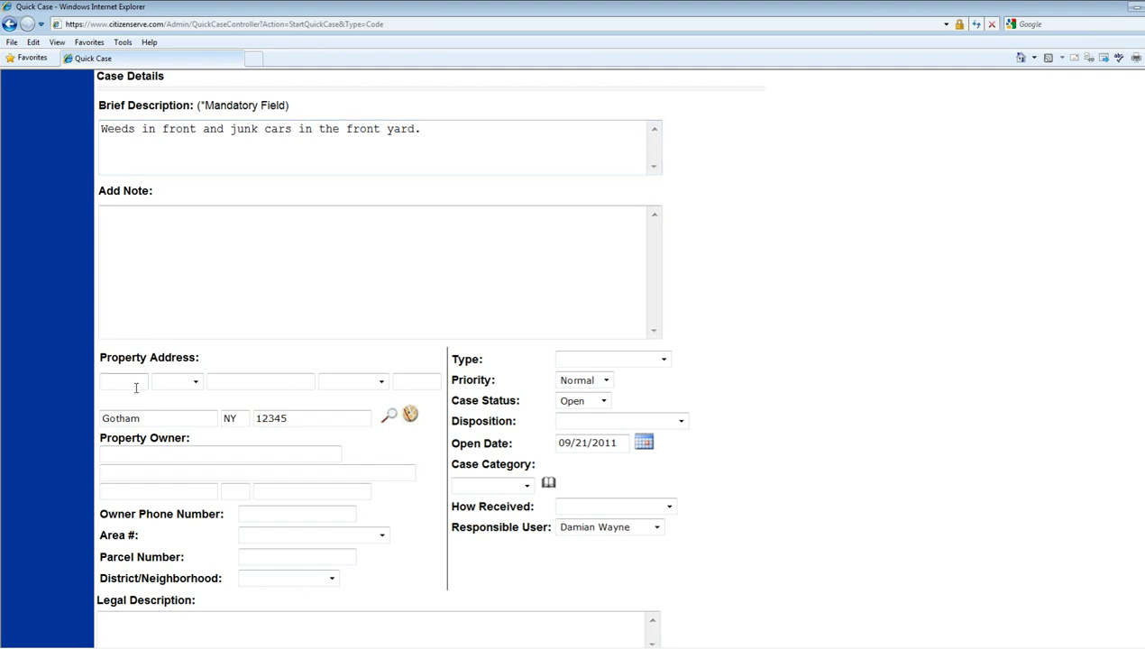
key(Tab)
key(Tab)
click(391, 417)
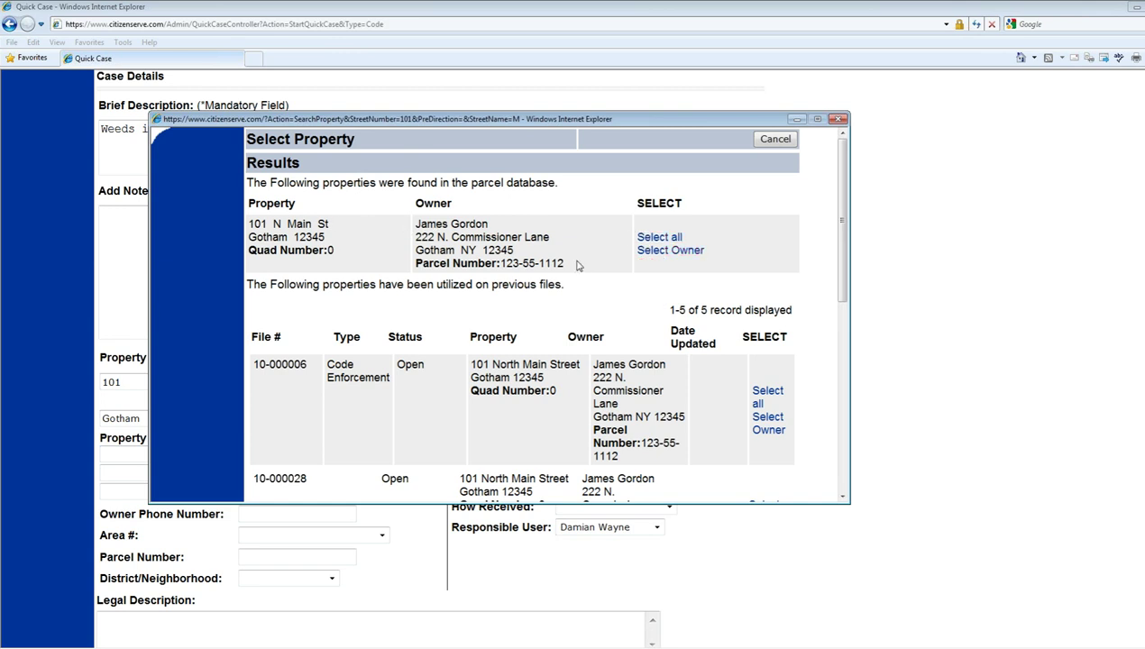
click(667, 239)
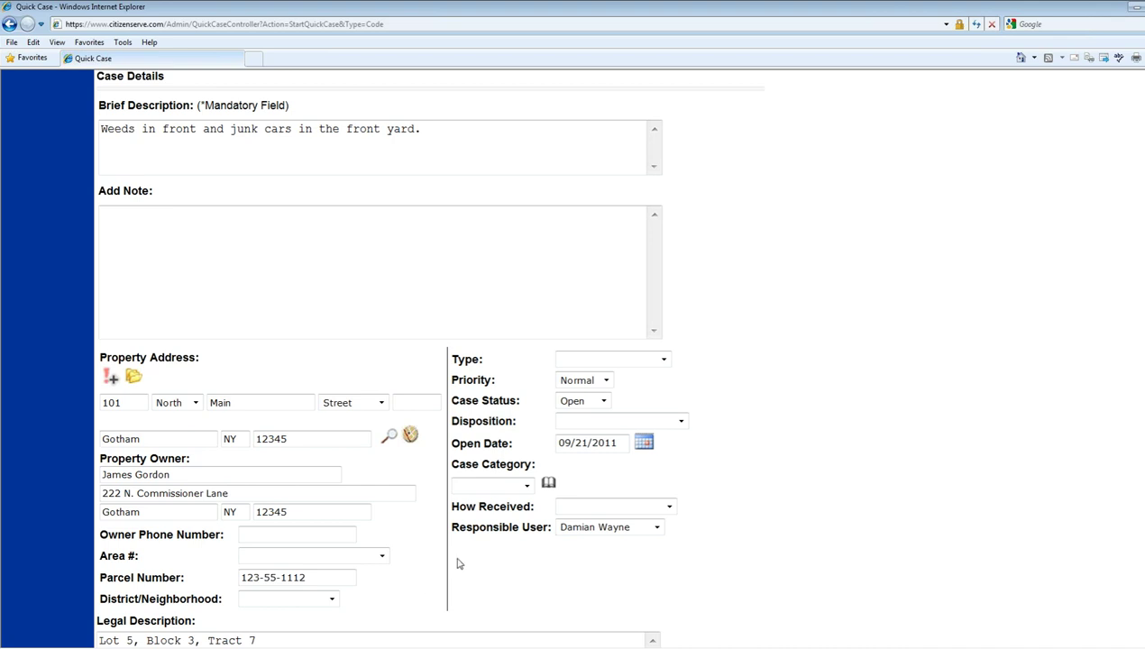
- Replace the Property Owner name with the new owner's name
scroll(483, 580, down, 1)
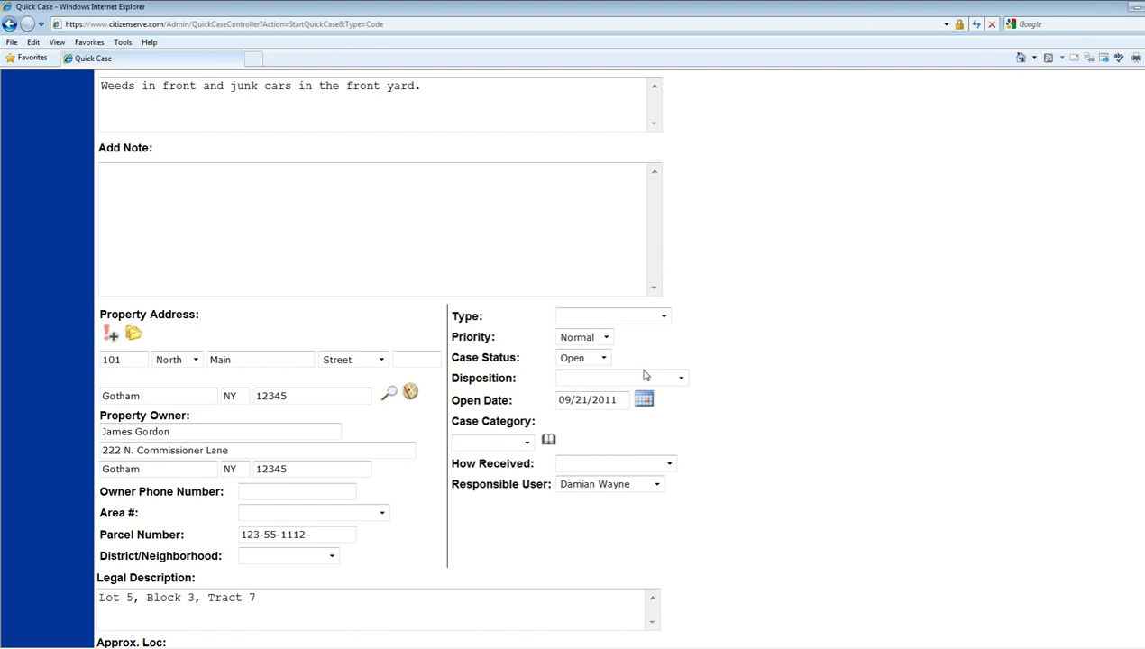
drag(210, 428, 38, 422)
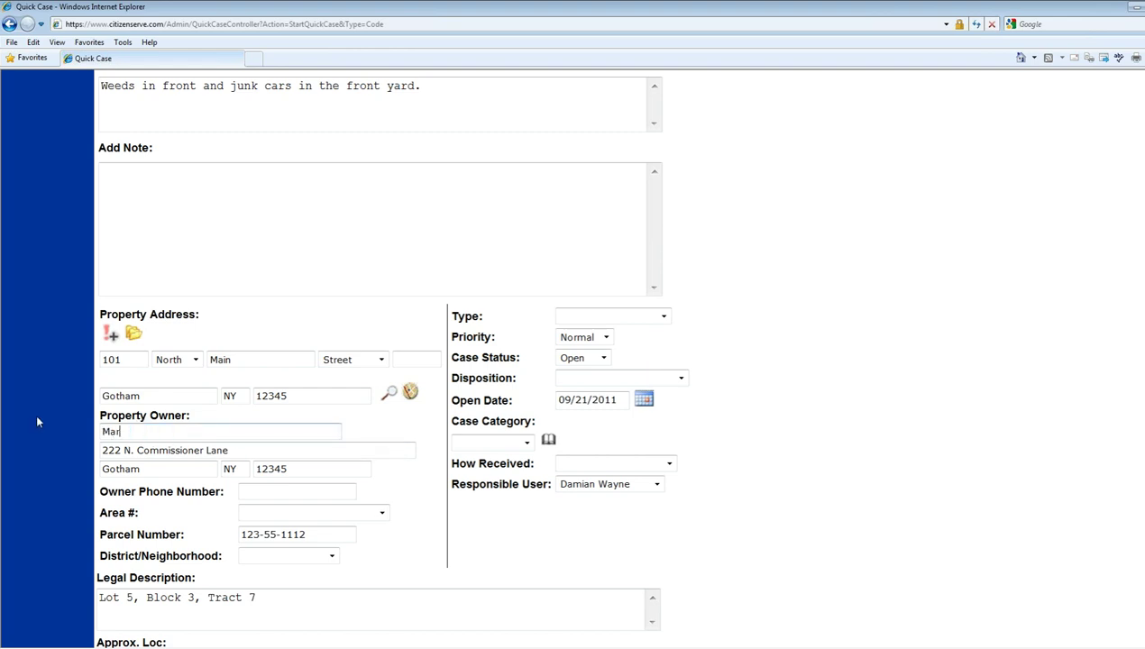
- Rerun the address search, then close the results without choosing a parcel
click(390, 394)
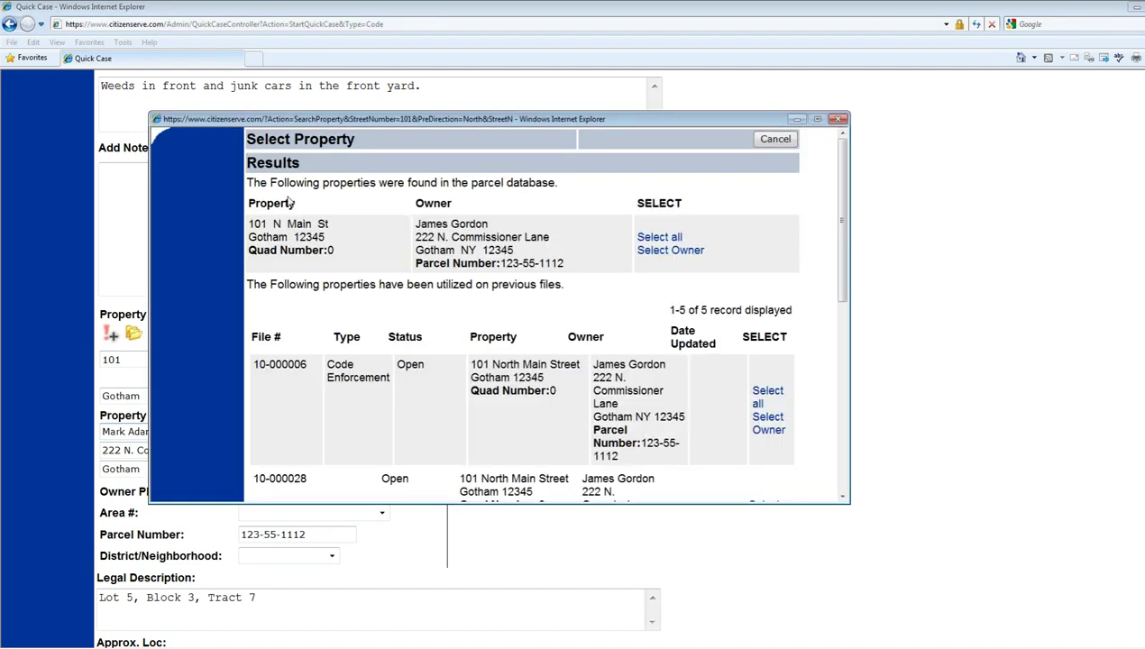
drag(249, 221, 714, 268)
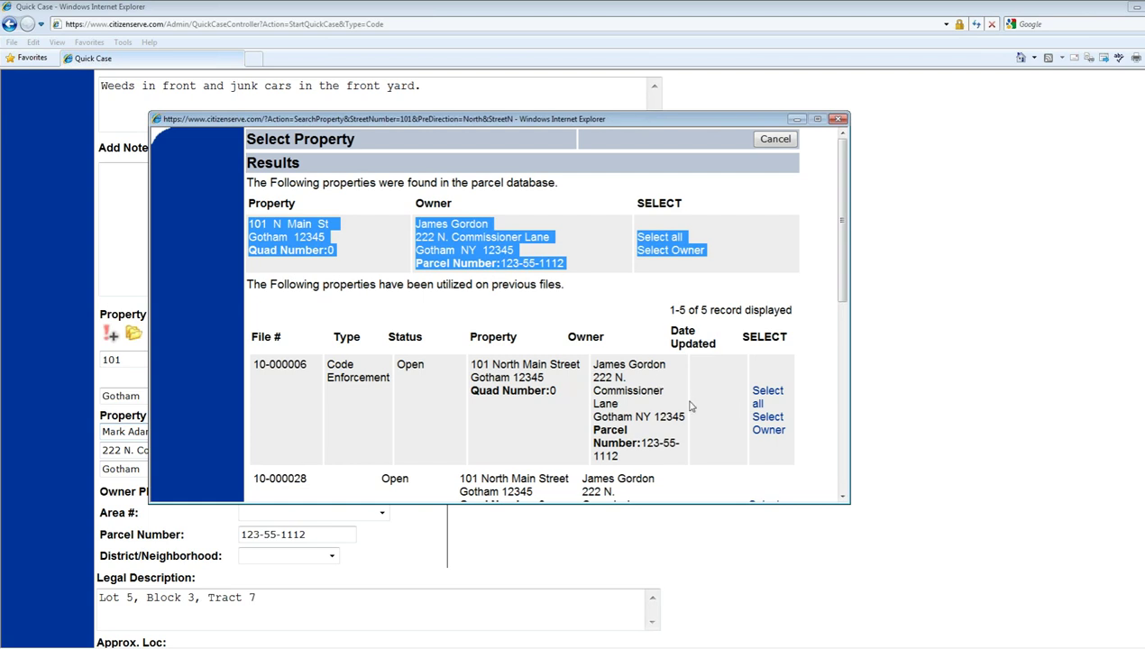
click(647, 434)
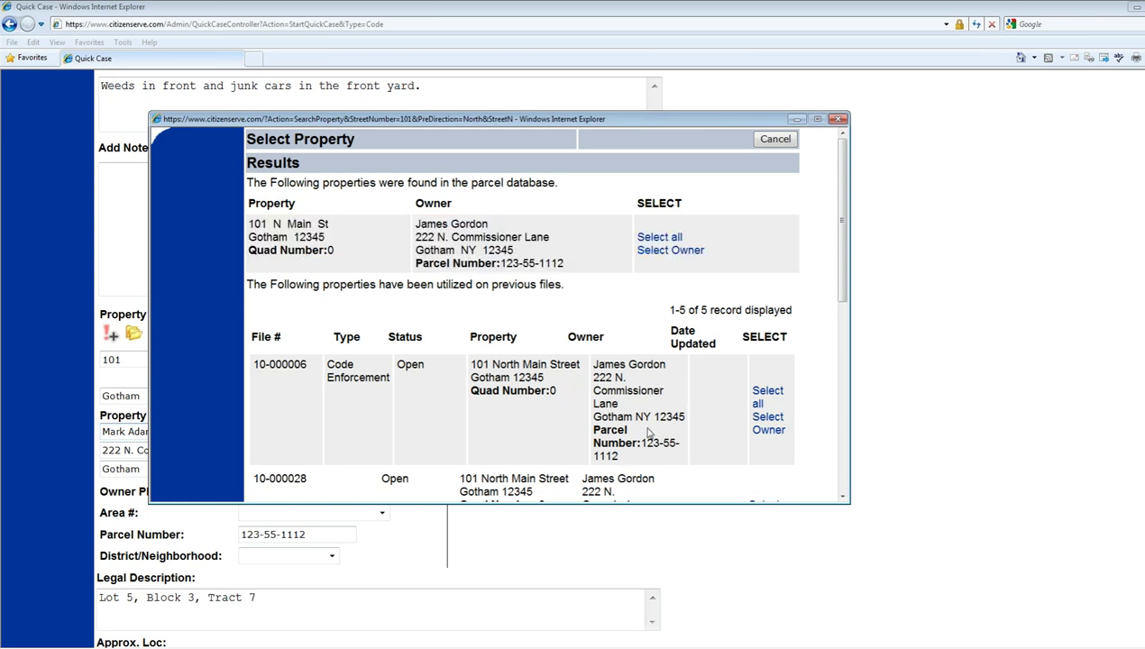
scroll(647, 433, down, 1)
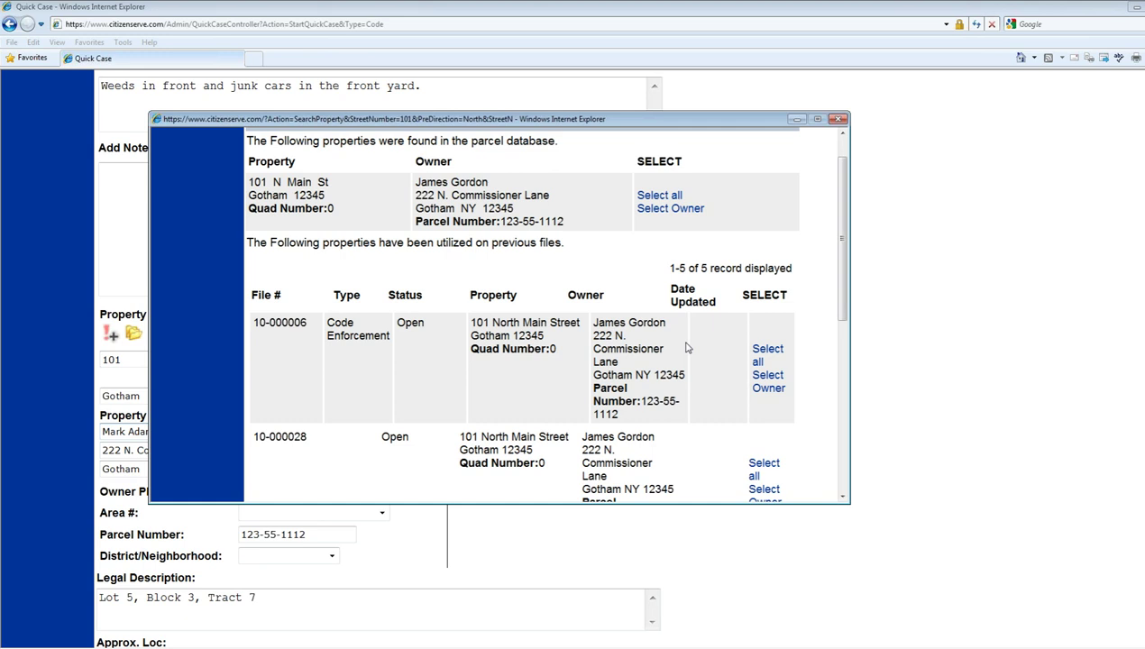
click(838, 120)
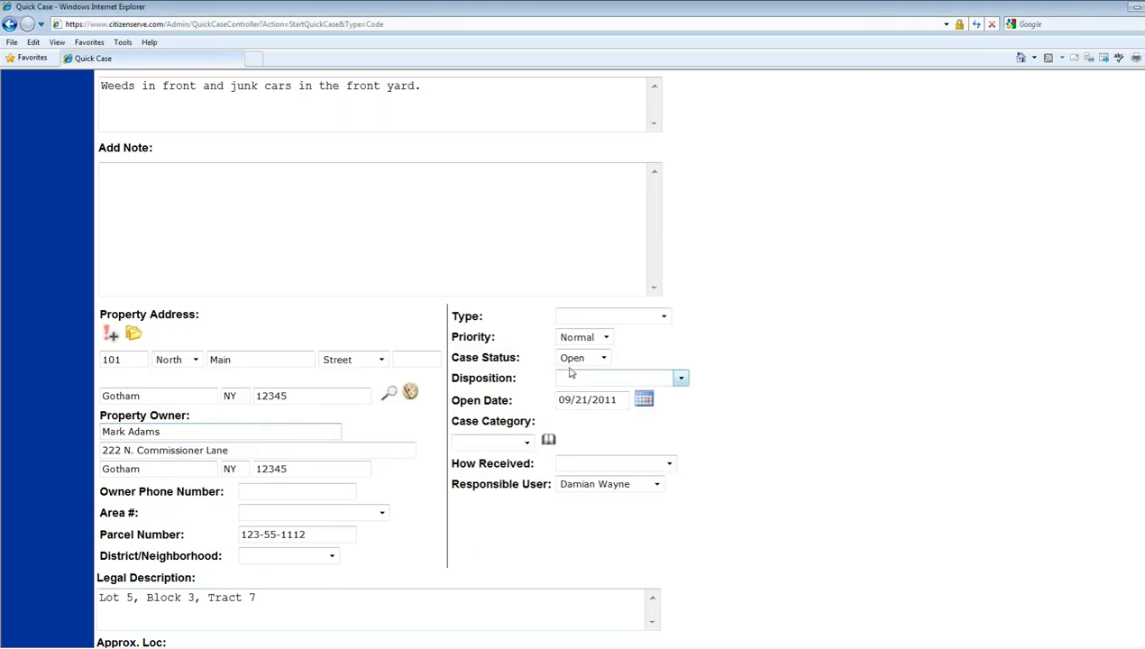
- Set the case type to Code Enforcement, leaving the disposition blank
click(622, 317)
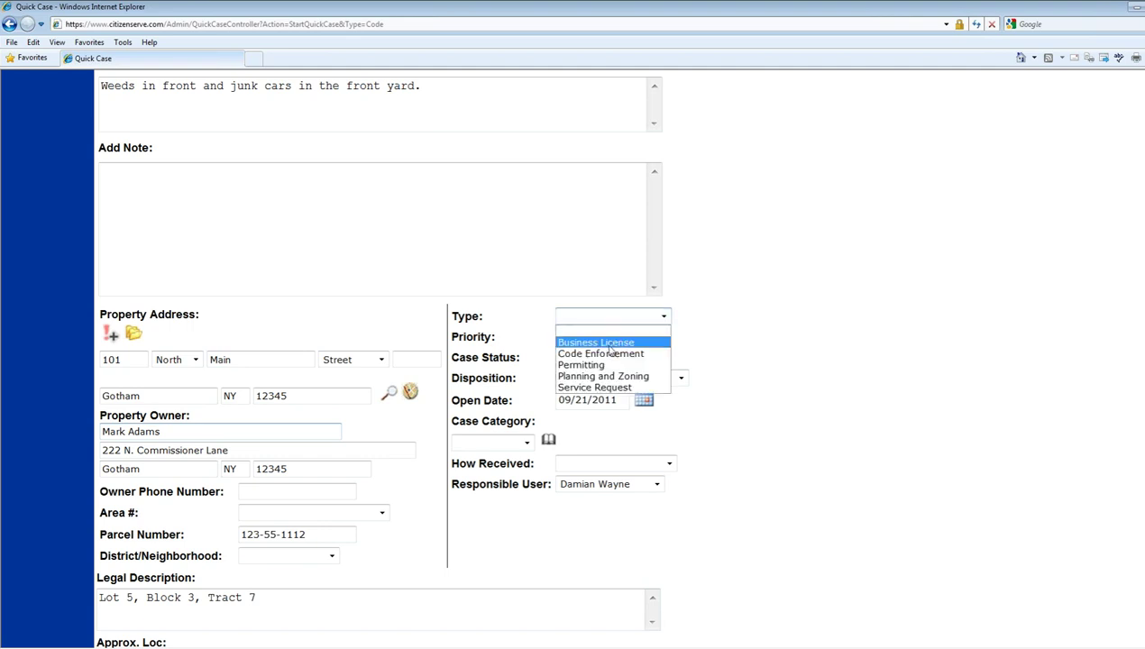
click(602, 354)
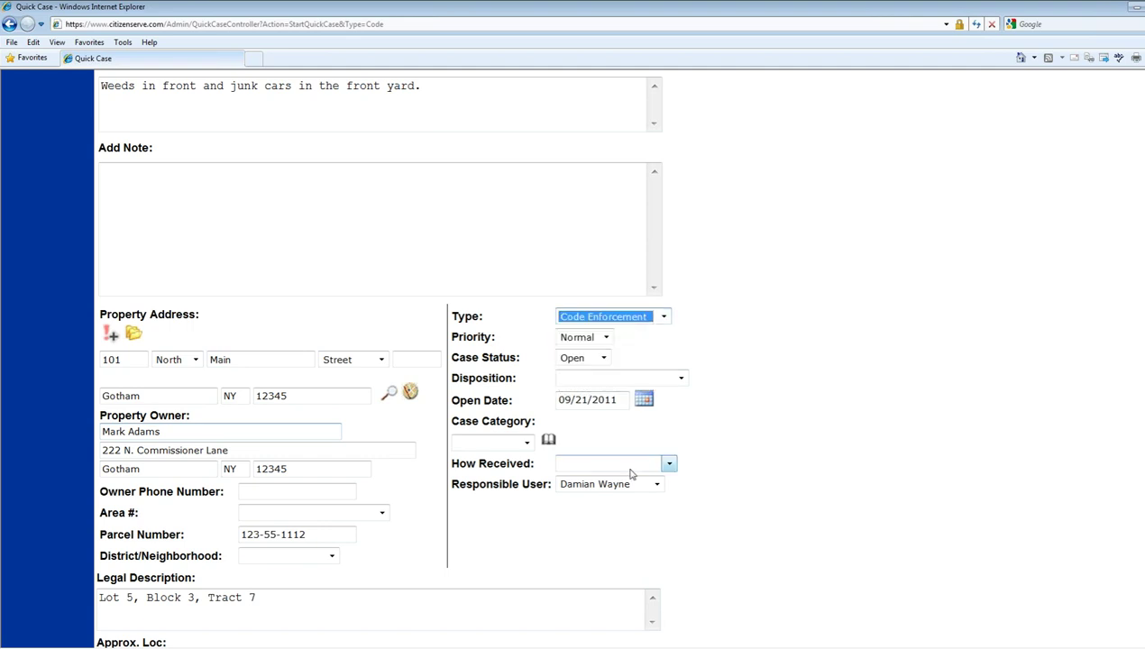
click(583, 379)
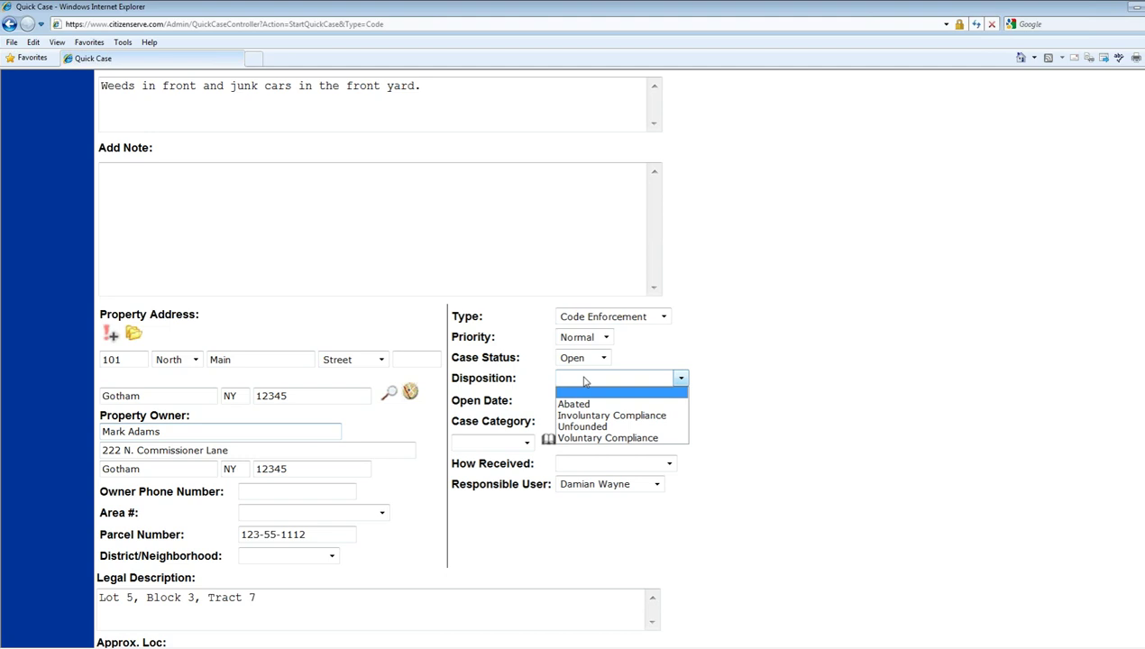
click(585, 380)
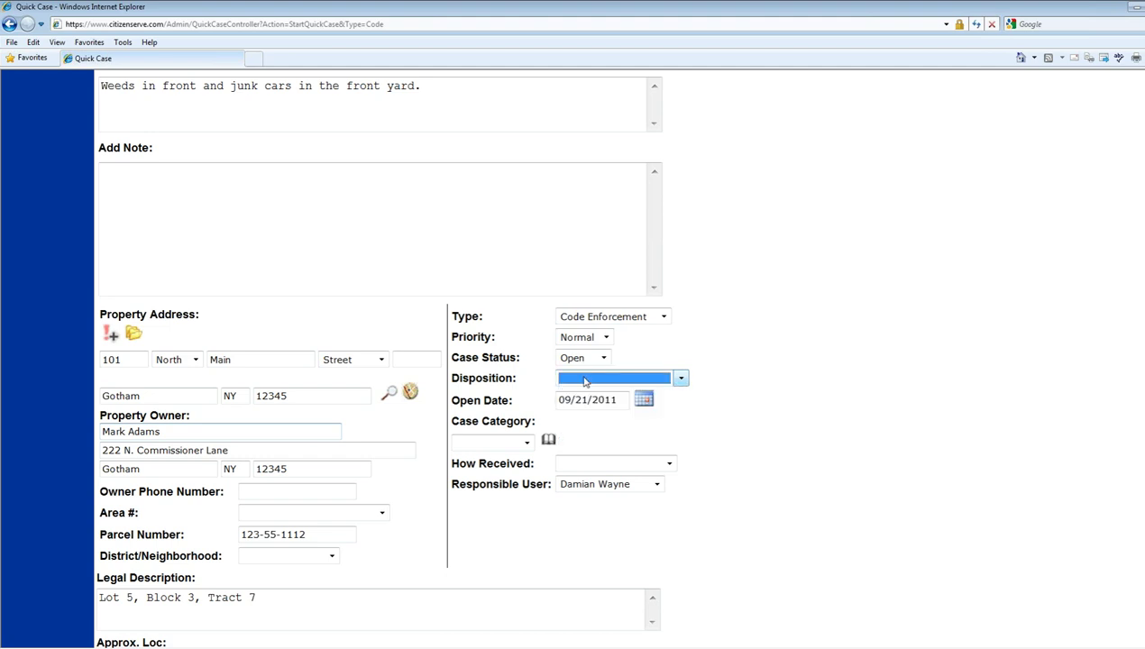
- Set the case category to Nusiance and How Received to Anonymous
click(527, 444)
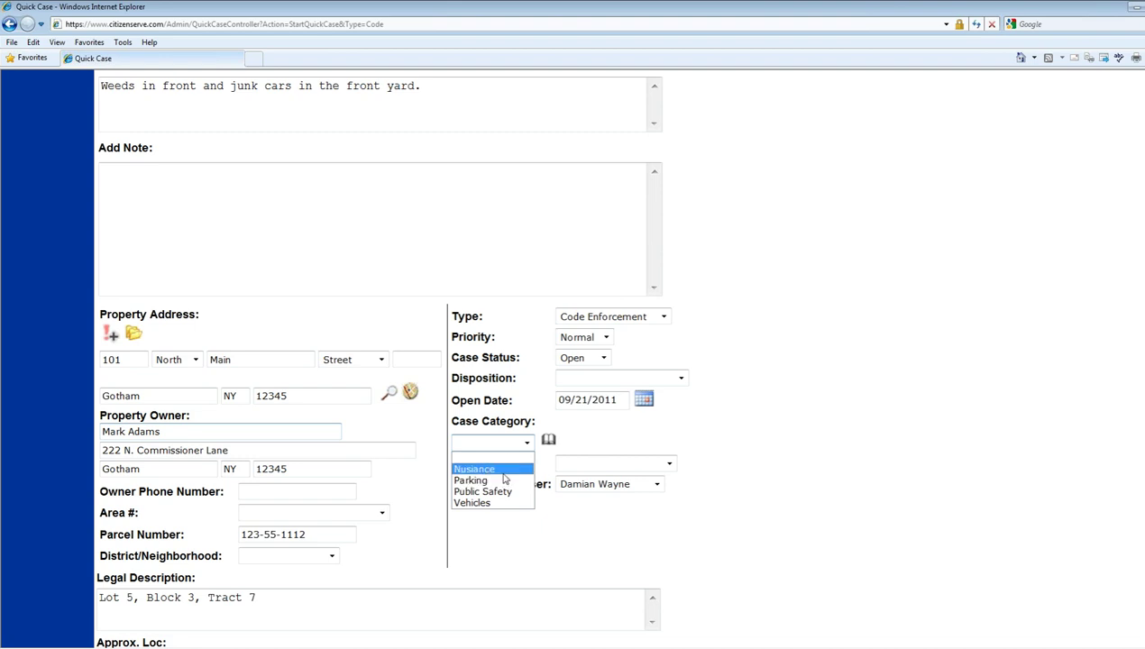
click(505, 477)
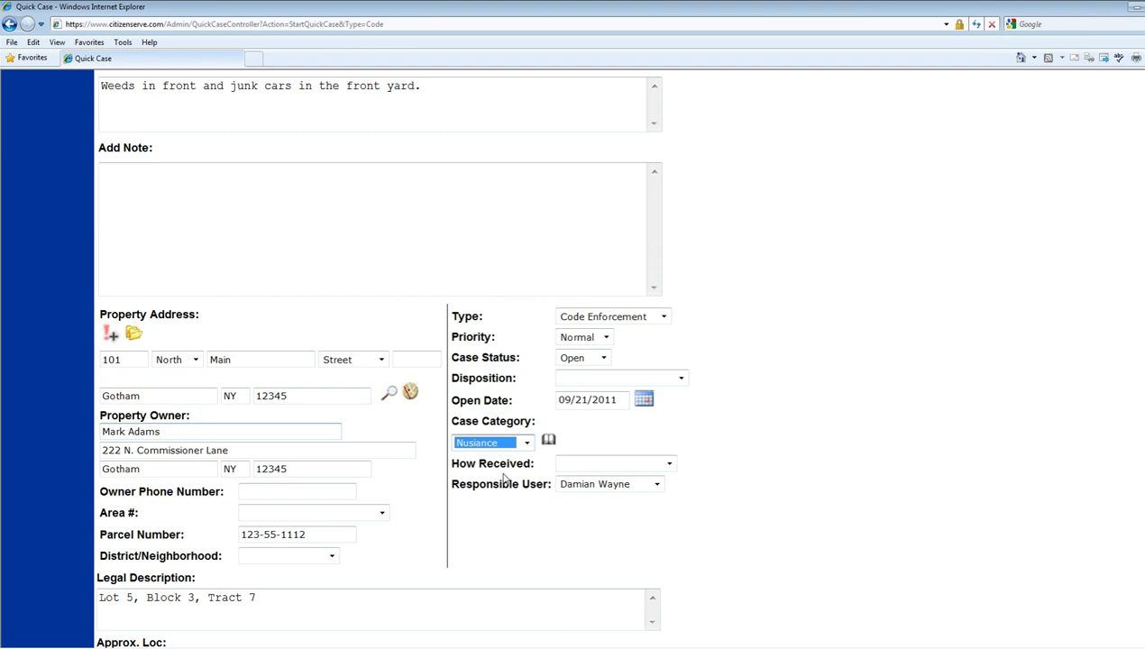
click(527, 444)
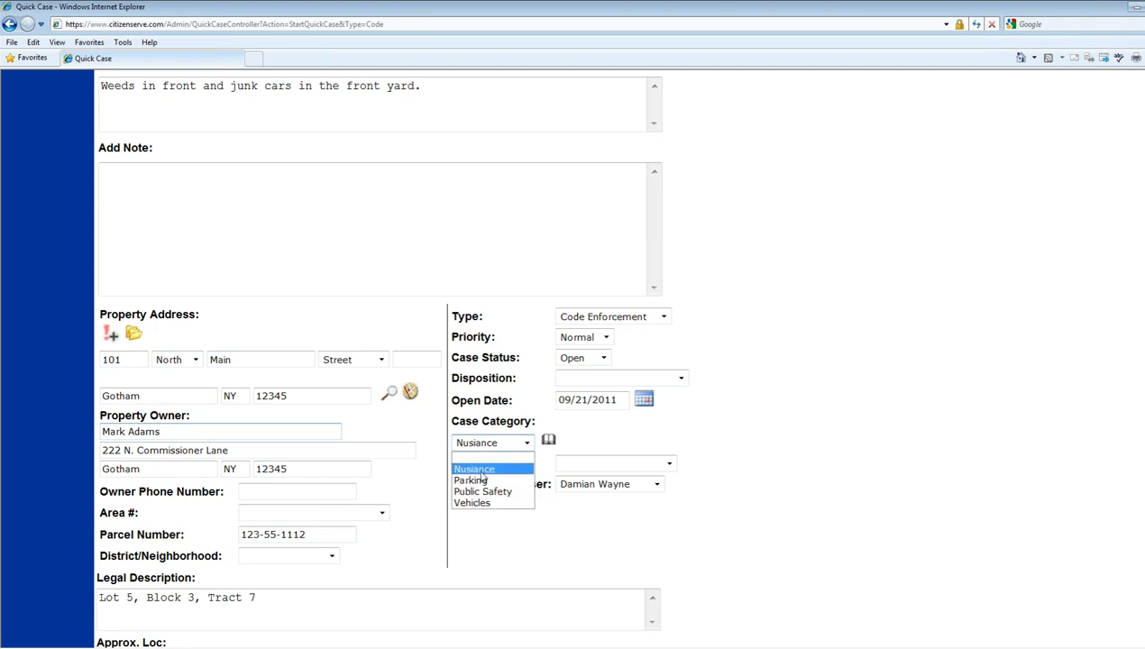
click(475, 468)
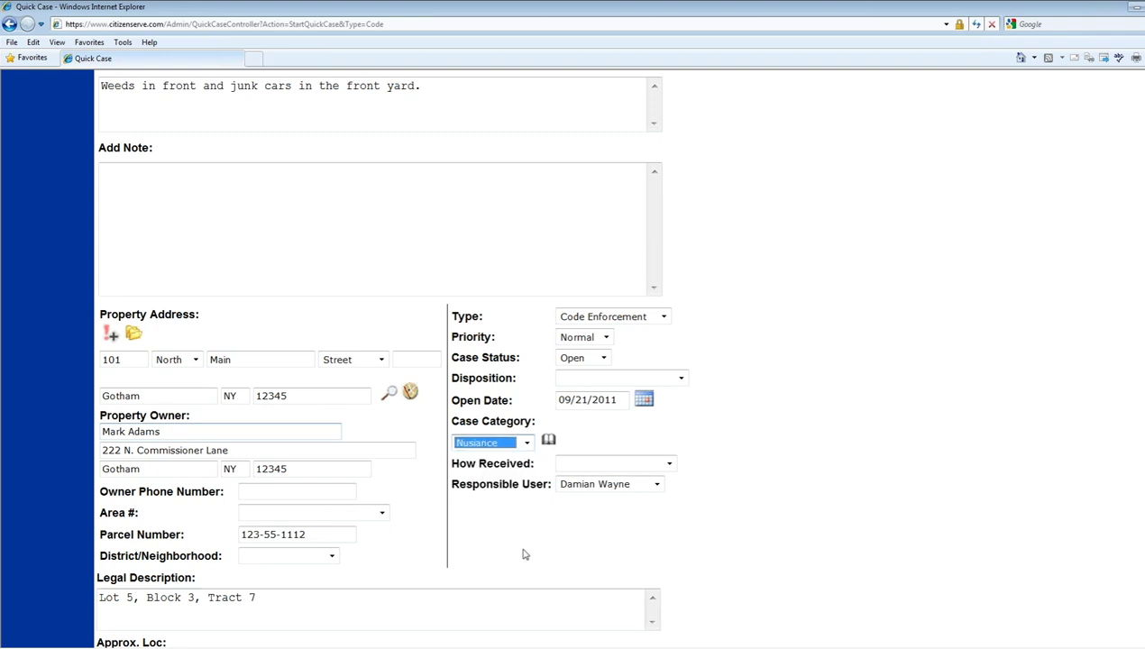
click(669, 465)
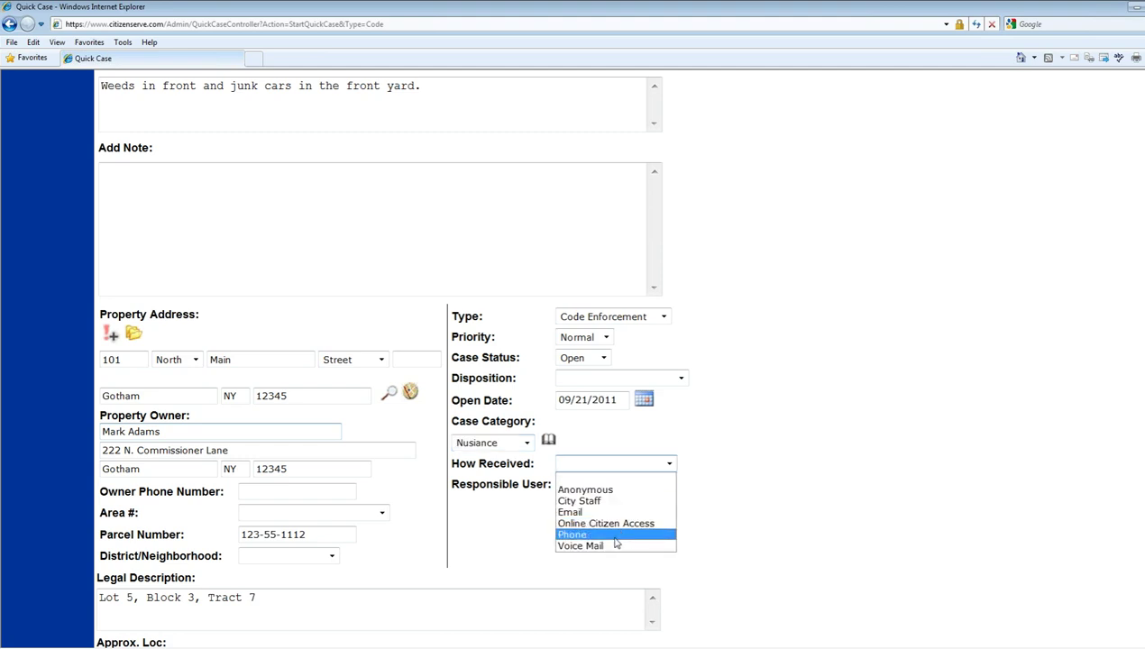
click(586, 489)
click(535, 545)
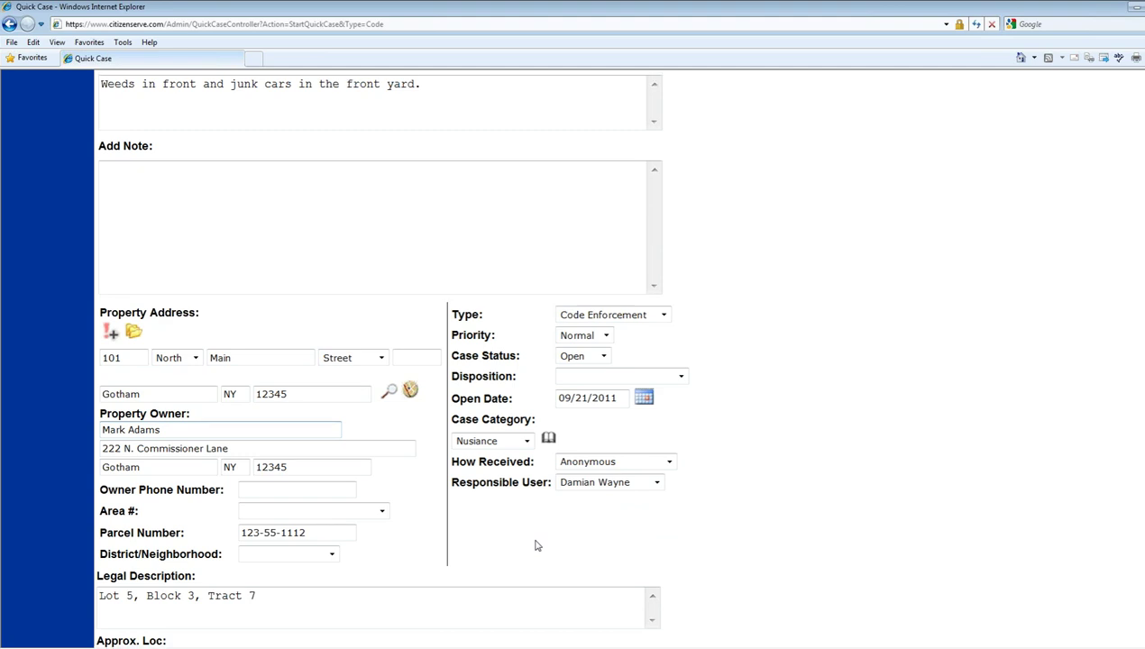
- Keep the inspection assigned to the current user, set due date 09/21/2011, and save
scroll(534, 542, down, 2)
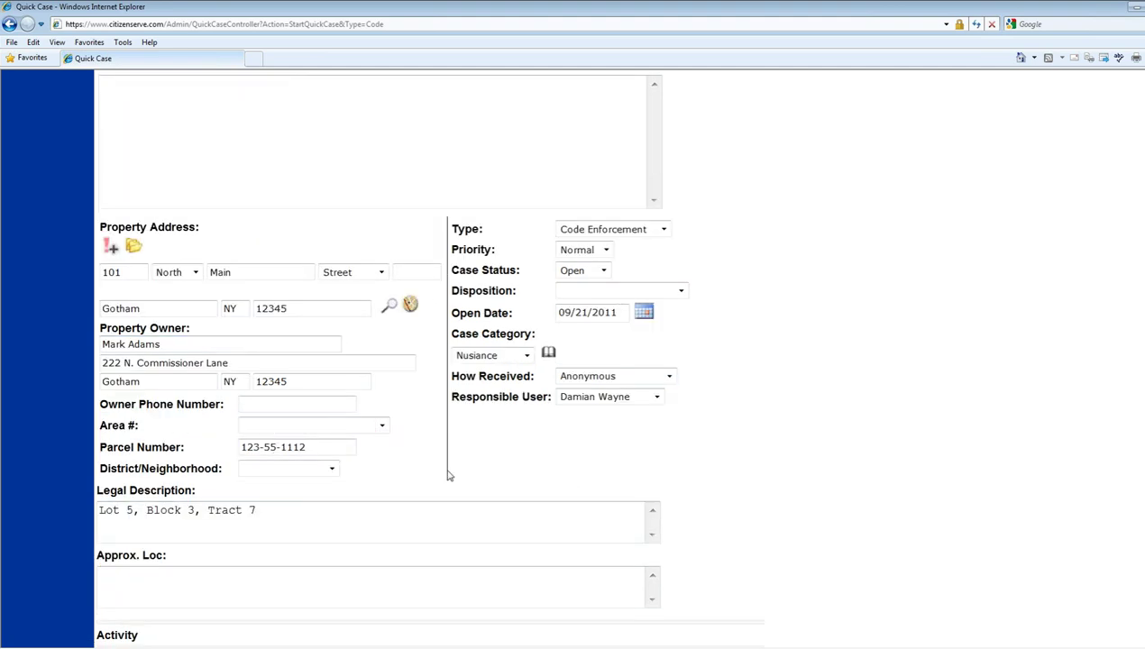
scroll(449, 474, down, 6)
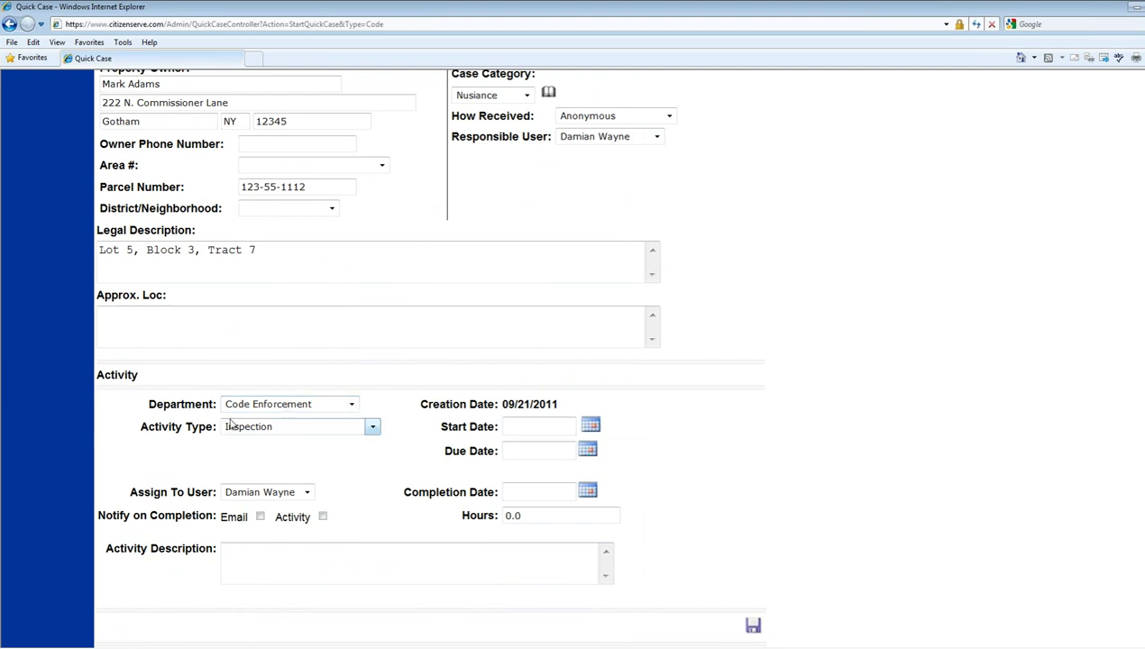
click(309, 498)
click(297, 507)
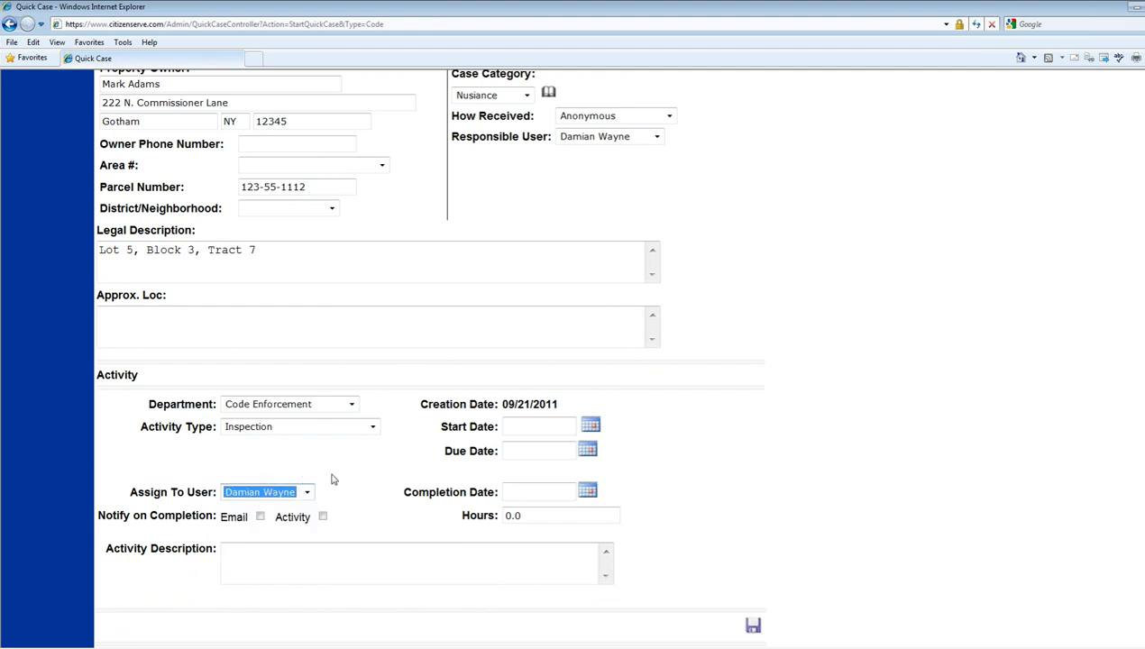
click(595, 456)
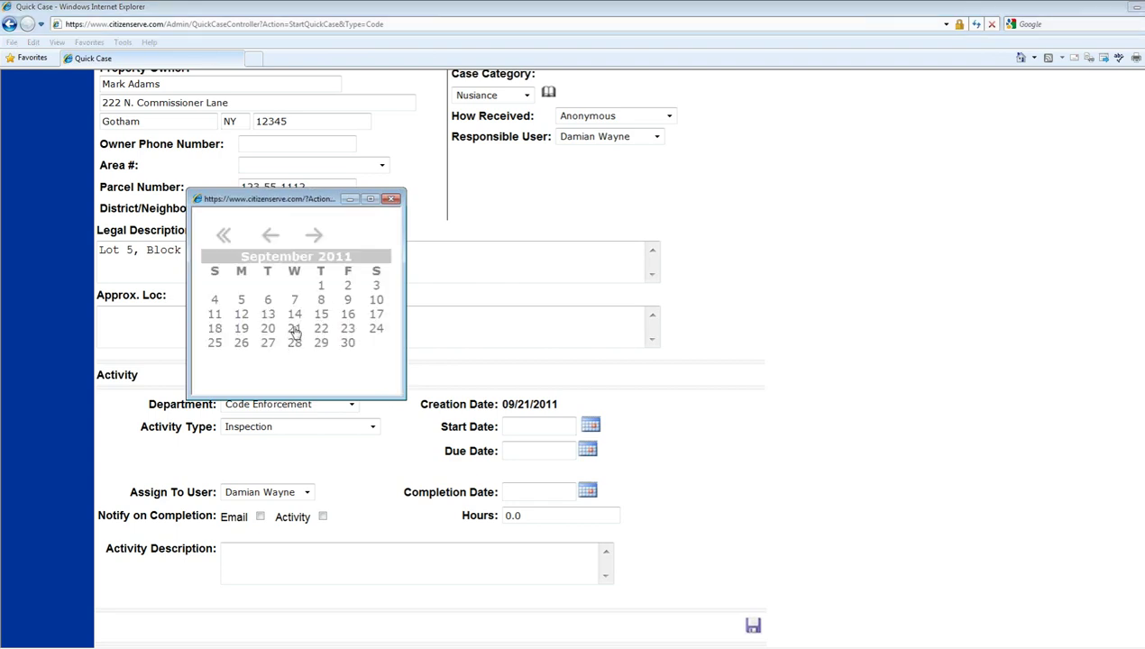
click(293, 328)
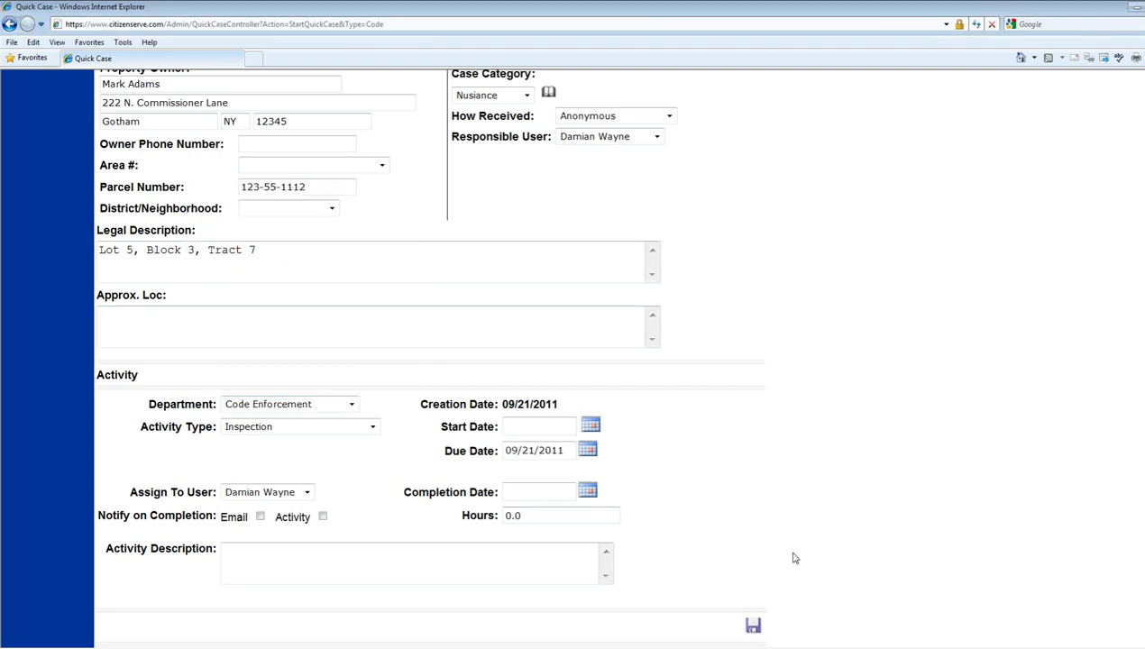
click(753, 626)
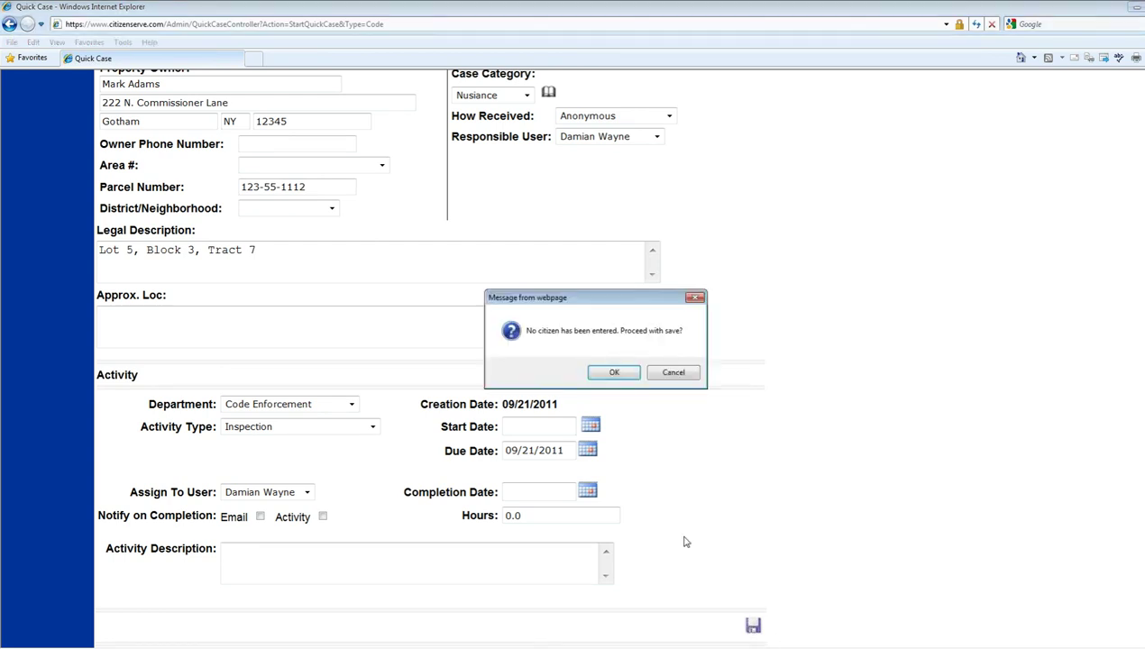
- Confirm saving without a citizen, creating case file 11-000044
click(613, 372)
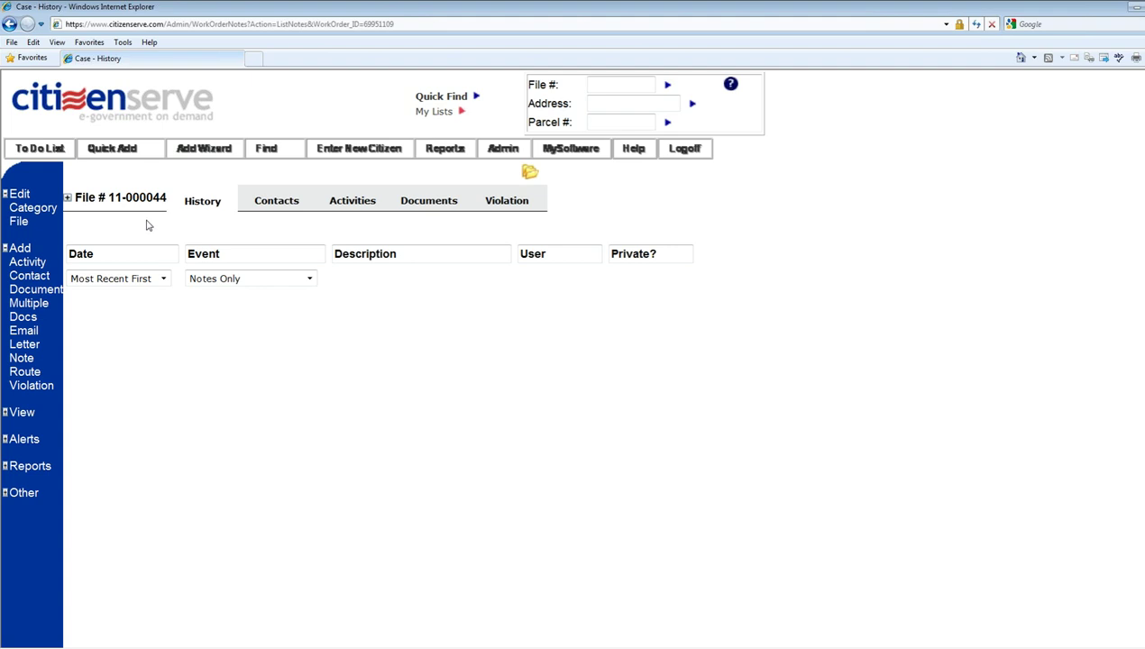
drag(108, 197, 166, 197)
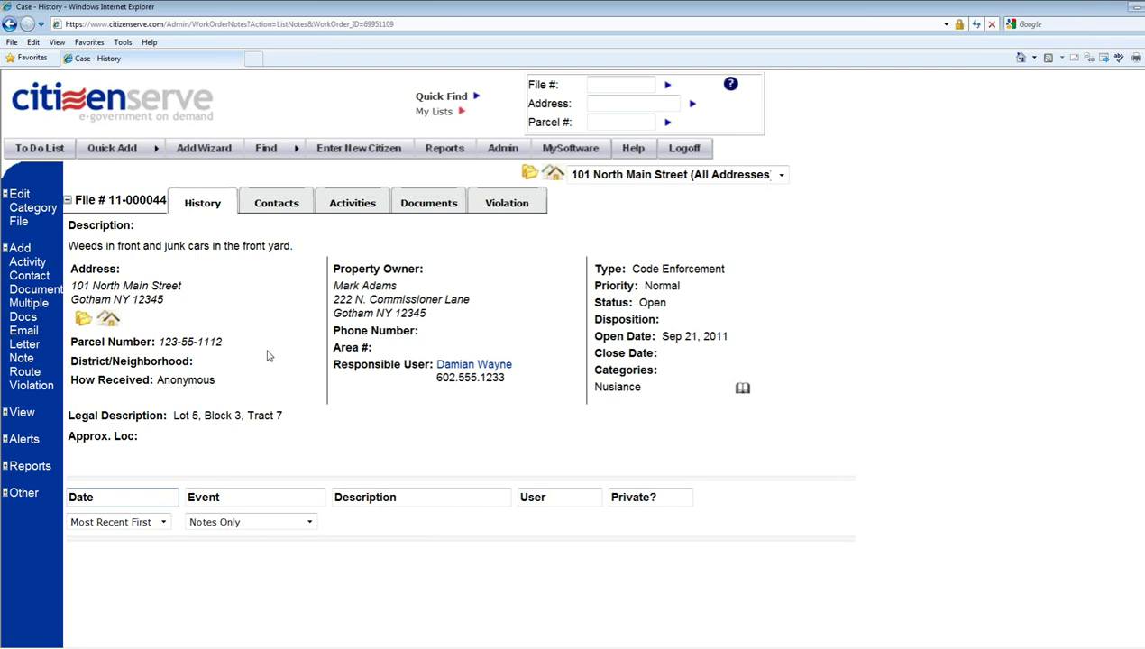
- Go back to the Welcome Page via the CitizenServe logo
click(127, 102)
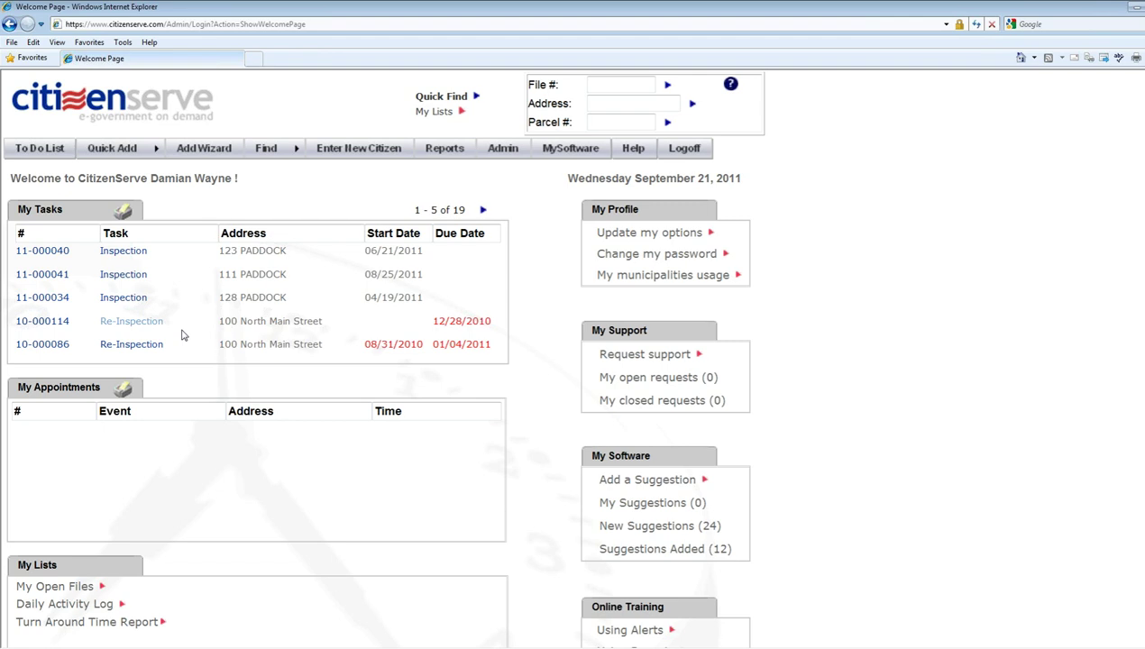
- Page forward through My Tasks to the last page, 16 - 19 of 19
click(482, 210)
click(483, 210)
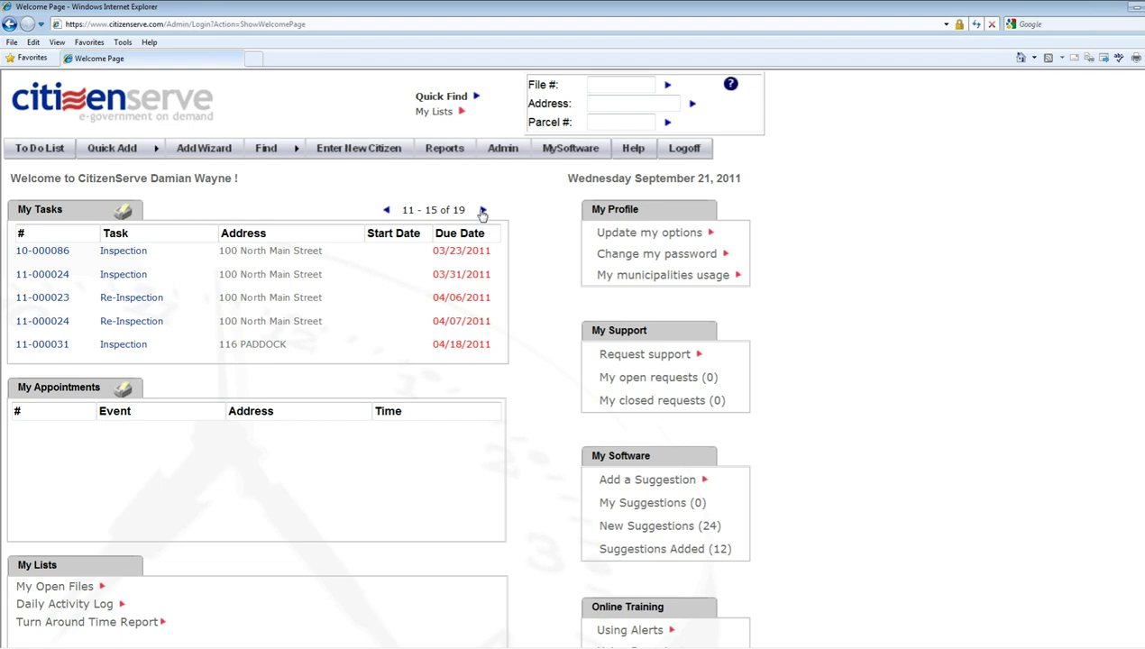
click(482, 212)
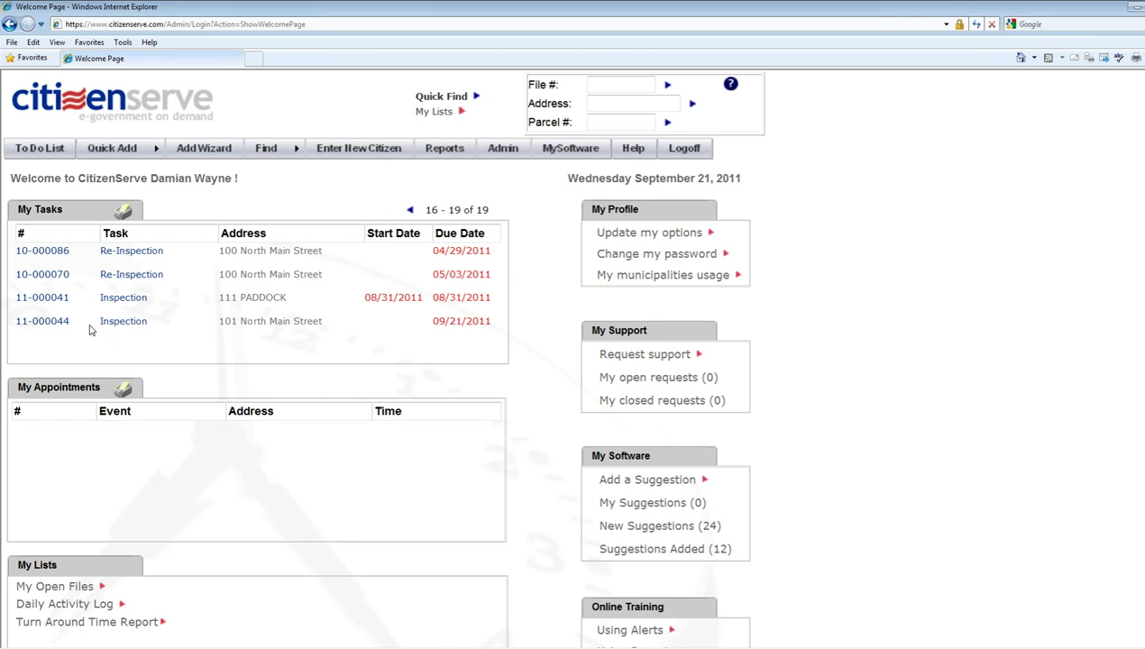
- Open case 11-000044's Inspection task in the Edit Case Activity form
click(117, 325)
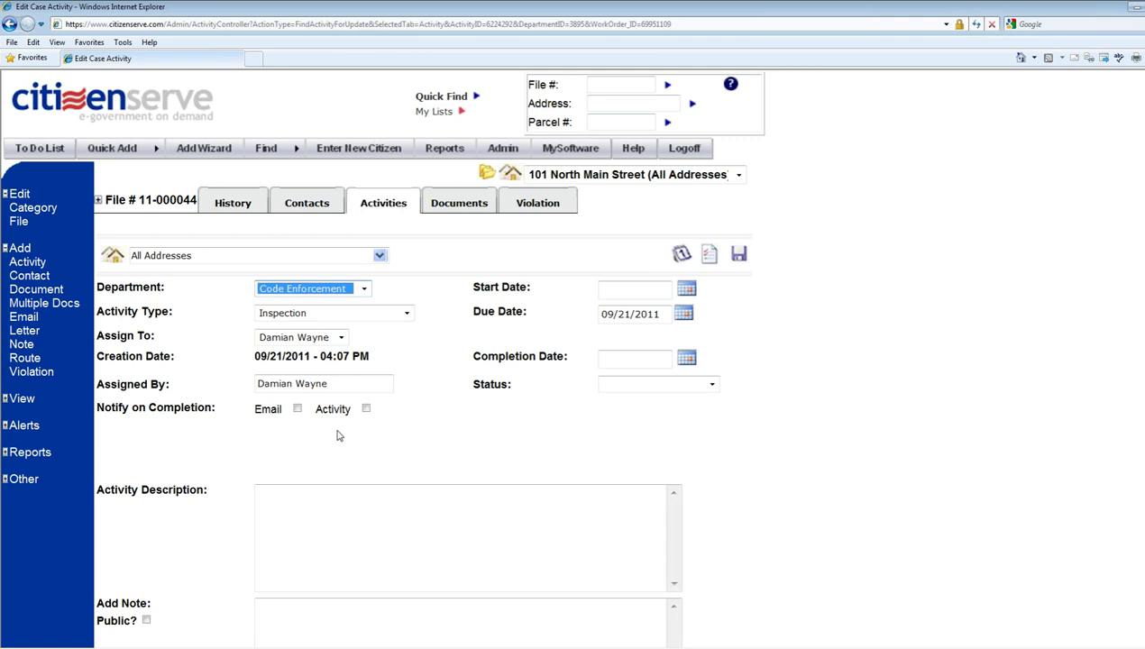
- Describe the activity as 'inspection complete, violations found, NOV issued.'
click(355, 523)
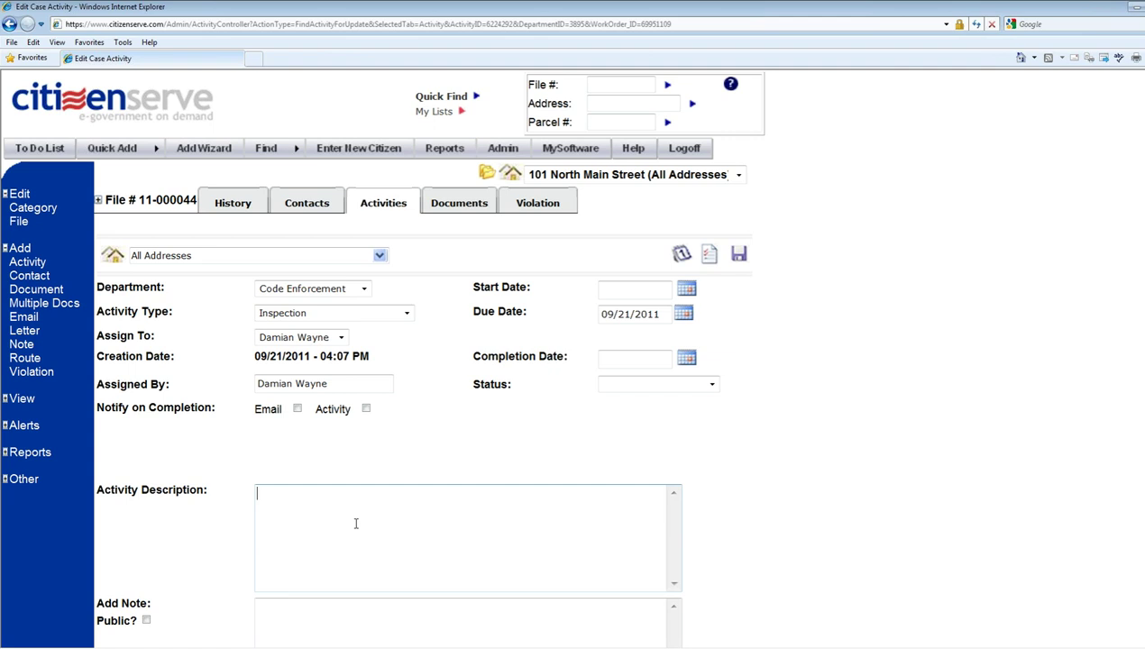
text(inspection compl)
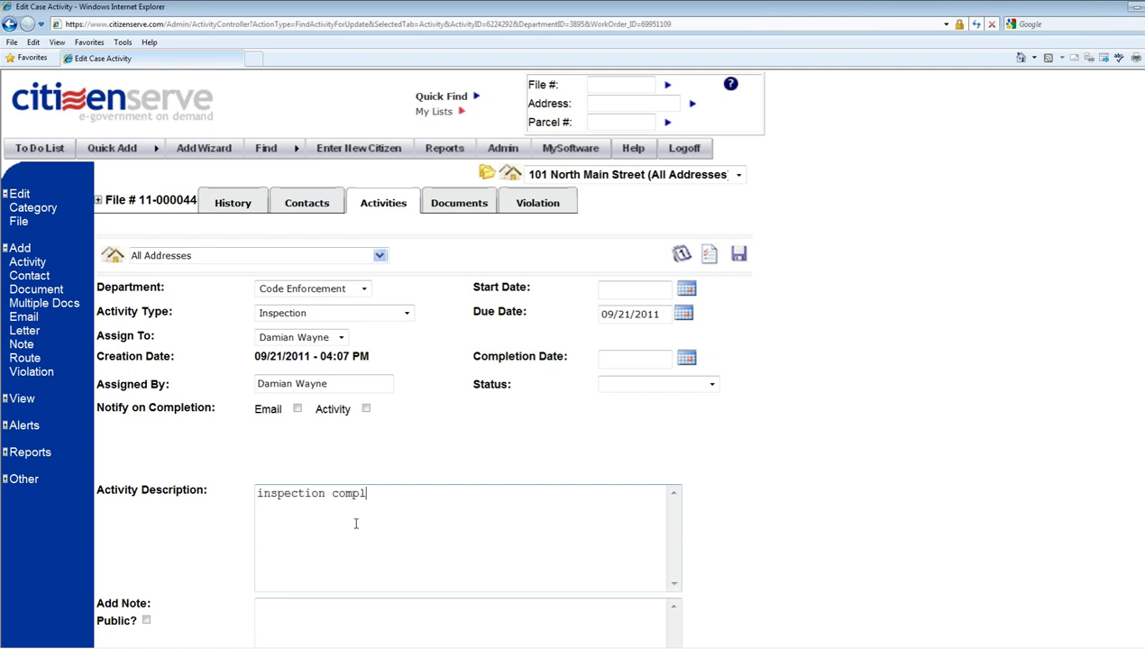
text(ete, violations found)
key(BackSpace)
key(BackSpace)
key(BackSpace)
text(ound.)
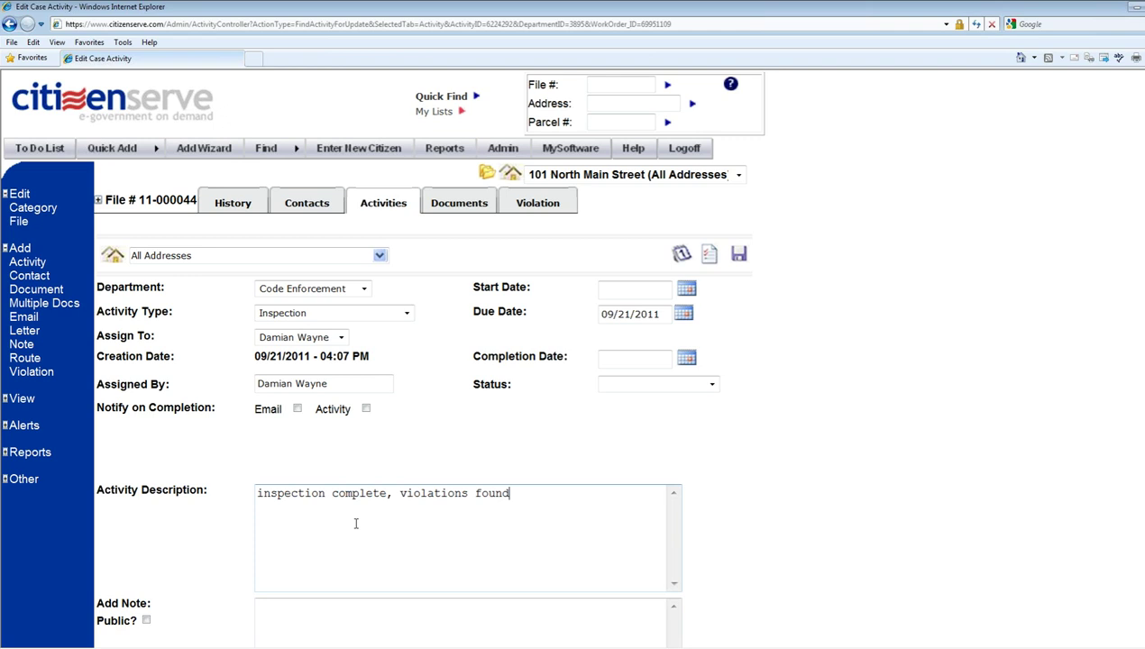
key(BackSpace)
text(found, NOV iss8ued)
key(BackSpace)
key(BackSpace)
key(BackSpace)
key(BackSpace)
text(ued)
key(BackSpace)
key(BackSpace)
key(BackSpace)
text(ued,)
key(BackSpace)
text(.)
- Set the completion date to 09/21/2011 and start a follow-up activity
click(687, 360)
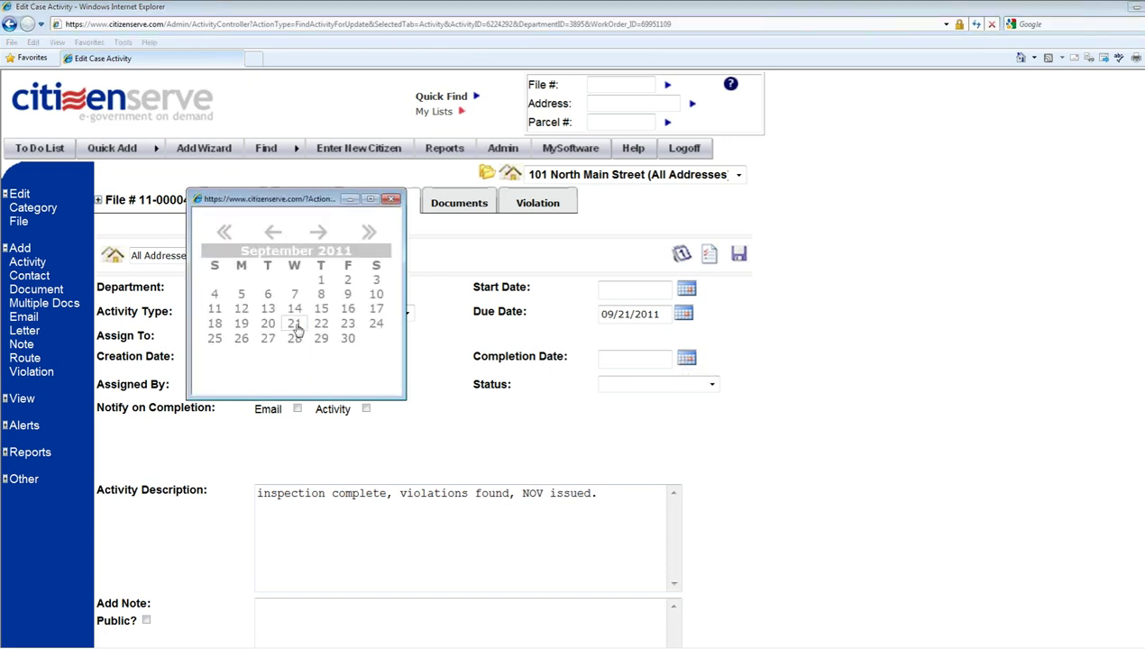
click(297, 326)
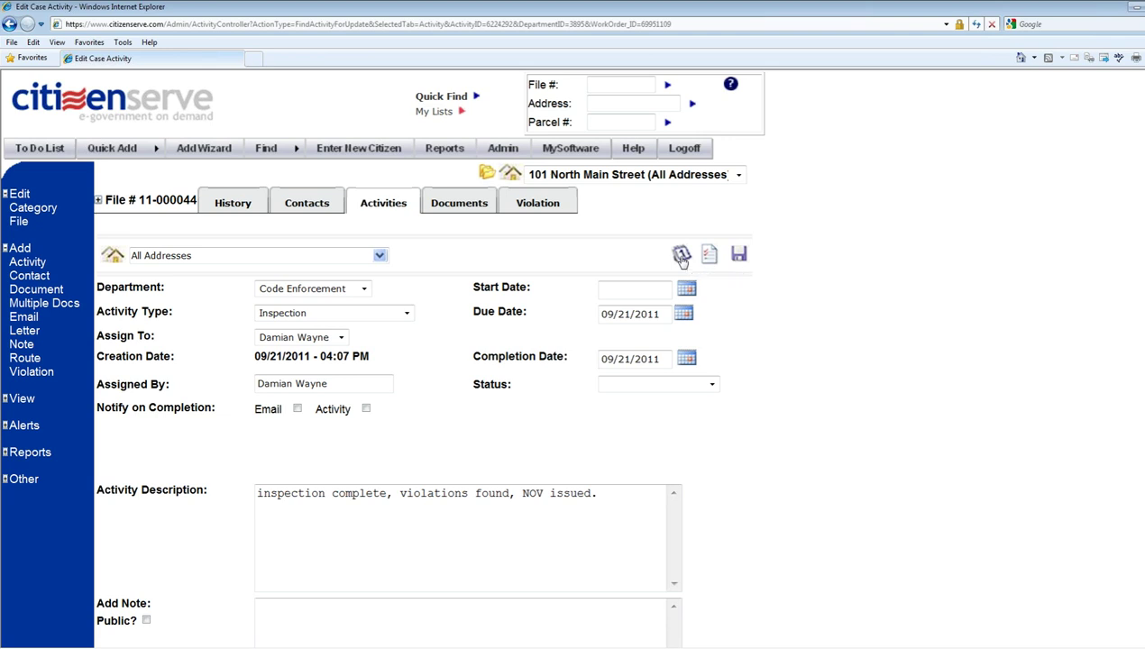
click(681, 256)
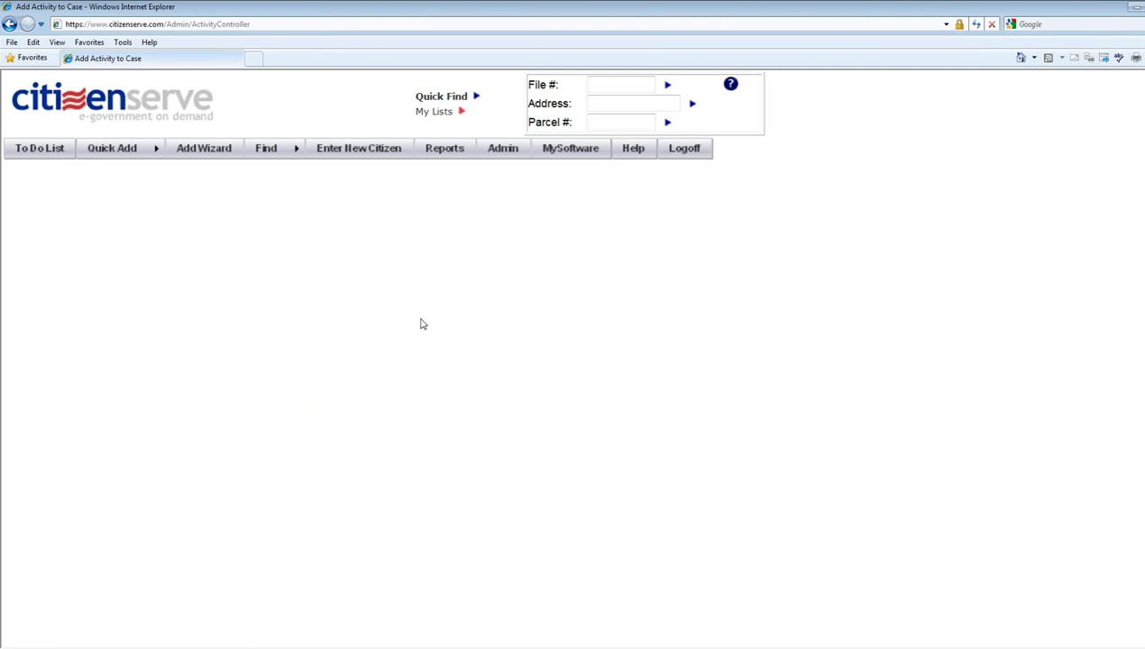
- Save a Re-Inspection activity with due date October 21, 2011
click(364, 314)
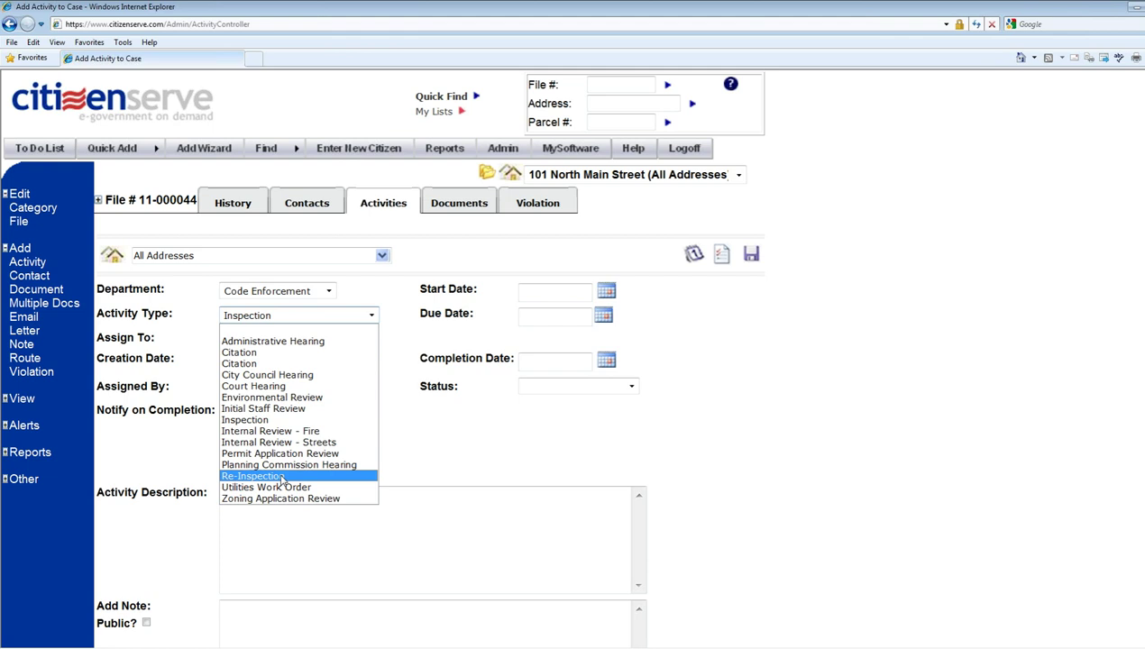
click(282, 478)
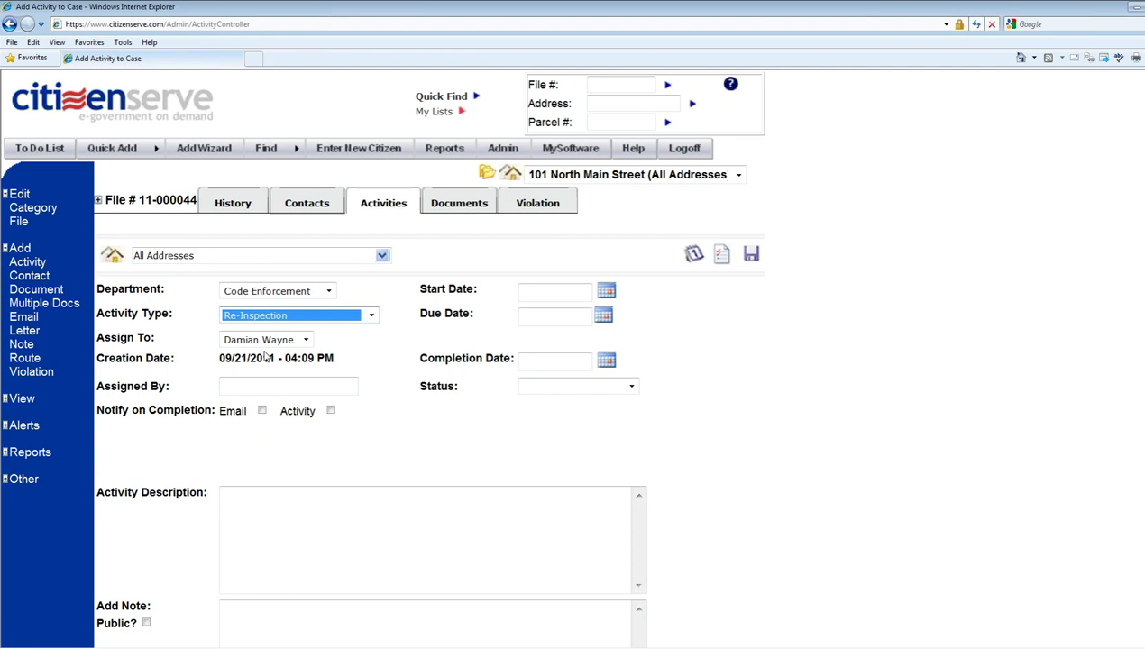
click(606, 320)
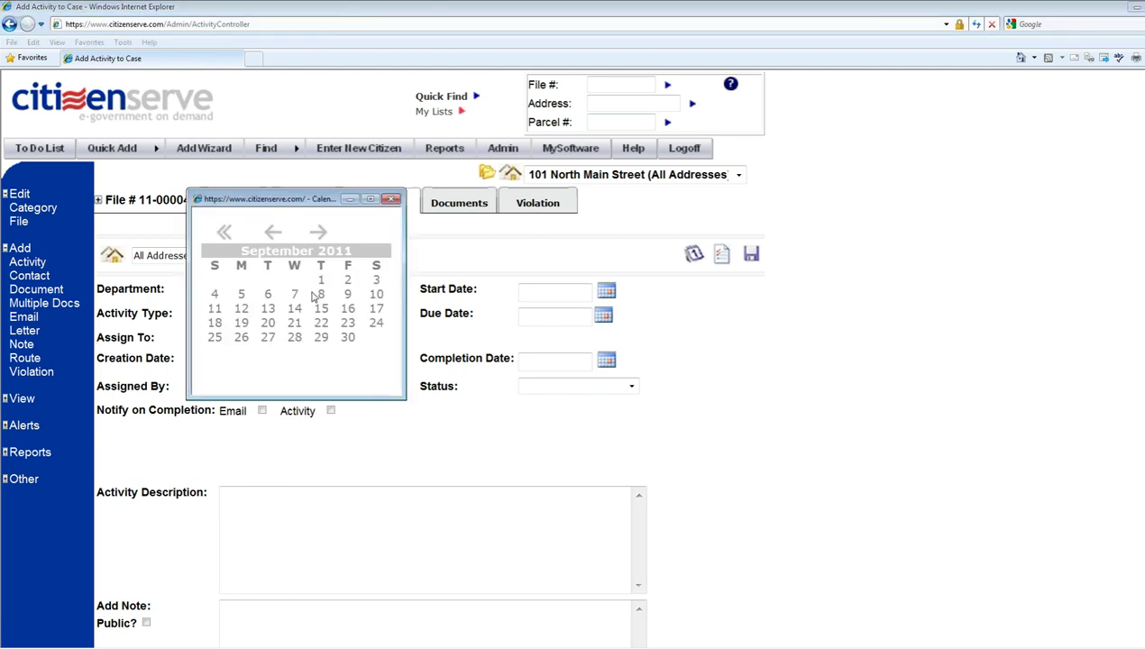
click(321, 235)
click(348, 324)
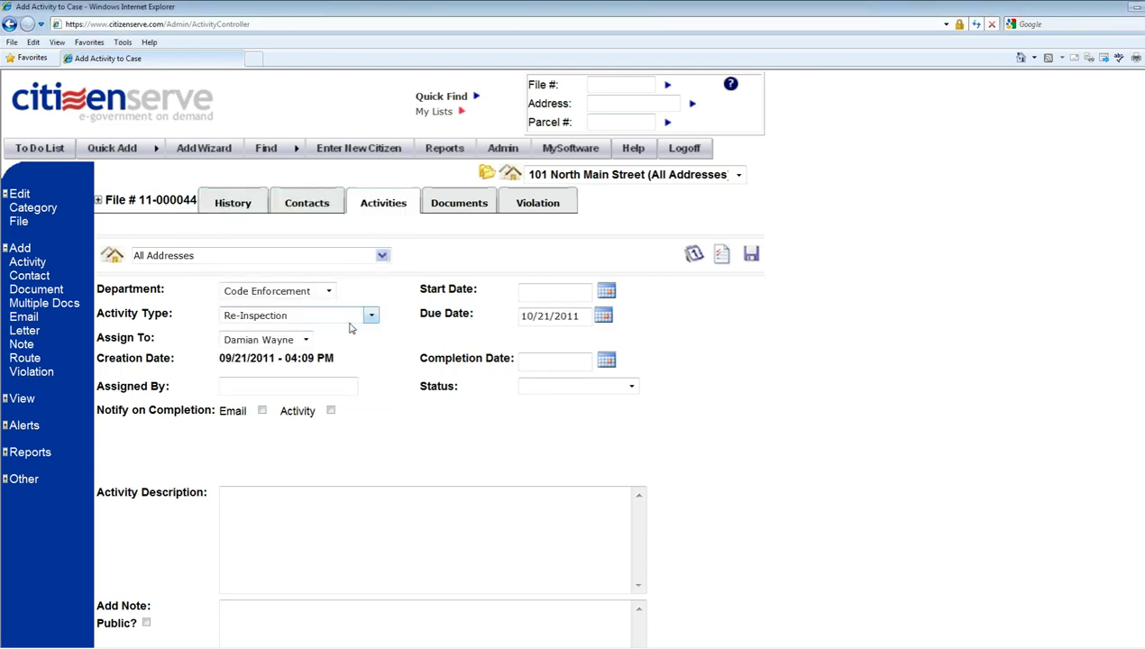
click(751, 256)
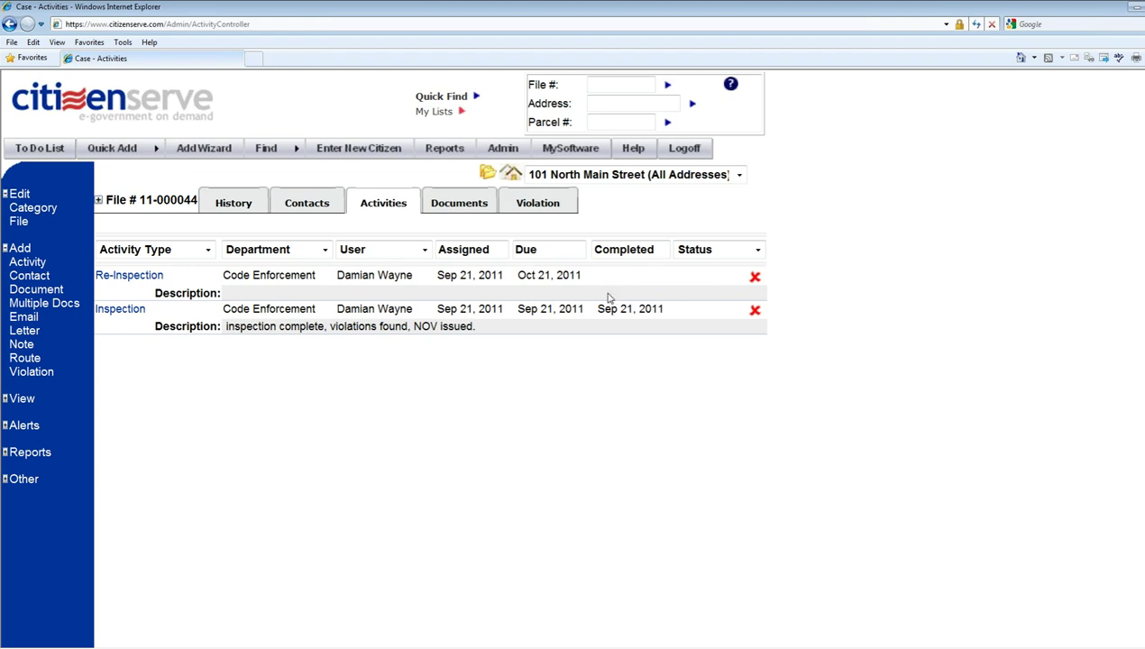
drag(659, 309, 591, 310)
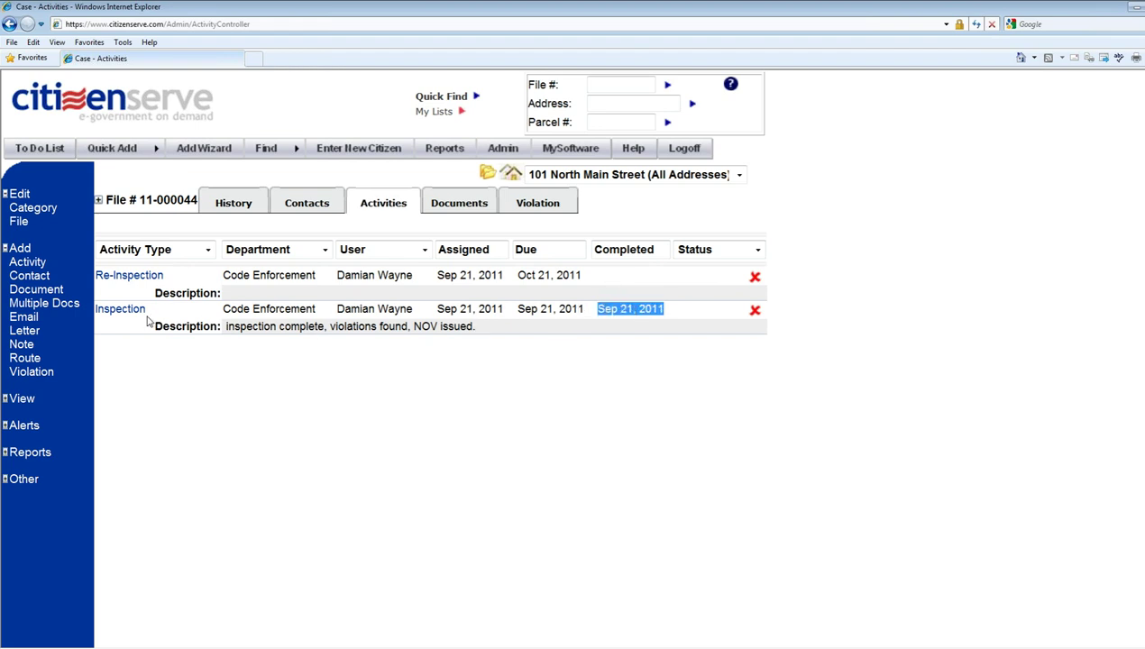
drag(517, 275, 581, 276)
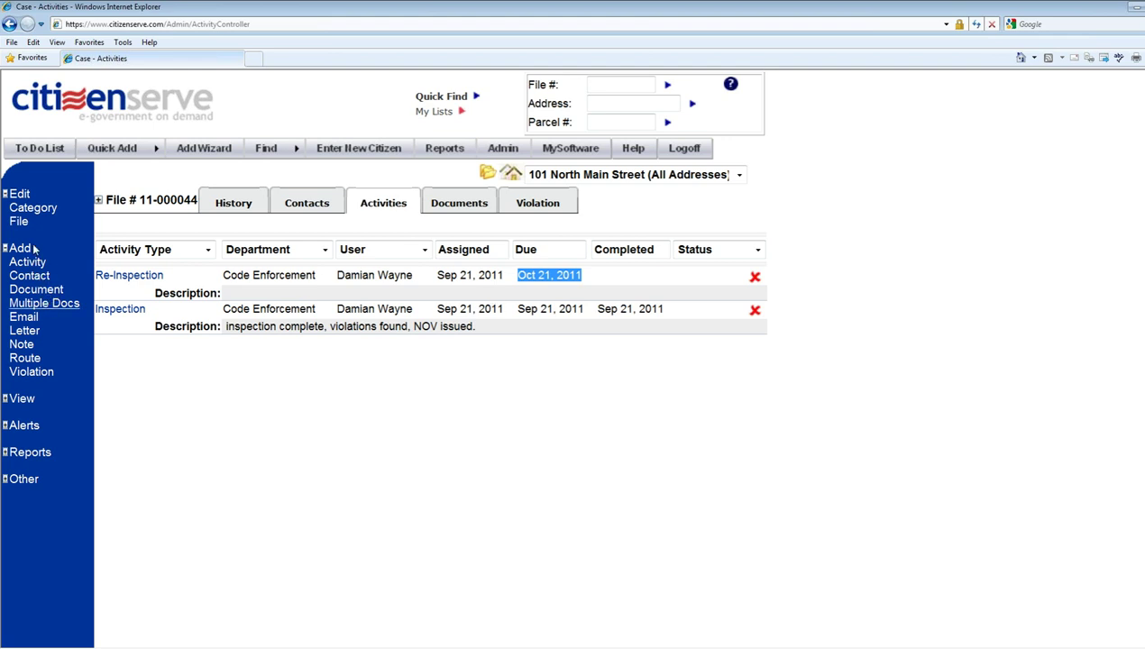
- Start adding multiple documents, setting both document sources to Photo
click(40, 306)
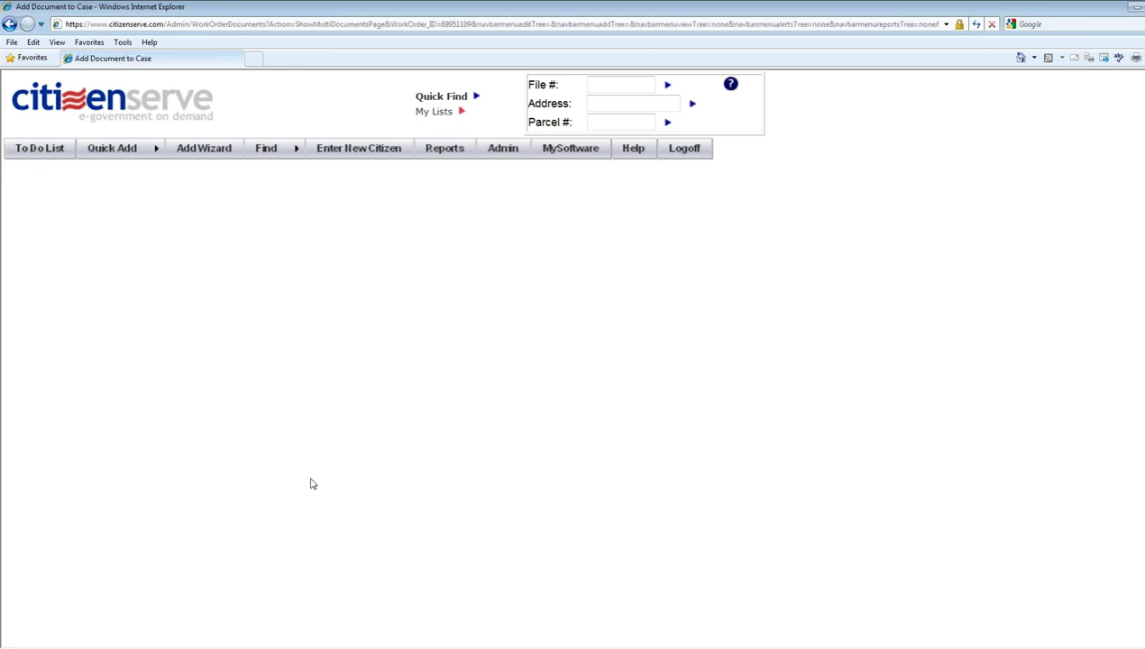
click(189, 316)
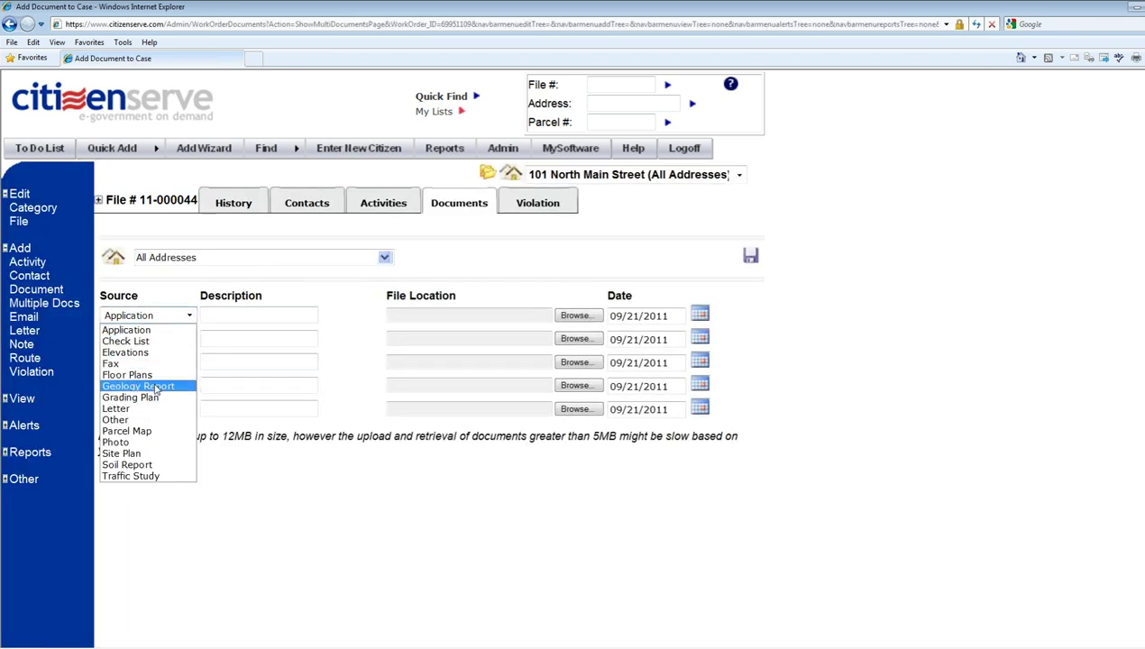
click(137, 446)
click(172, 339)
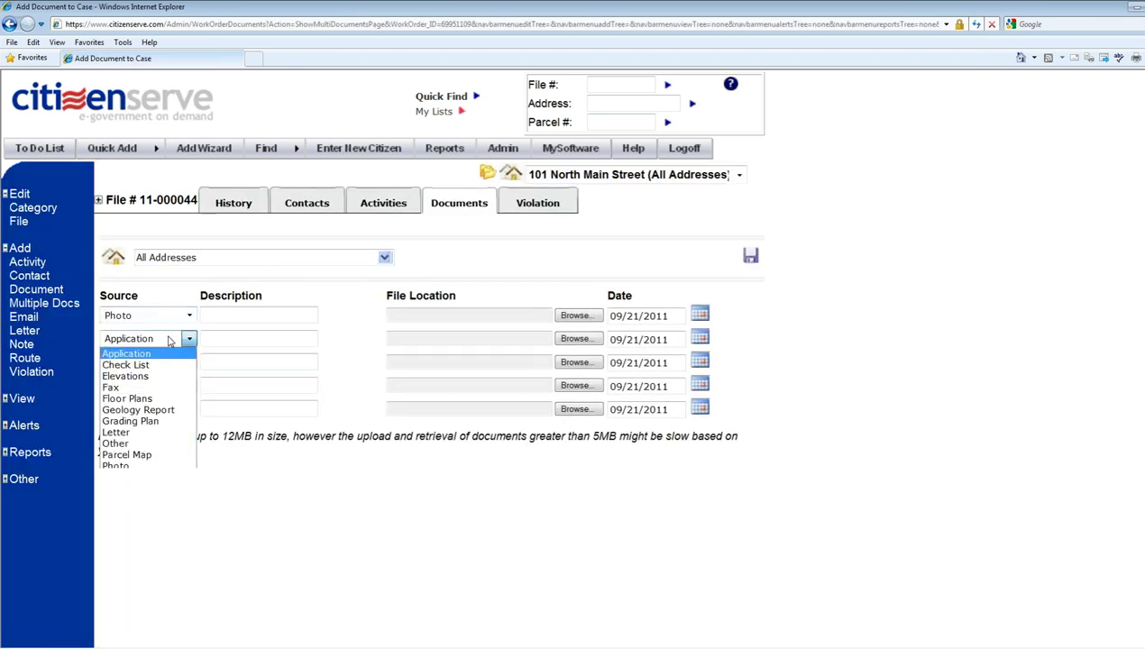
click(133, 465)
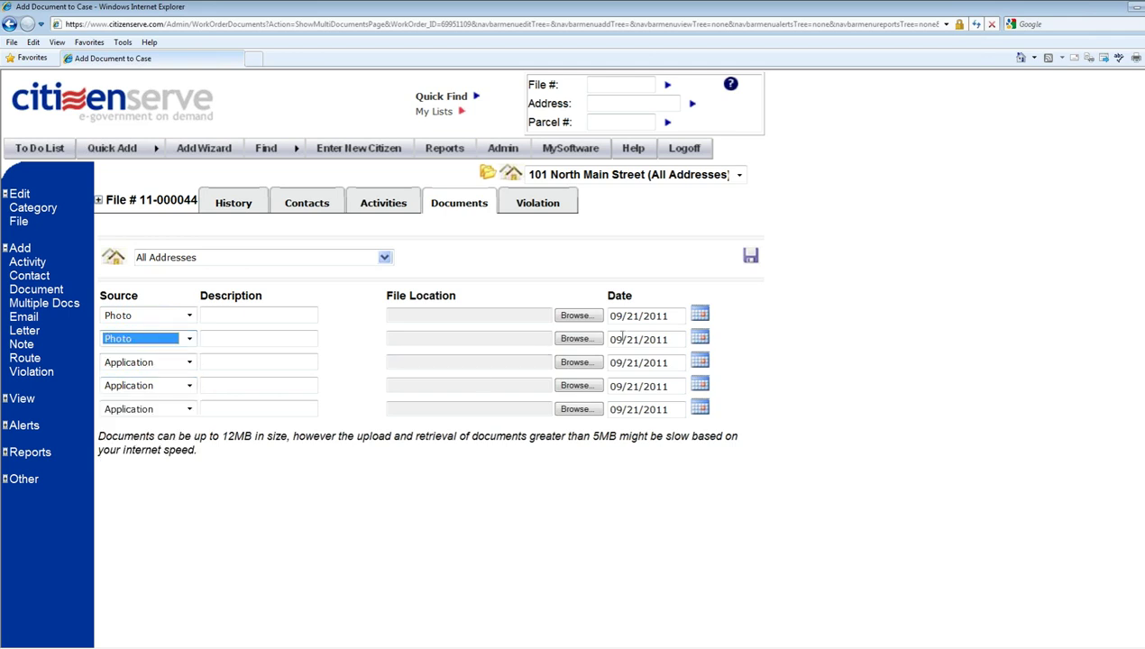
- Attach DSC01516[1].jpg as the first photo, described 'weeds in front yard'
click(588, 318)
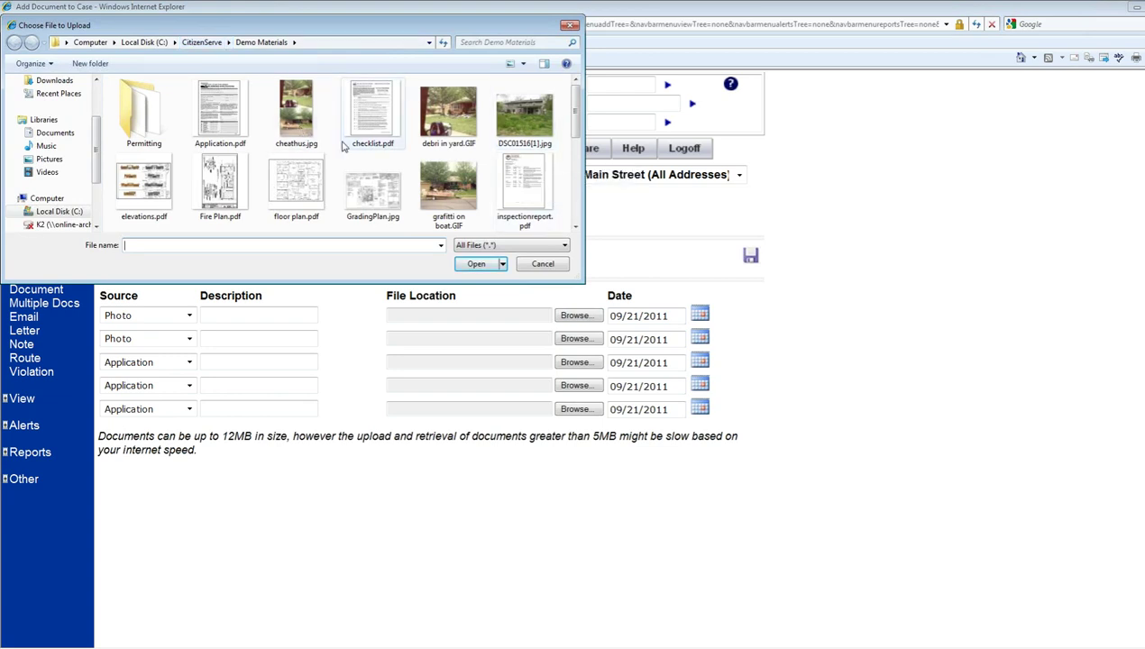
click(532, 121)
click(476, 263)
click(275, 316)
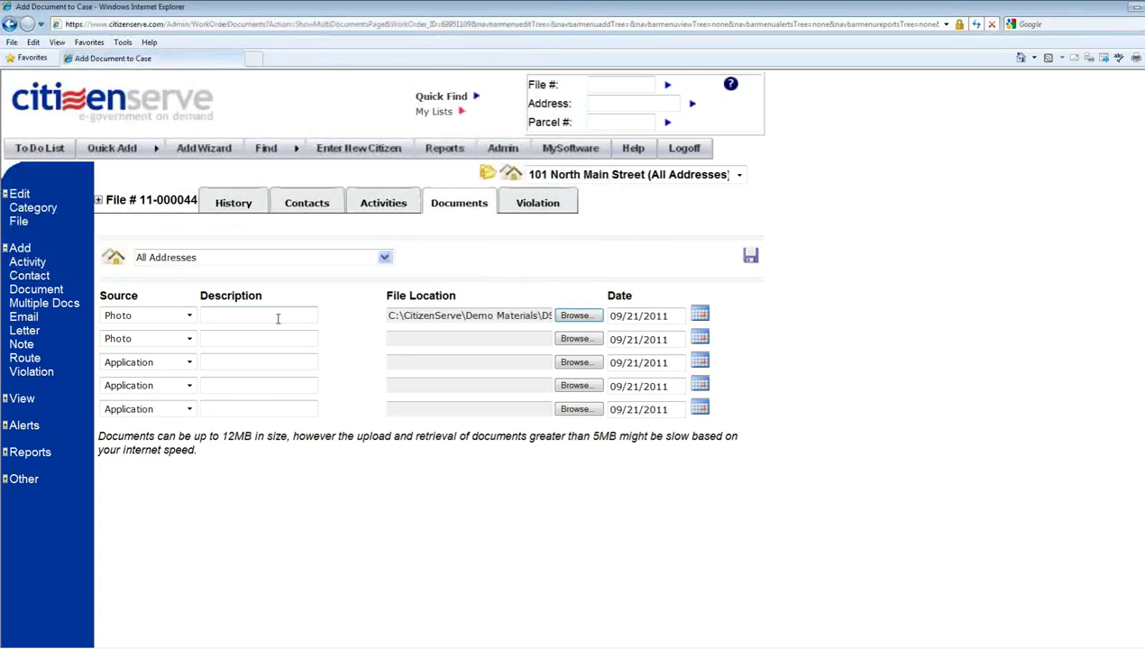
text(weeds)
text(in front yard)
- Attach junk car.jpg described 'blue car with no engine or tires' and upload both
click(592, 339)
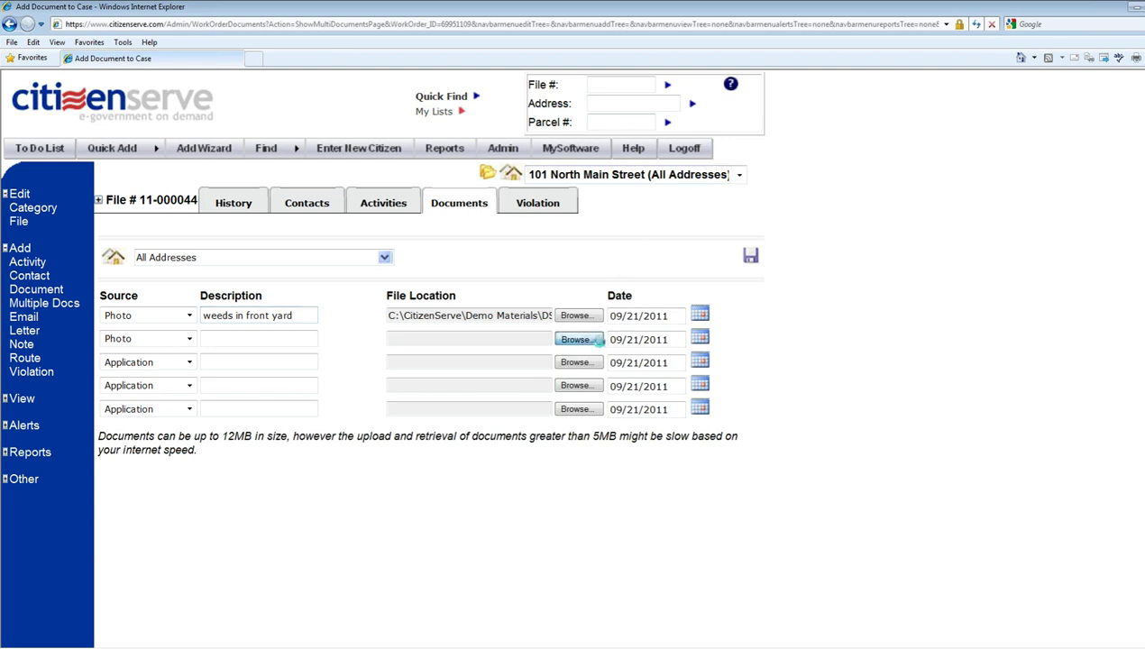
drag(577, 121, 580, 155)
double_click(146, 187)
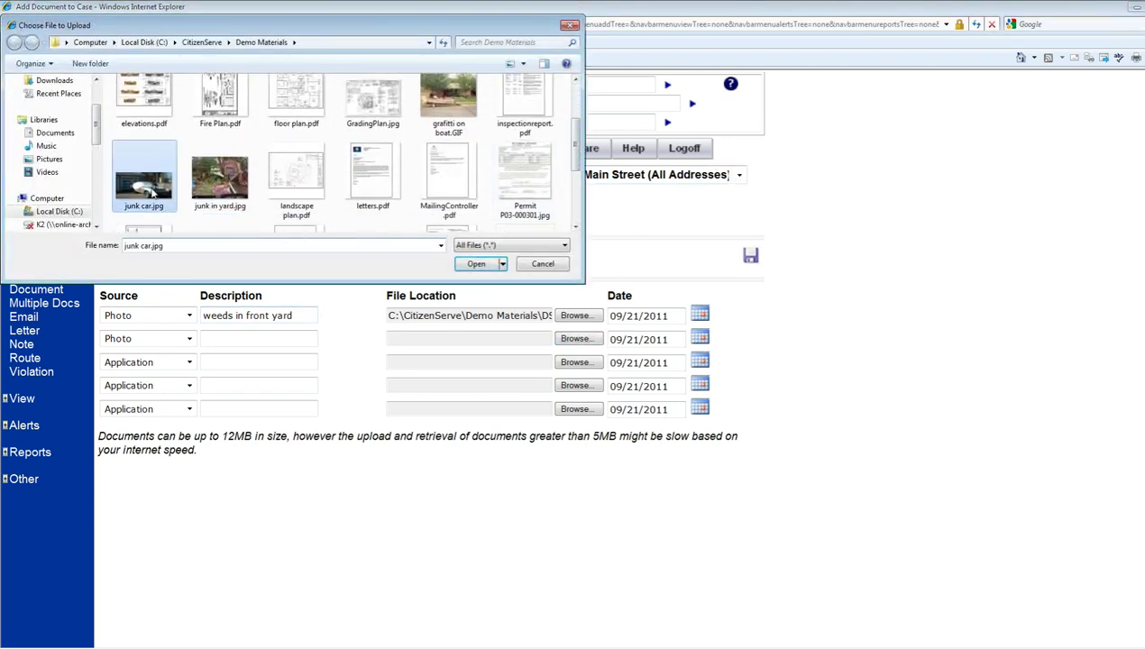
click(294, 340)
text(blue car with no)
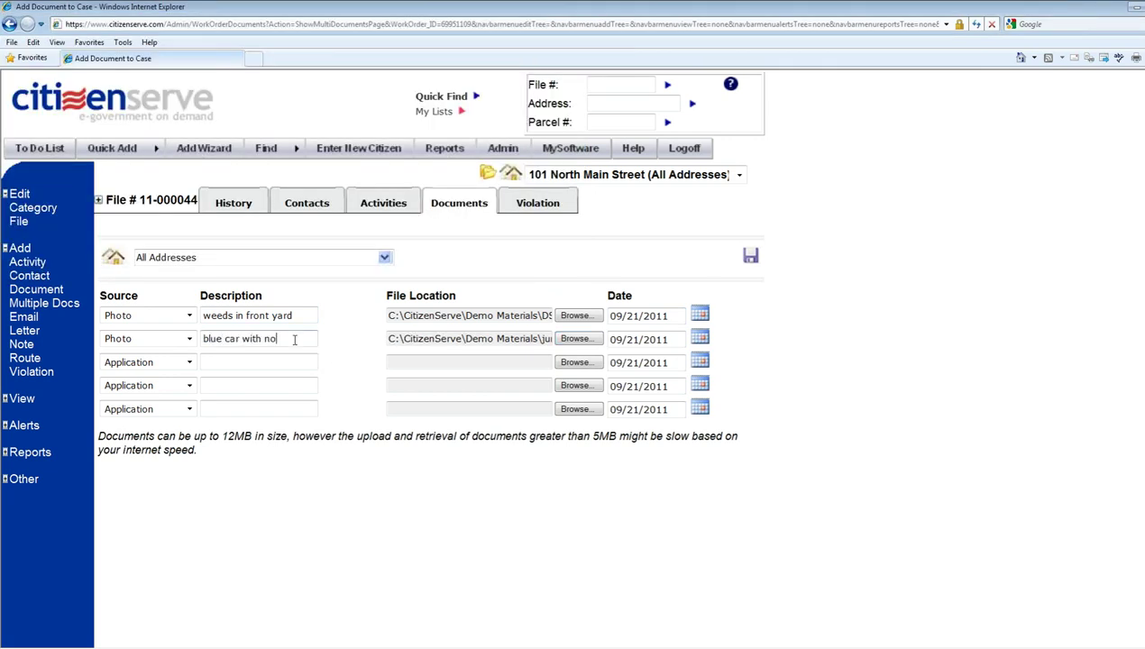
text( engine or )
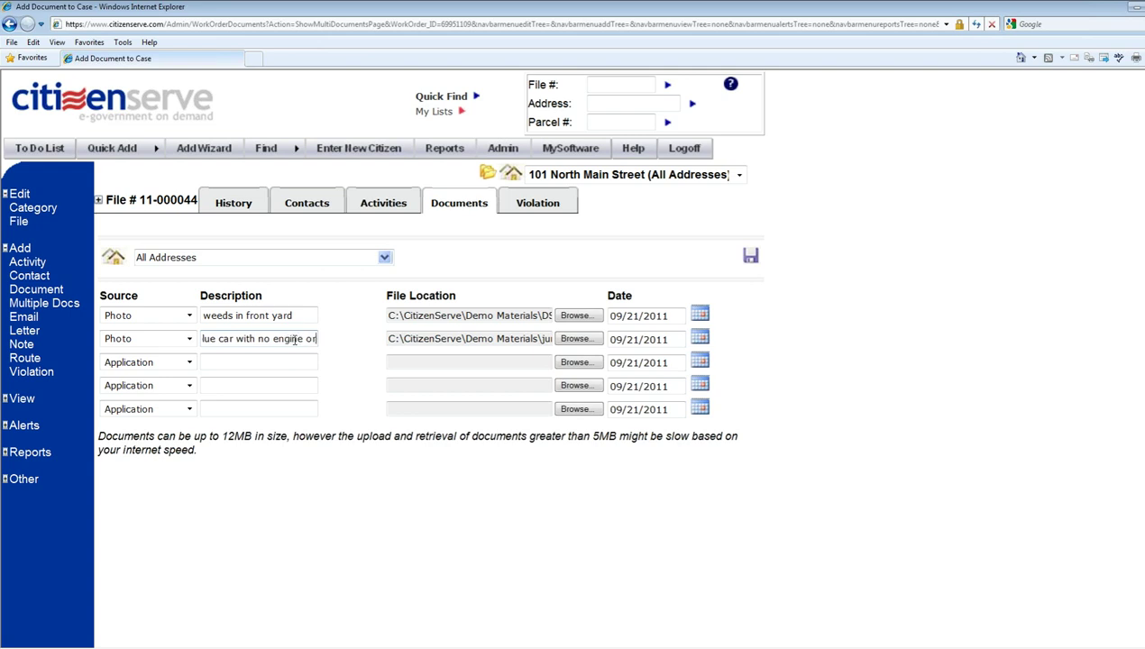
text(tires)
click(751, 257)
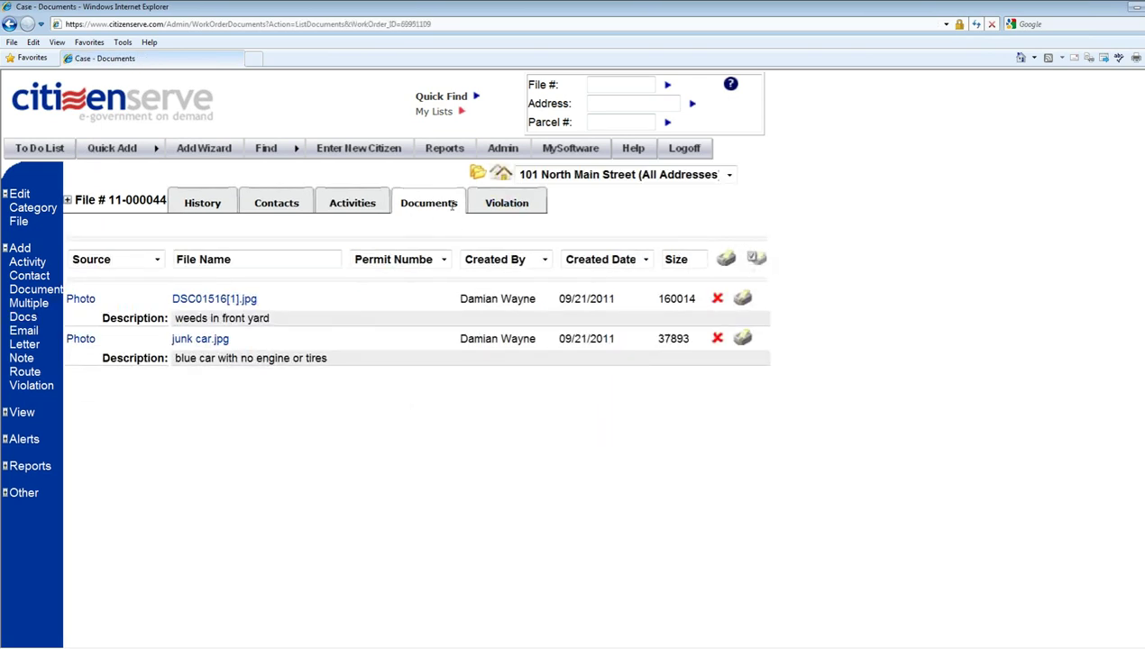
- Preview the weeds and junk car photos, then open a blank Add Violation form
click(232, 303)
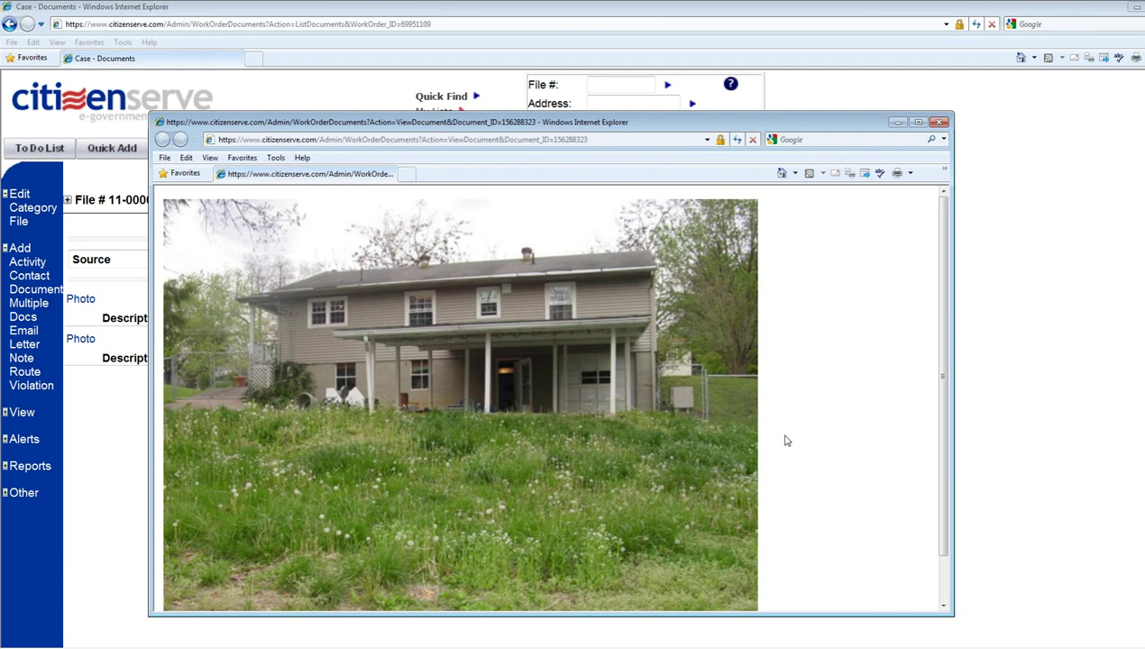
click(940, 124)
click(210, 339)
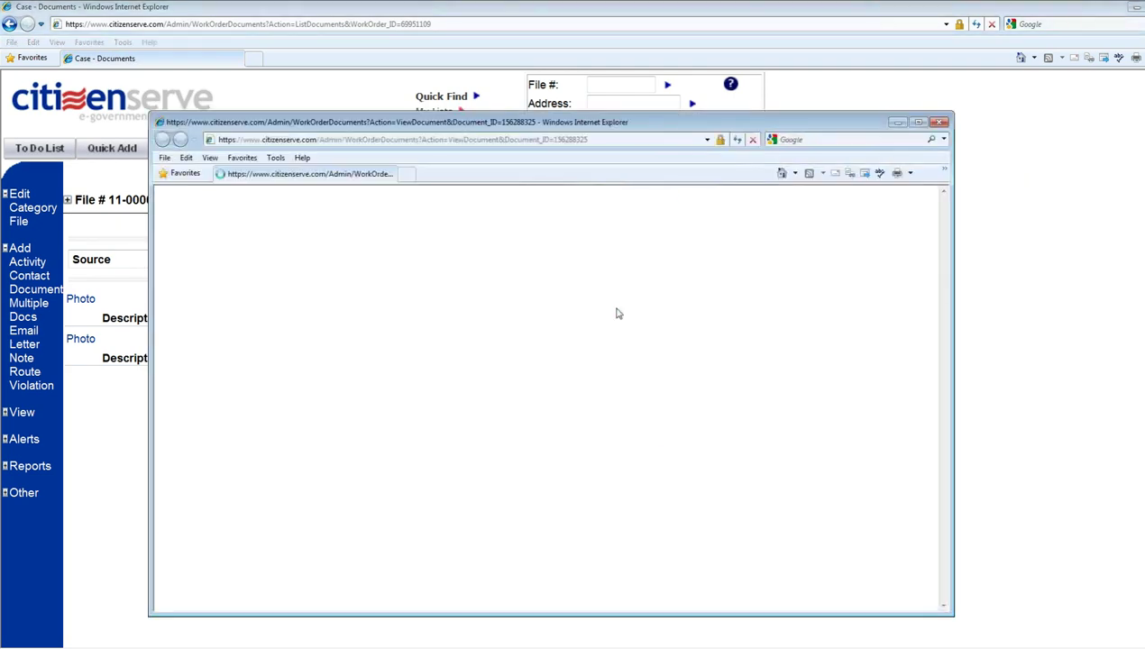
click(941, 123)
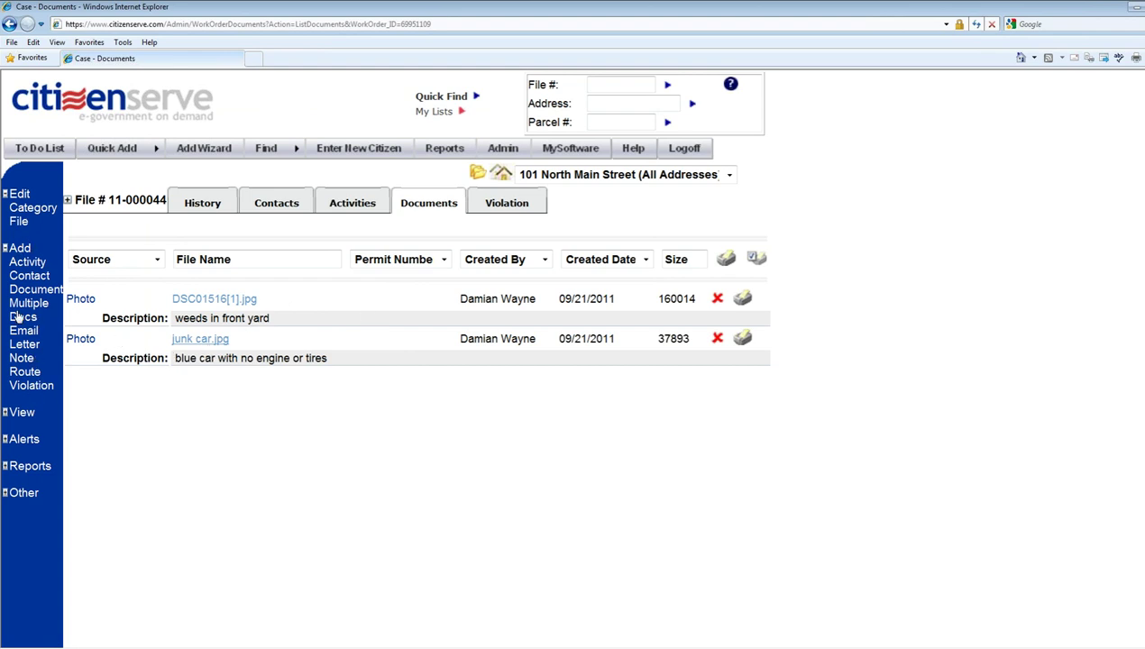
click(34, 387)
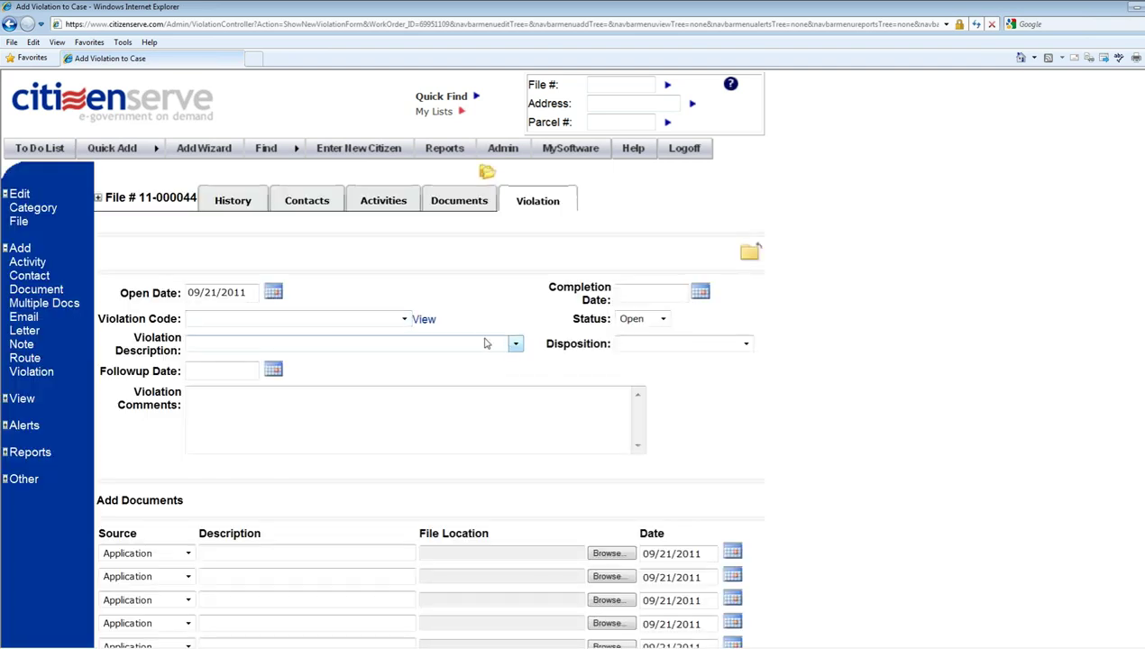
- Try codes 38-92.1 and 38-92.6, finally choosing Weeds (302.4) as the violation description
click(515, 344)
click(515, 346)
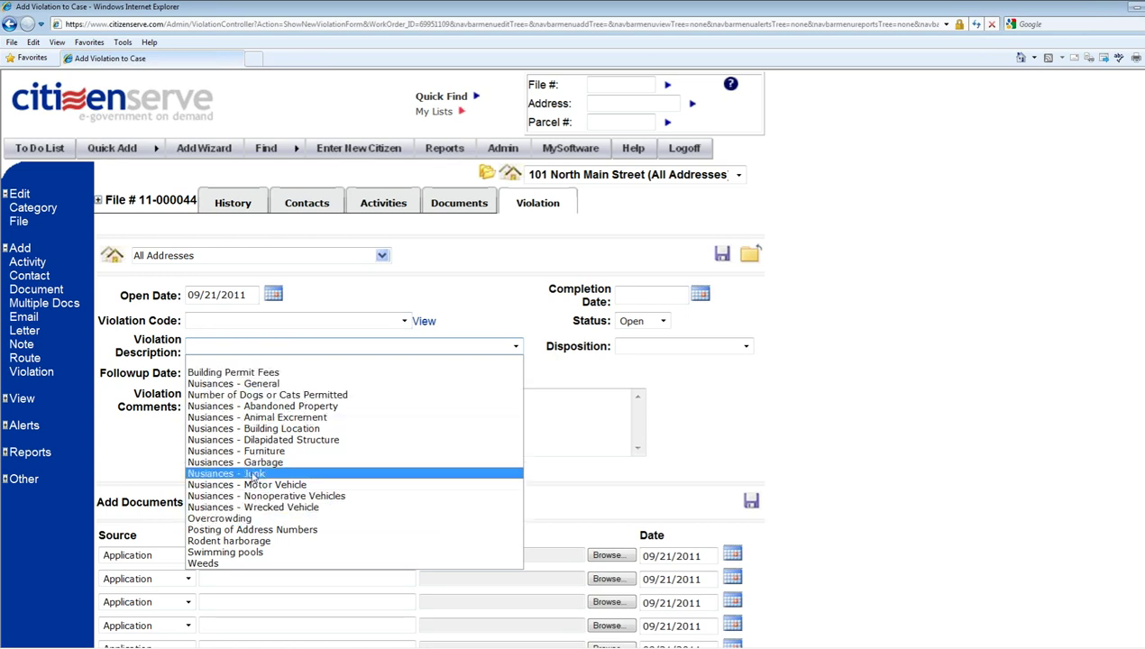
click(218, 562)
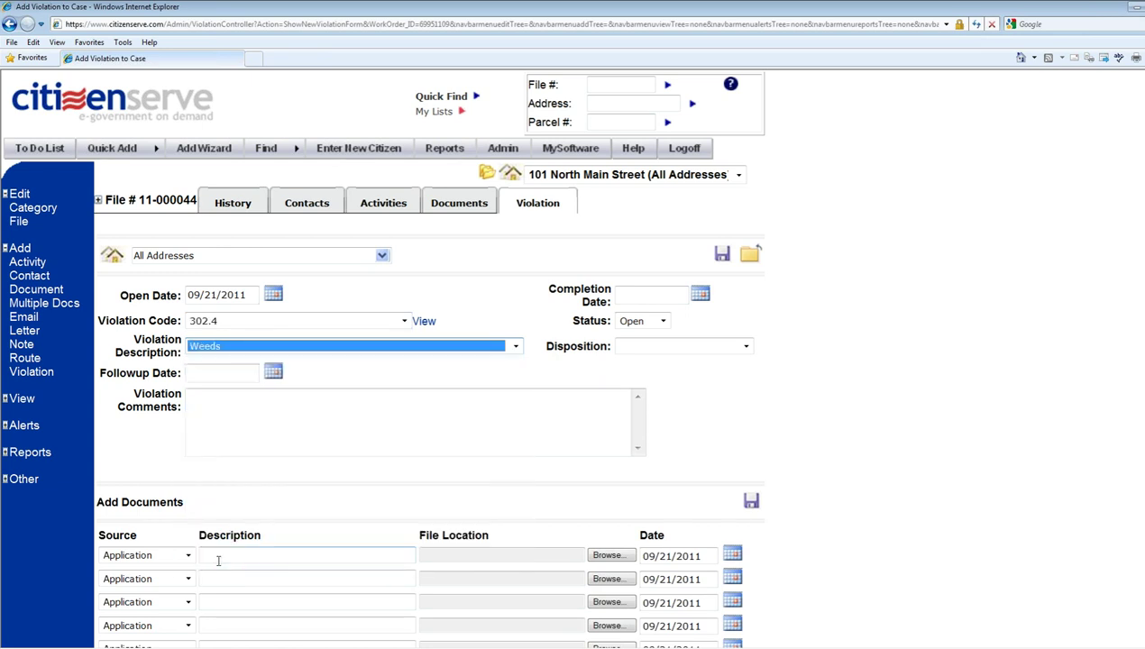
click(404, 322)
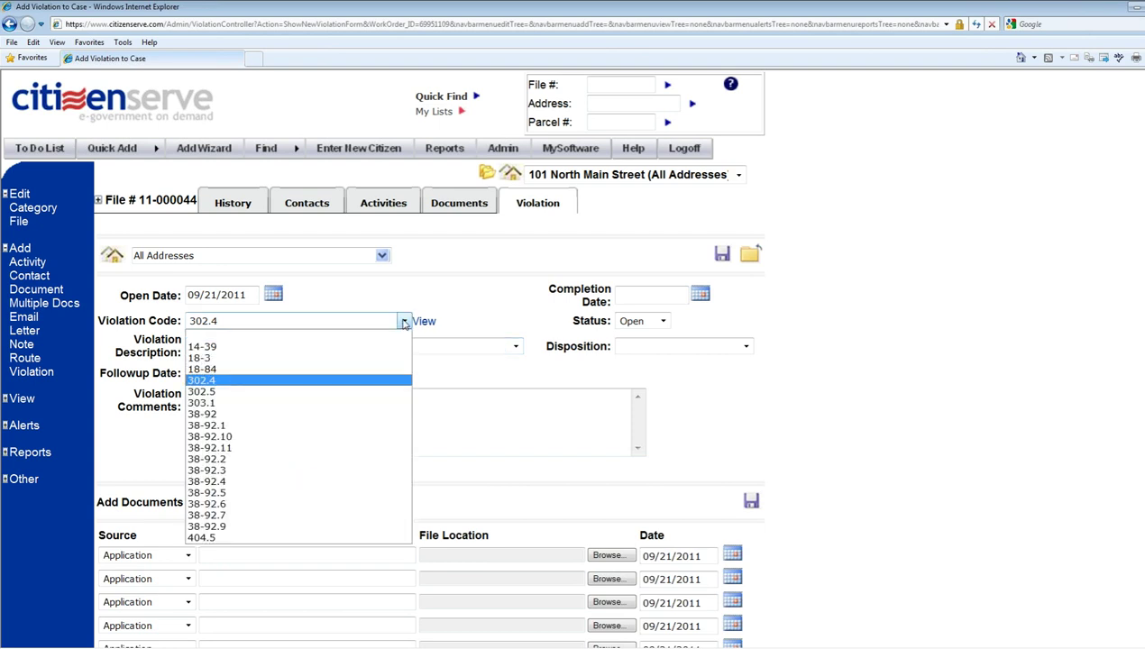
click(250, 426)
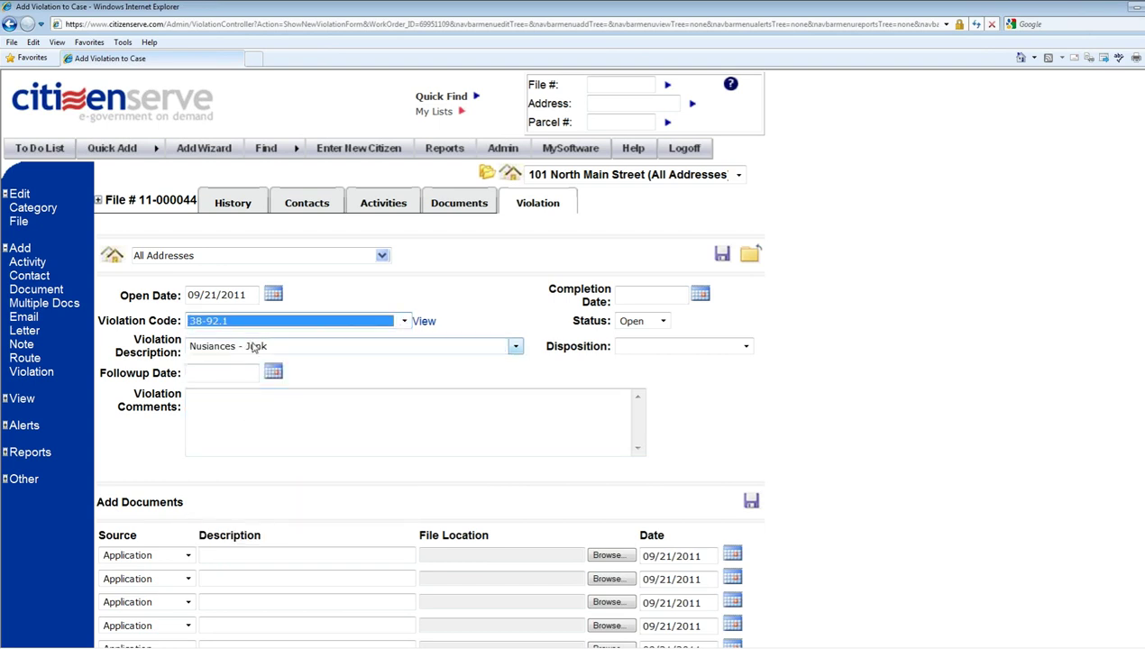
click(332, 328)
click(269, 504)
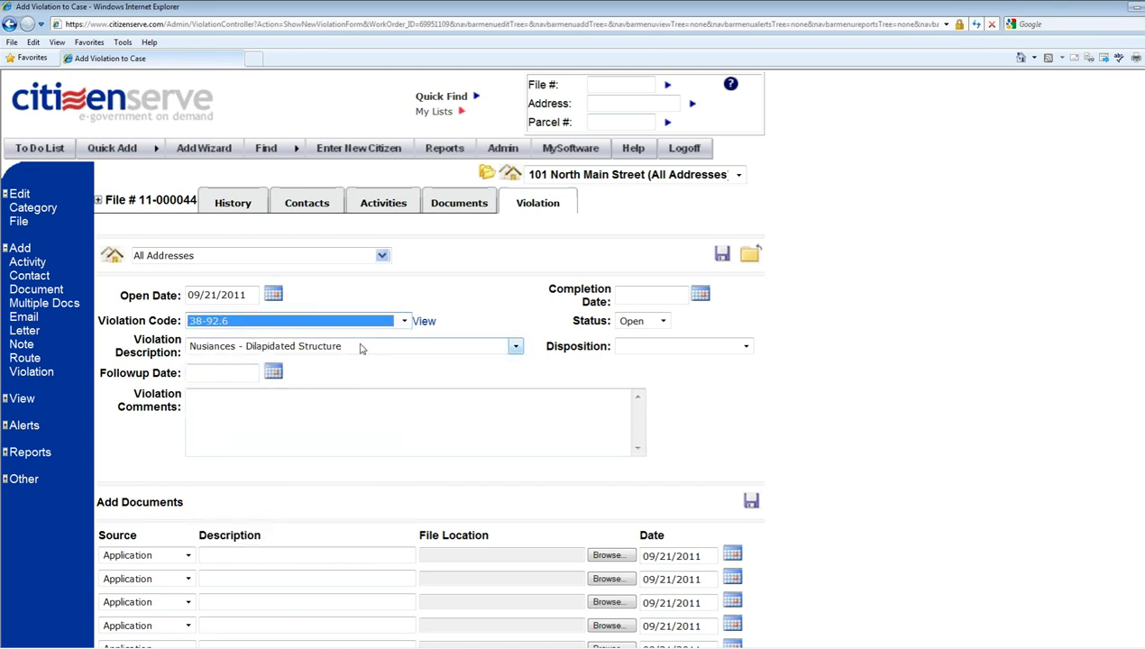
click(361, 348)
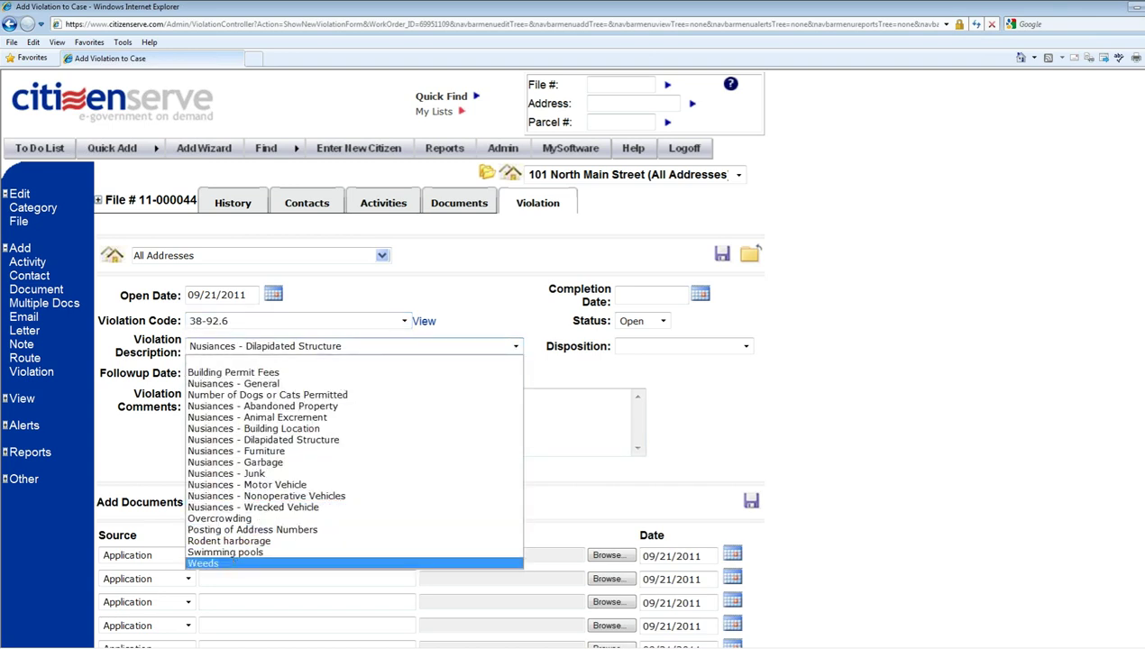
click(232, 561)
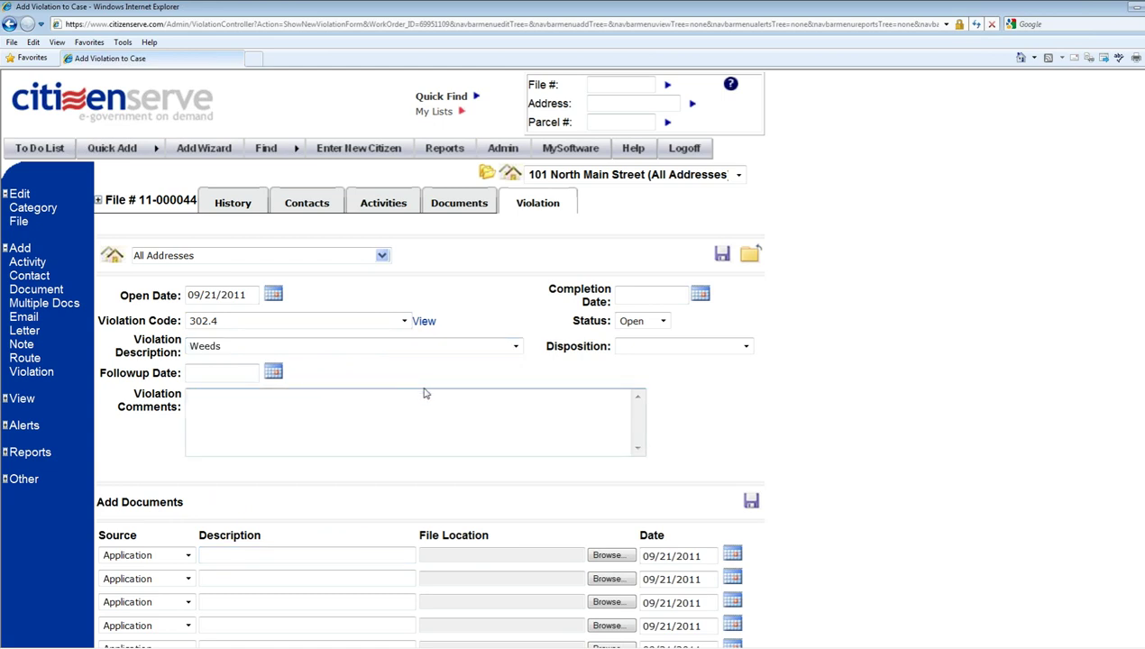
- Read the full details of violation code 302.4 in its popup
click(422, 323)
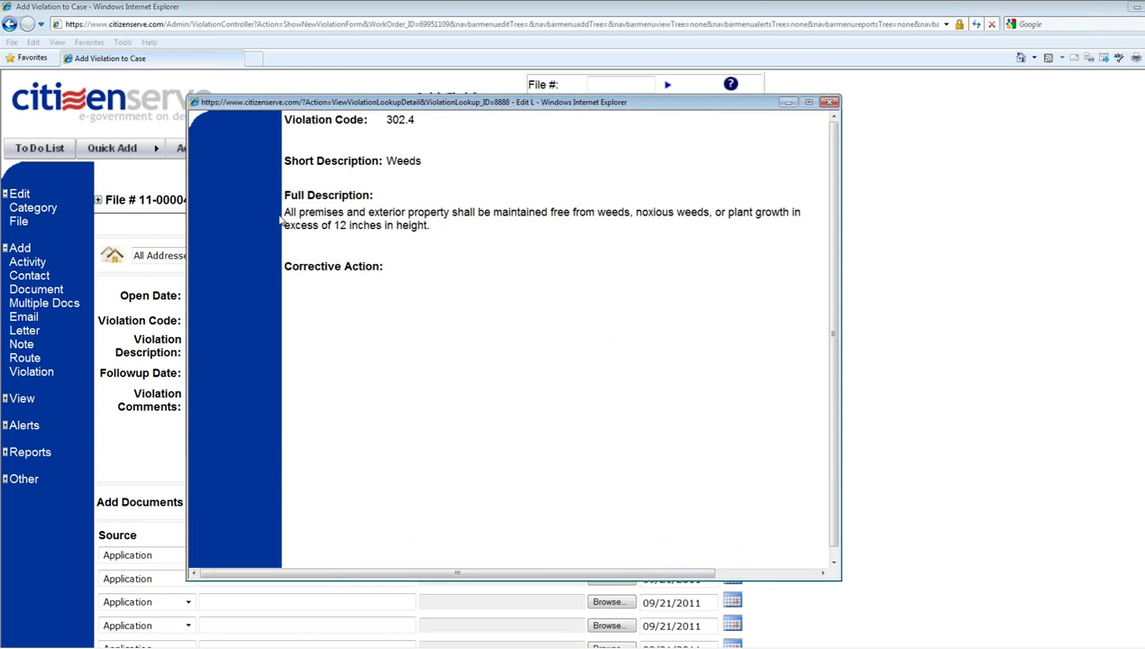
drag(287, 213, 429, 227)
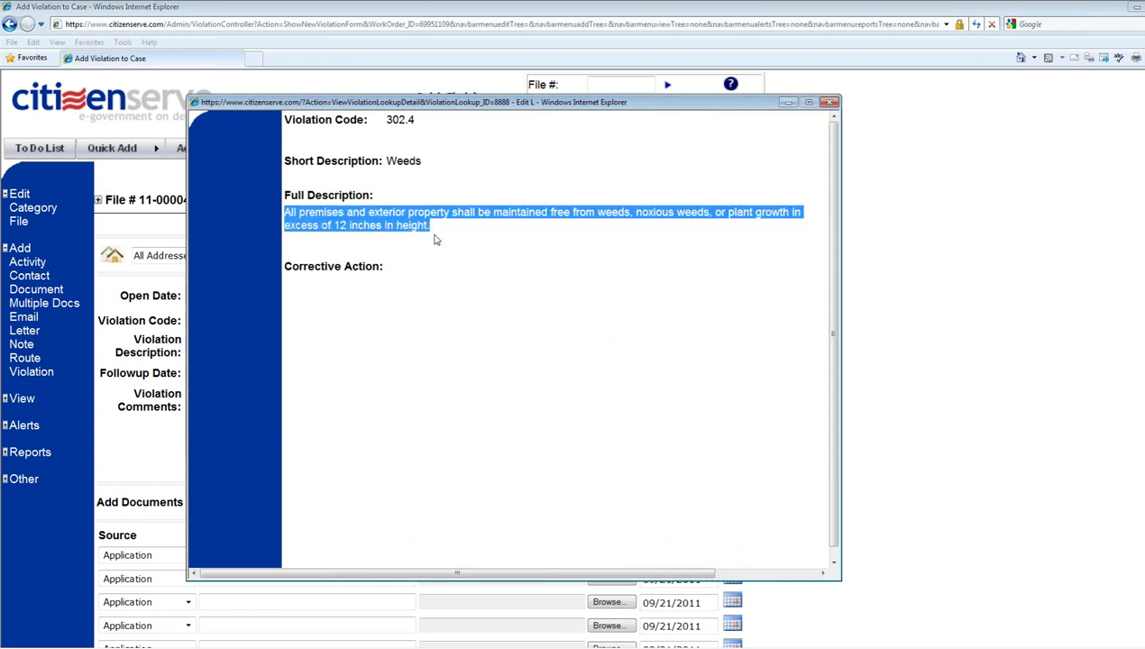
click(503, 244)
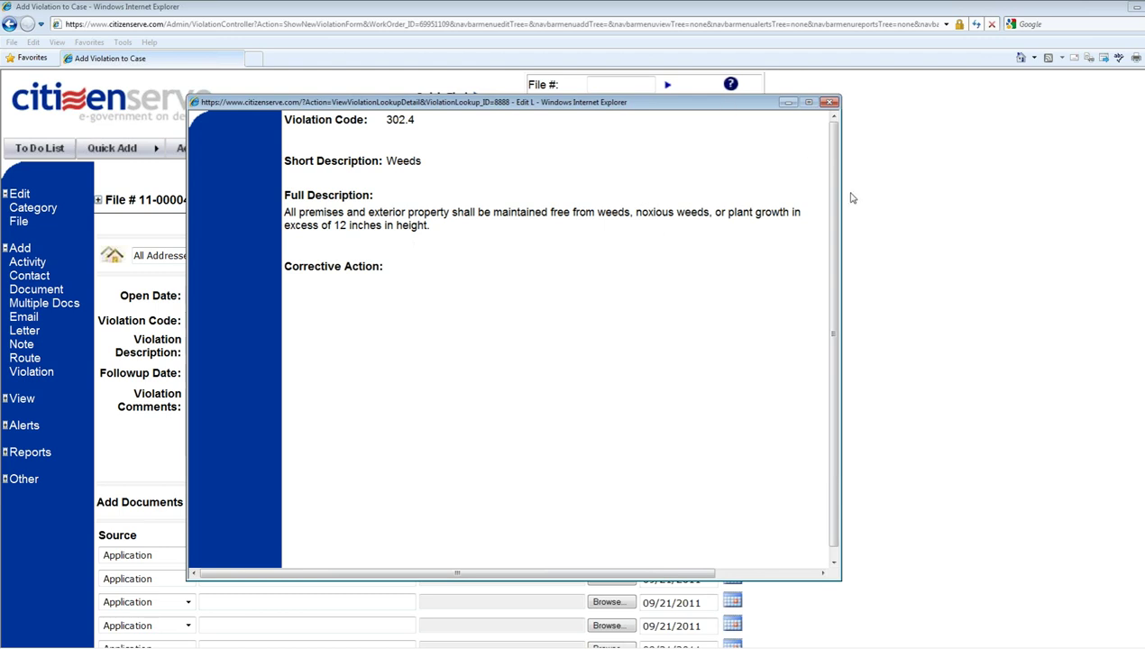
click(830, 103)
- Comment that the tall grass and weeds in the front yard must be cut, and save
click(207, 391)
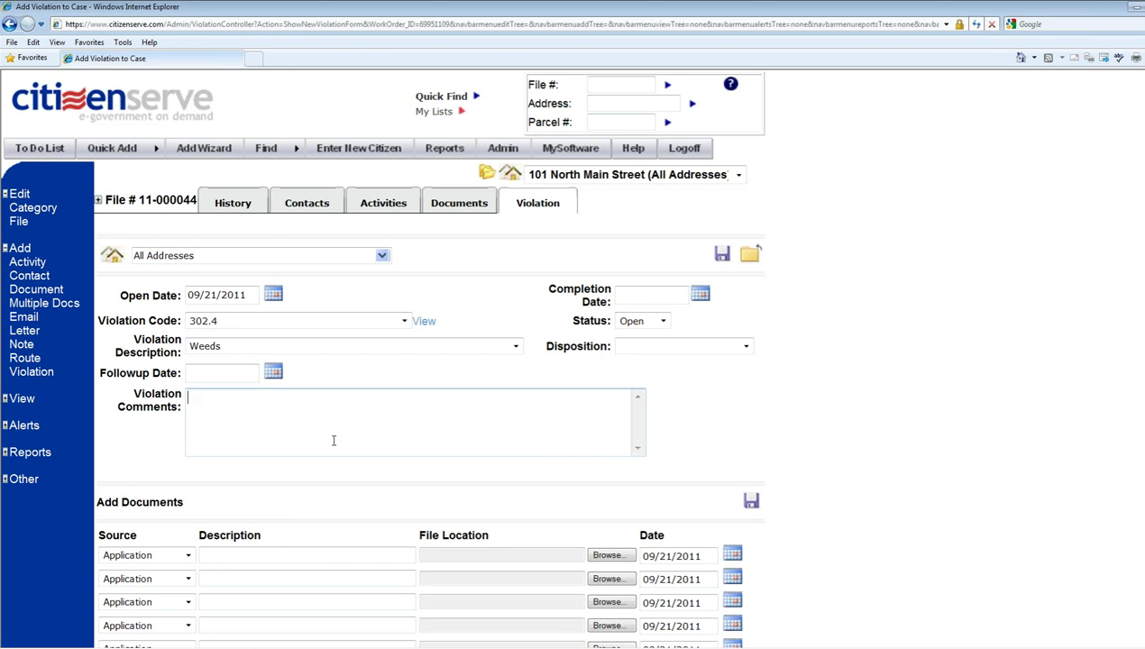
text(the w)
text(all grass and weeds in thr)
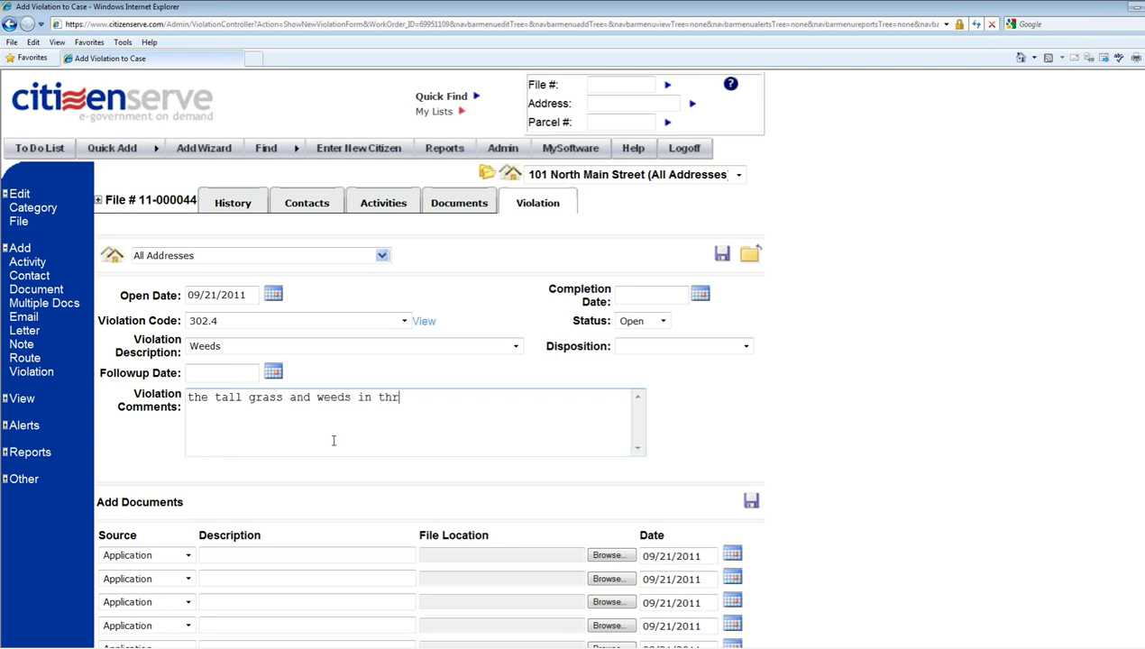
key(BackSpace)
text(e front yard must be cut.)
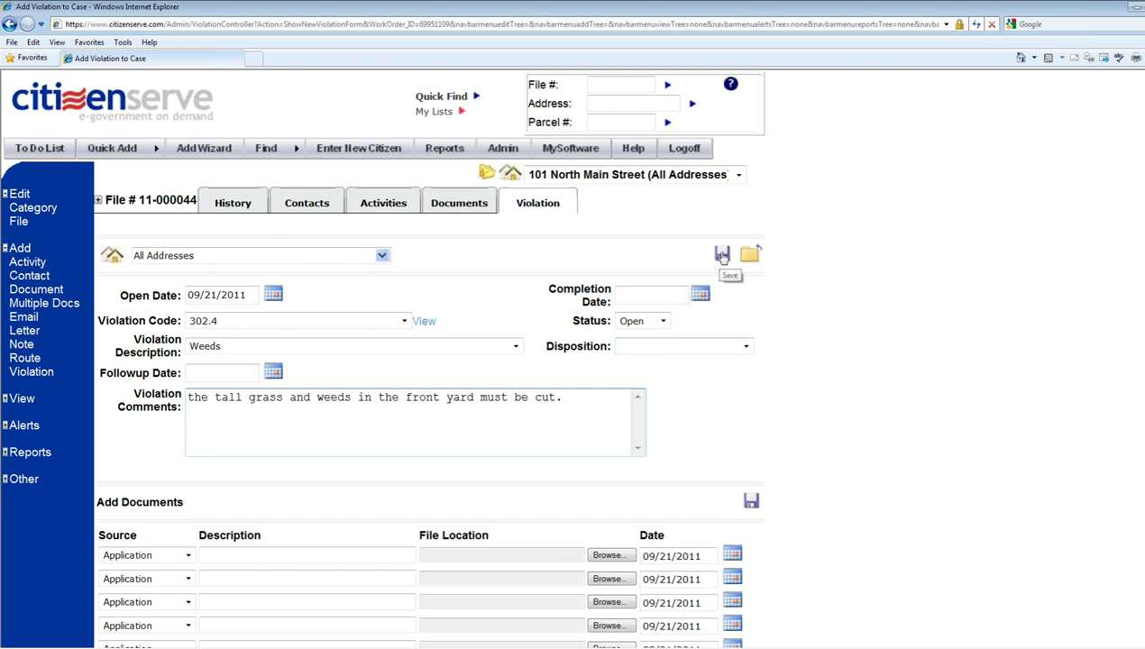
click(723, 256)
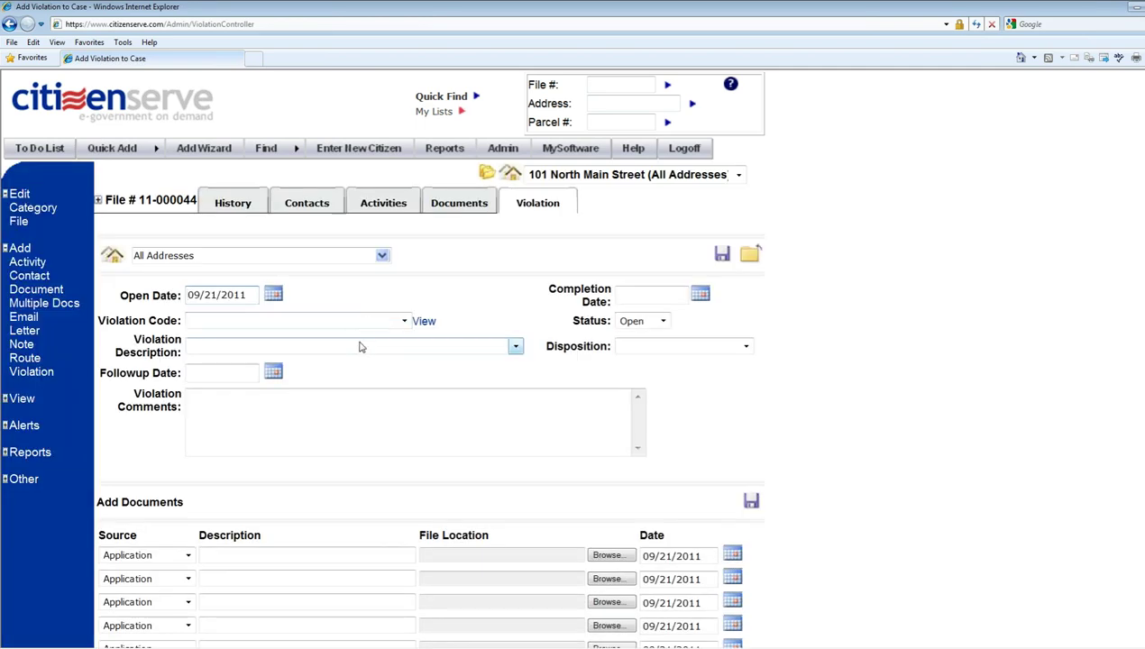
- Save violation 38-92.10 Nonoperative Vehicles: blue car must be removed or restored to operating condition
click(358, 347)
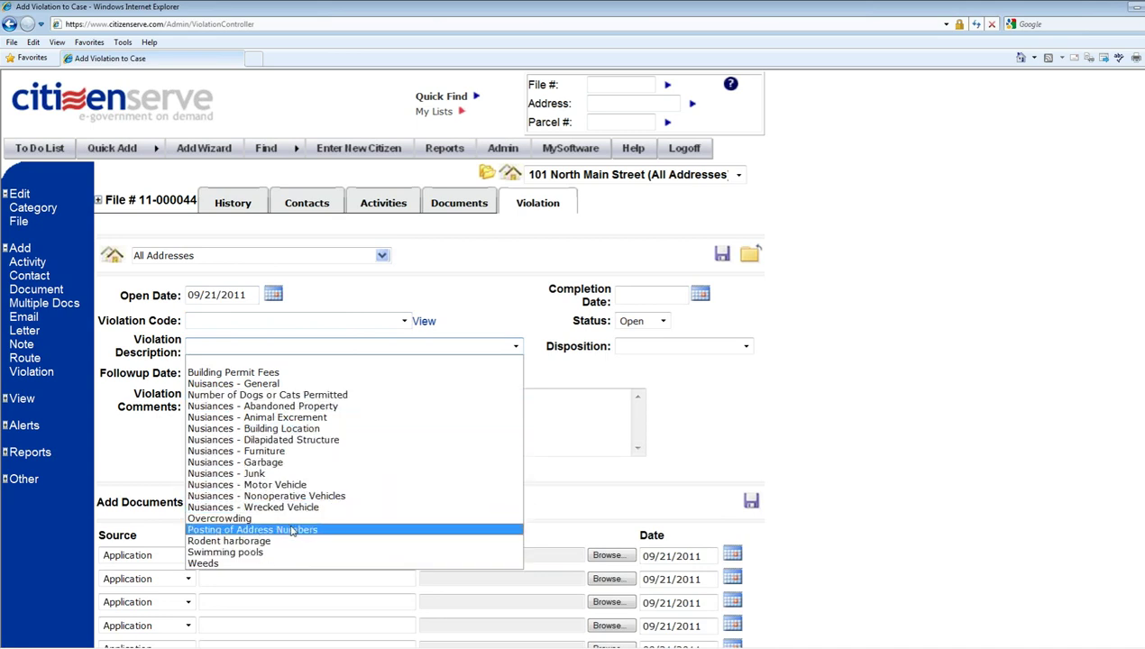
click(290, 489)
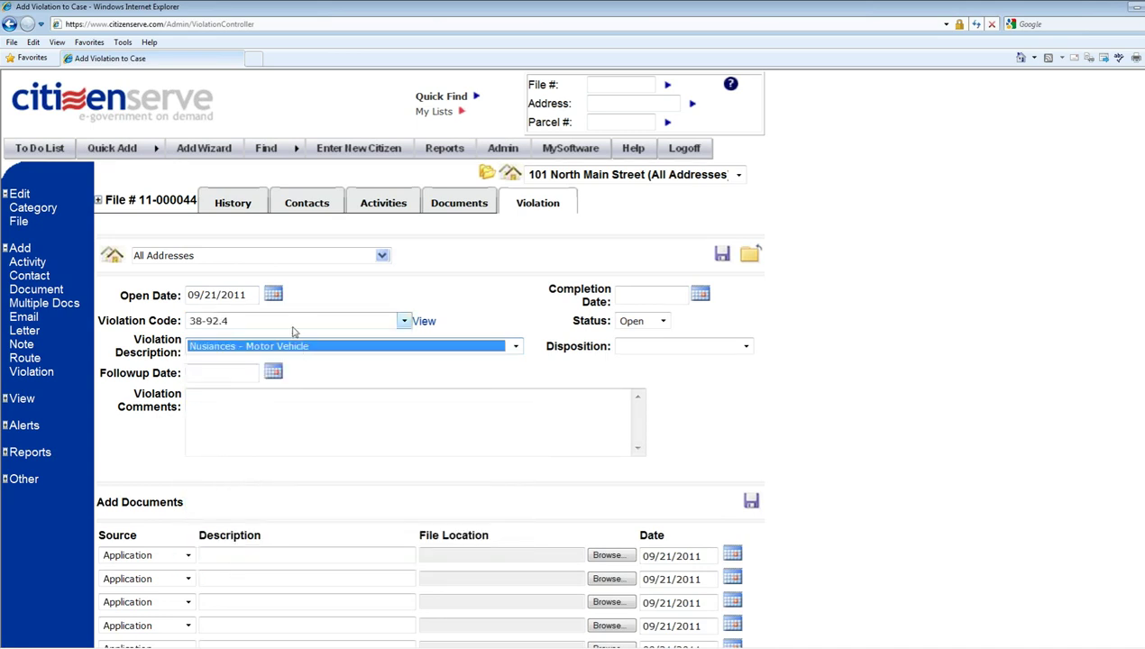
click(294, 346)
click(308, 492)
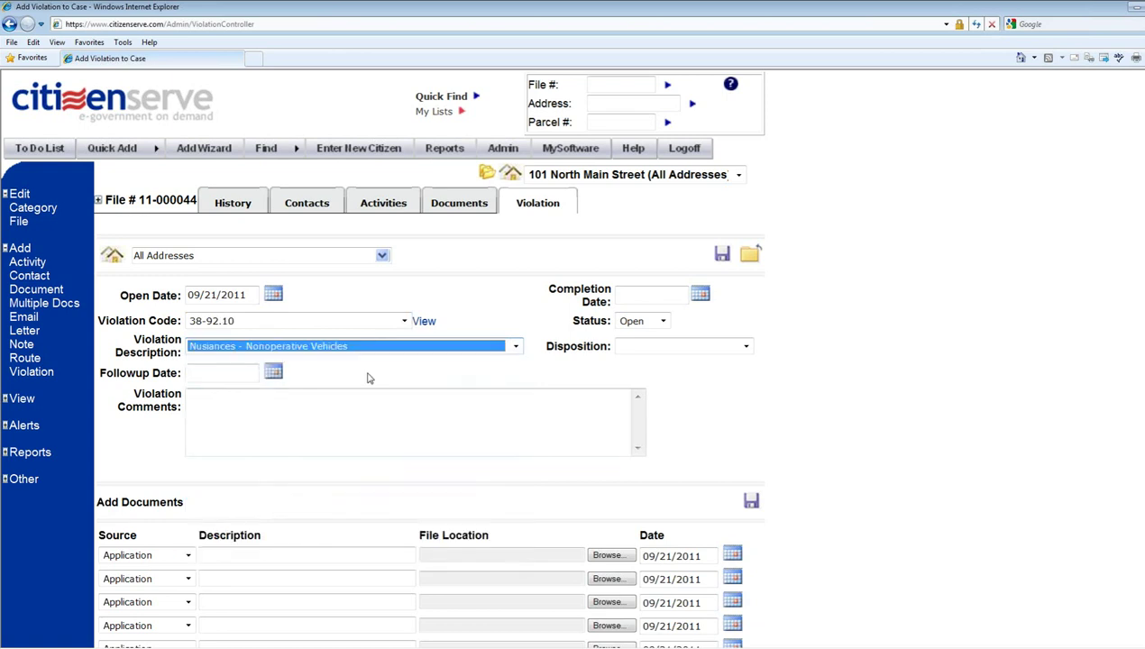
click(307, 420)
text(the b)
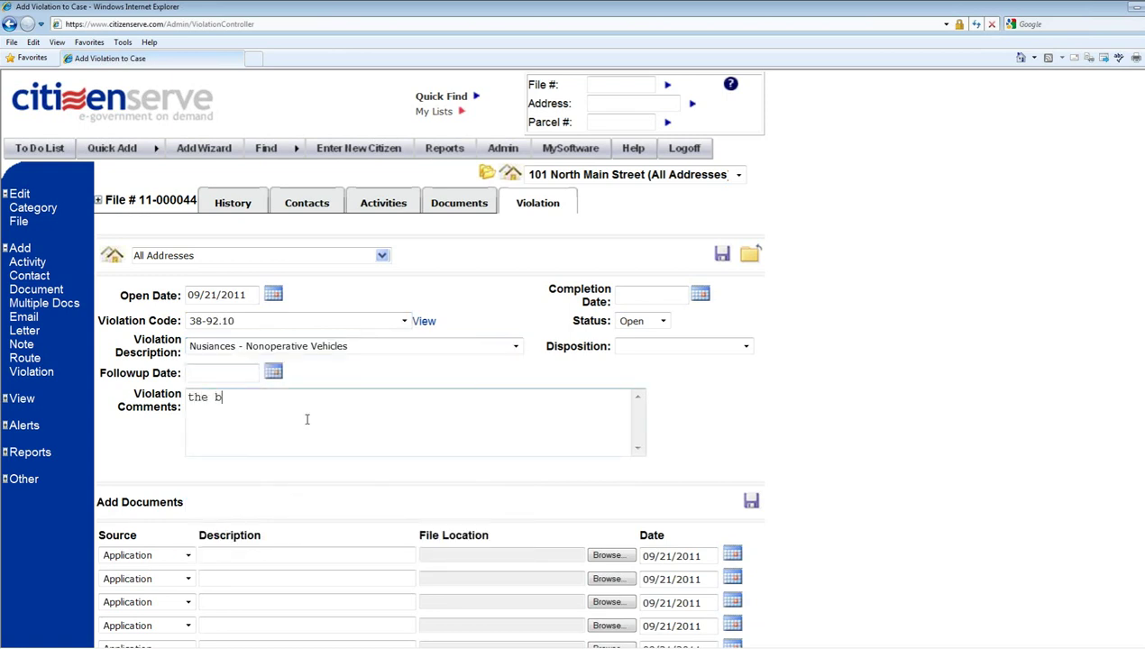
text(lue car in th )
text( front yard)
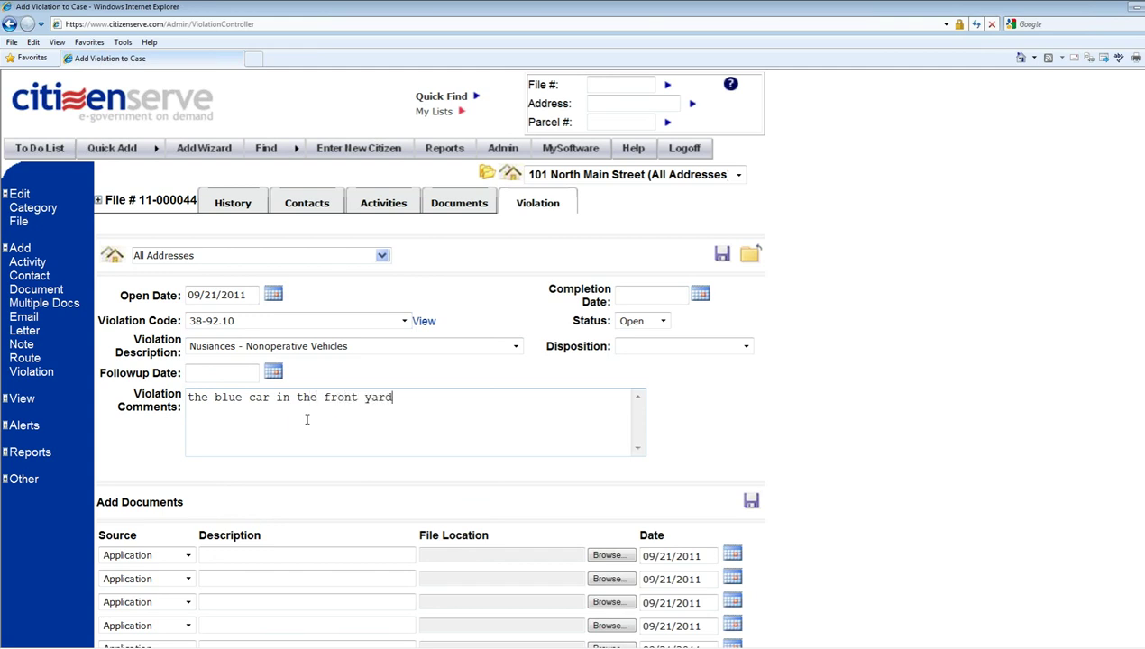
text( must be removed f)
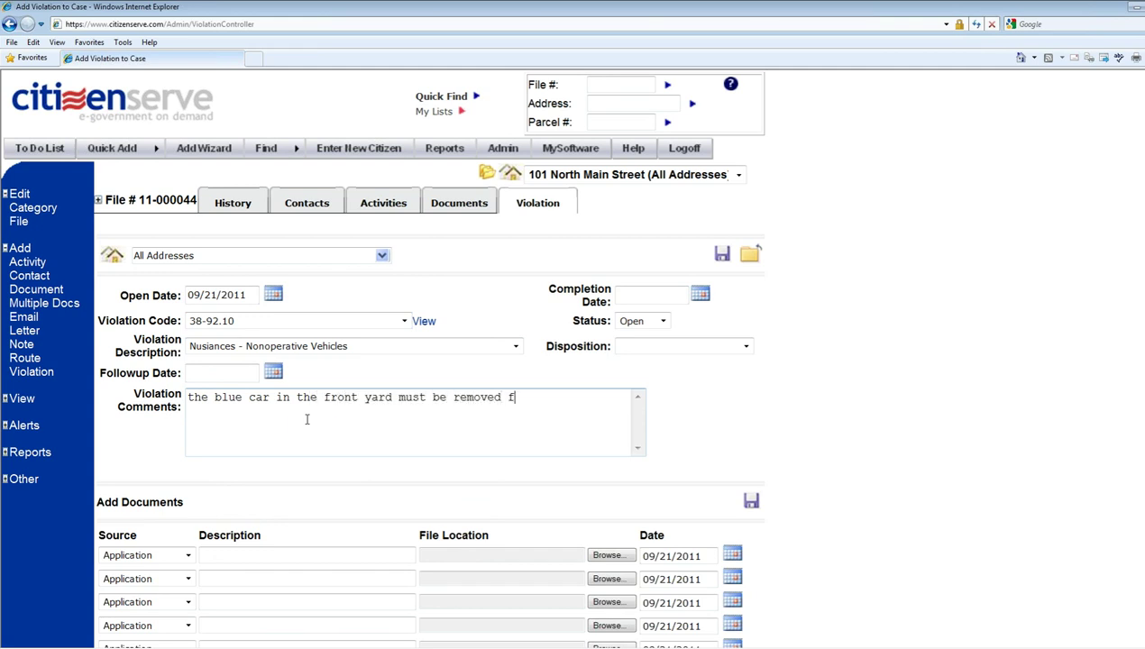
text(rom public view)
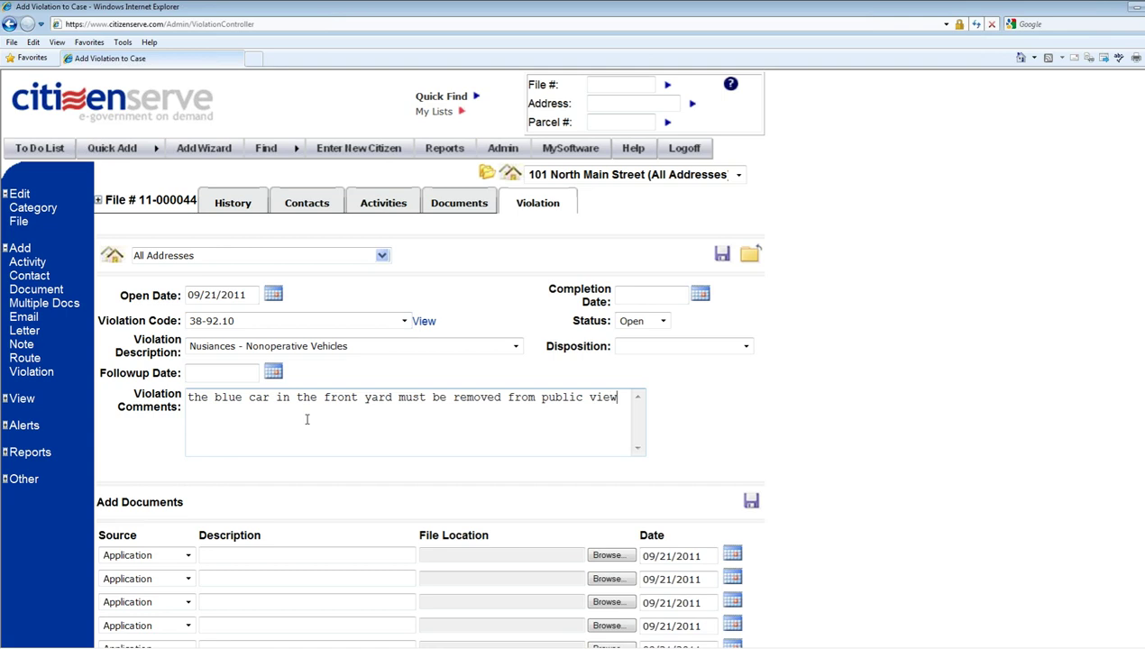
text( or resolve)
key(BackSpace)
key(BackSpace)
key(BackSpace)
key(BackSpace)
text(tored to operating condition.)
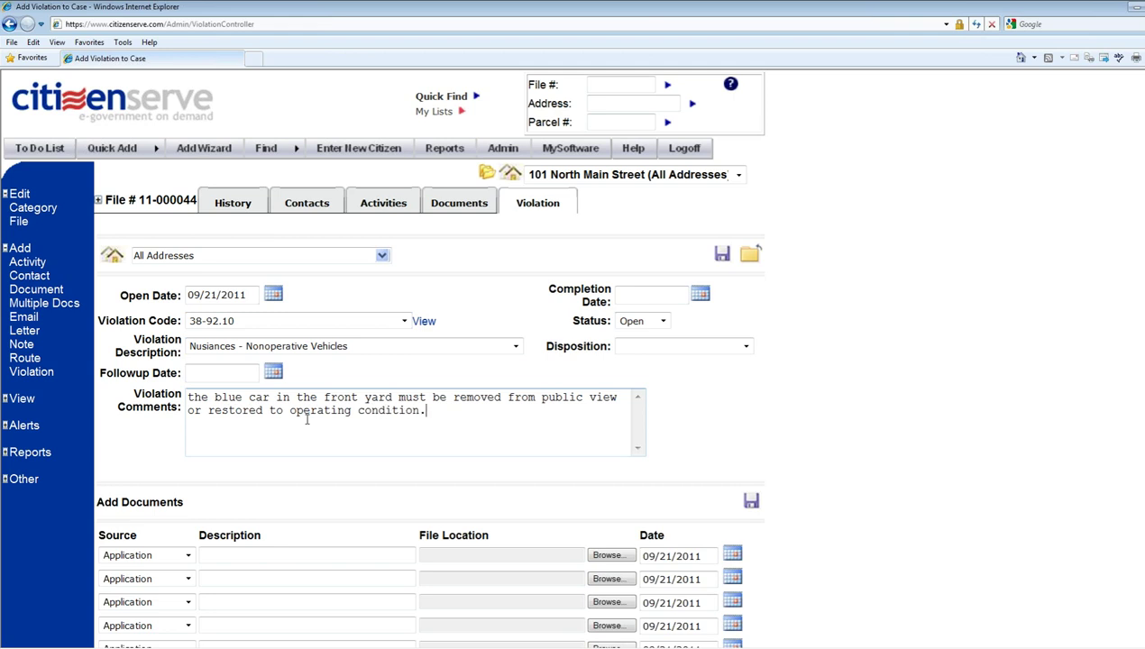
click(751, 259)
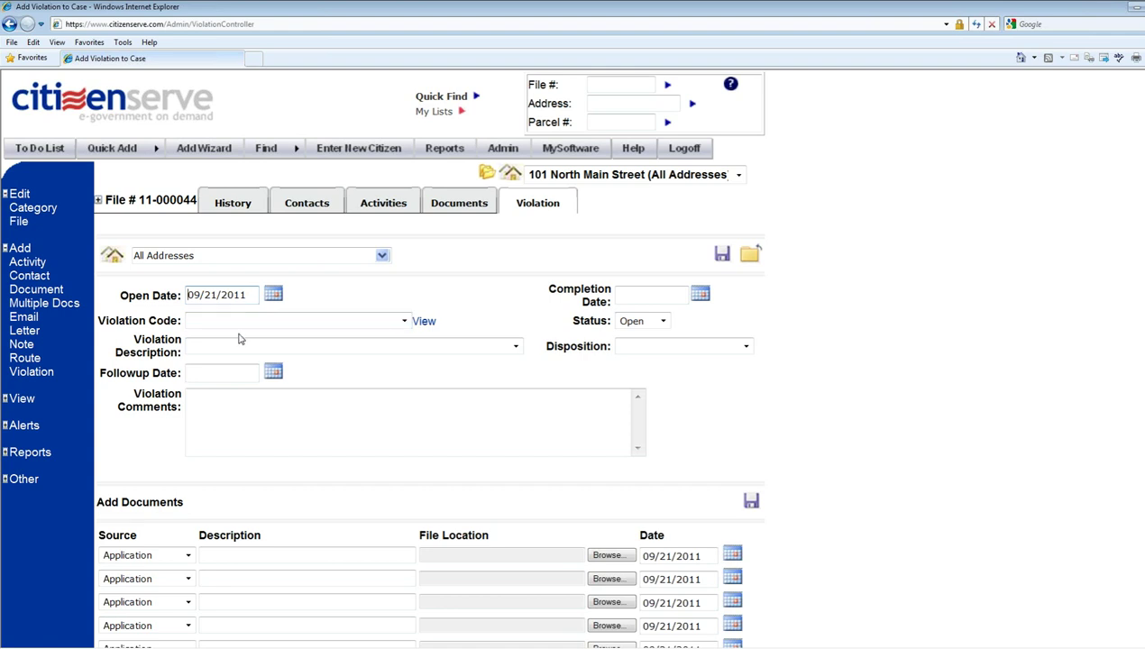
- List case 11-000044's violations, showing Weeds and Nonoperative Vehicles both Open
click(750, 255)
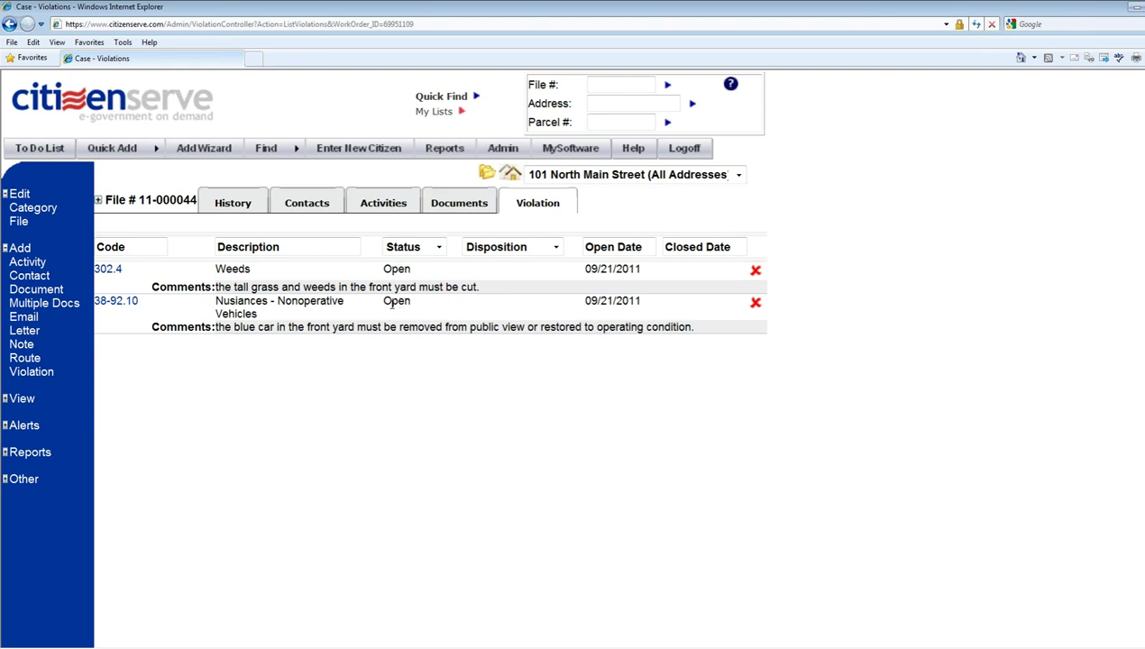
double_click(394, 270)
- Generate a property-owner Violation Letter including the weeds and junk car photos
click(27, 331)
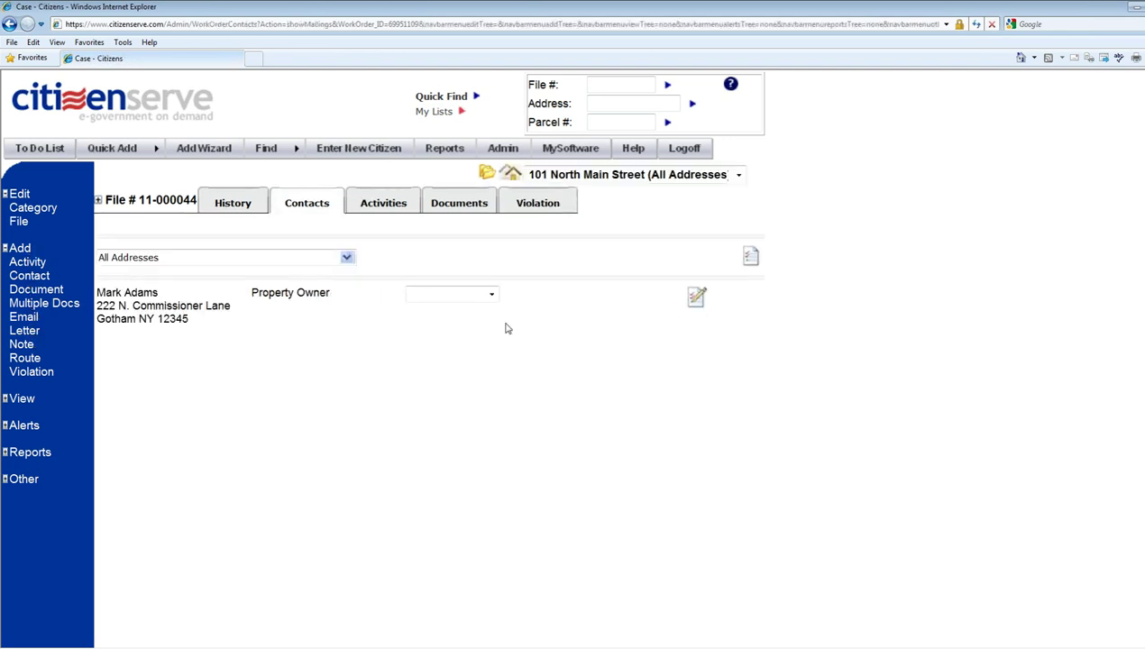
click(492, 294)
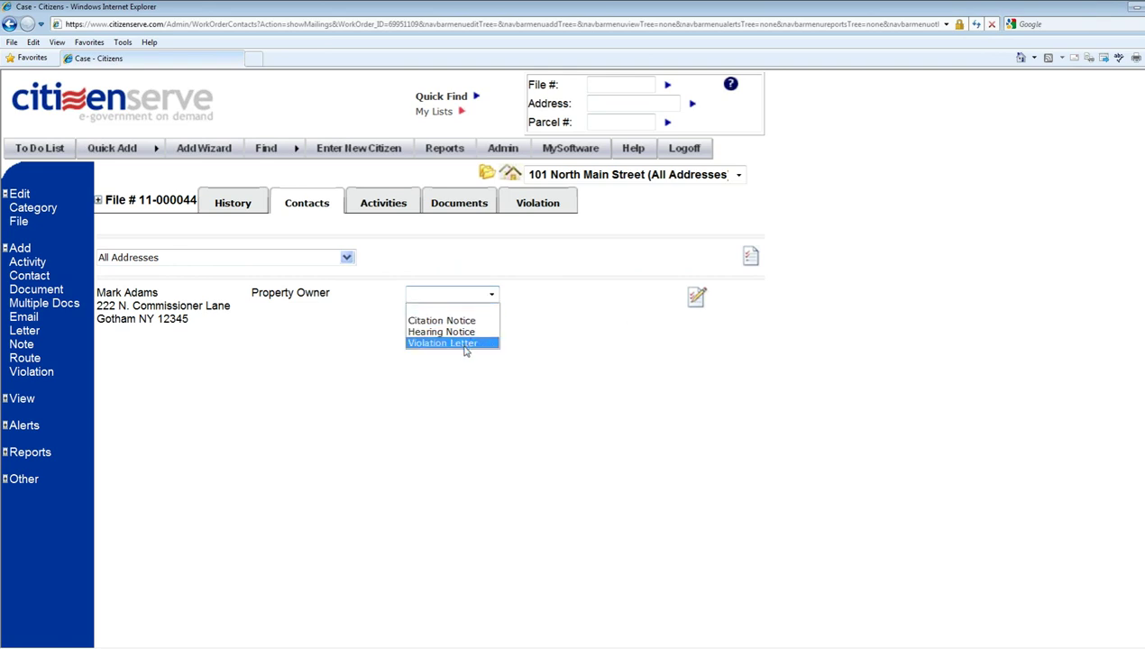
click(466, 344)
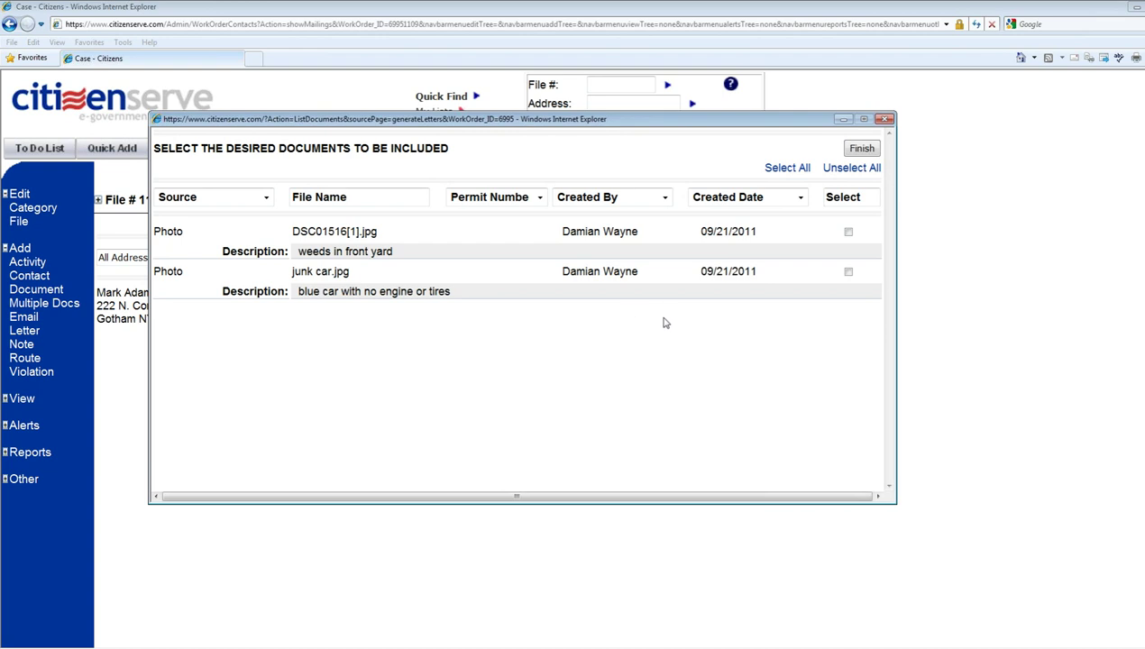
click(848, 233)
click(848, 273)
click(863, 150)
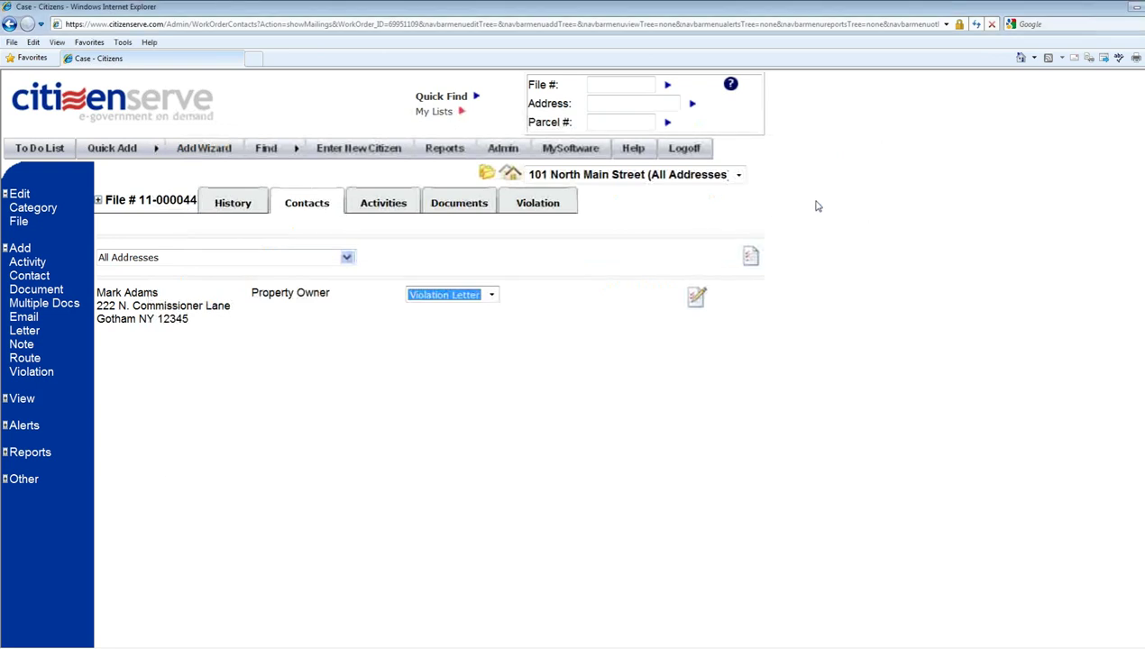
click(749, 260)
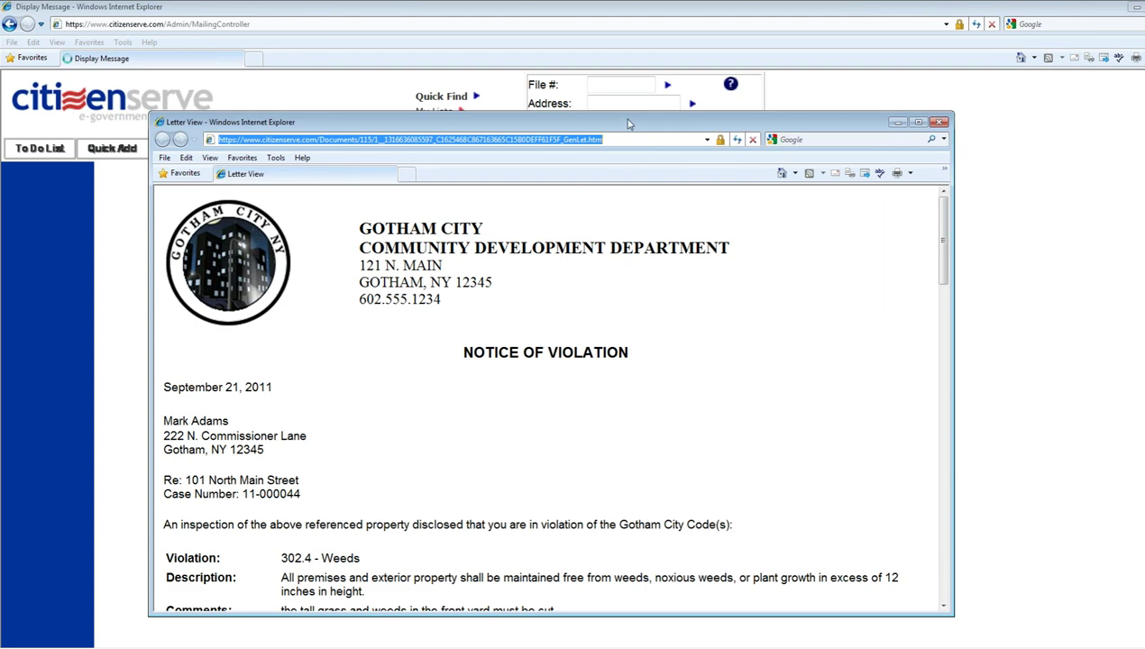
- Resize the letter window, print-preview it through the photo sheet, then close it
drag(628, 124, 591, 14)
drag(913, 509, 922, 637)
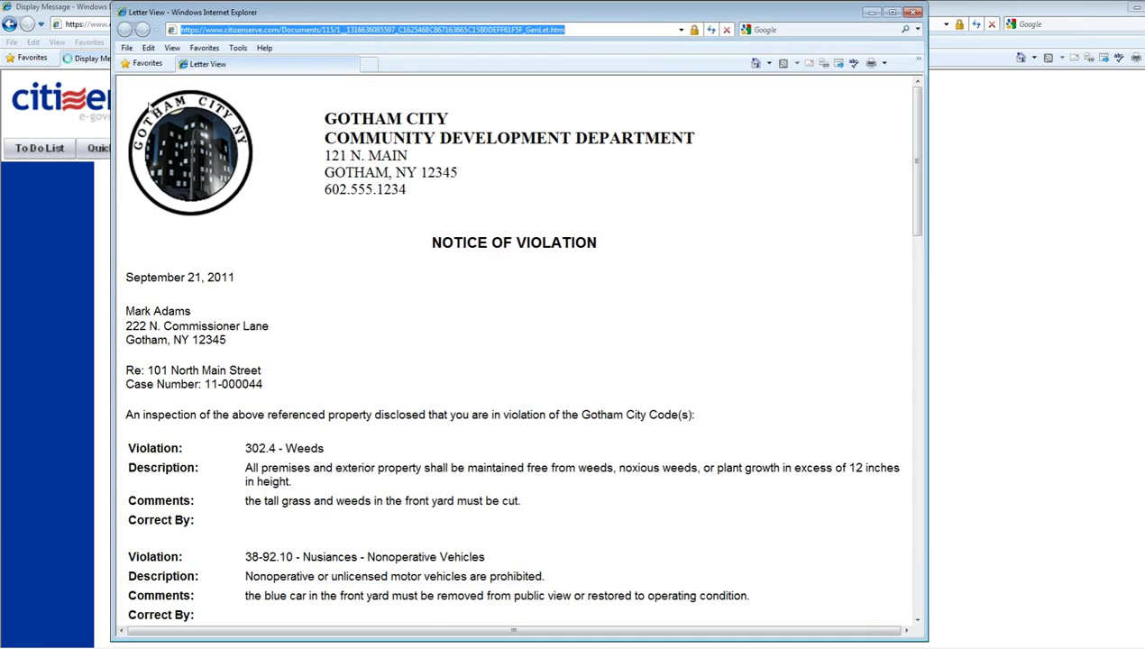
click(127, 48)
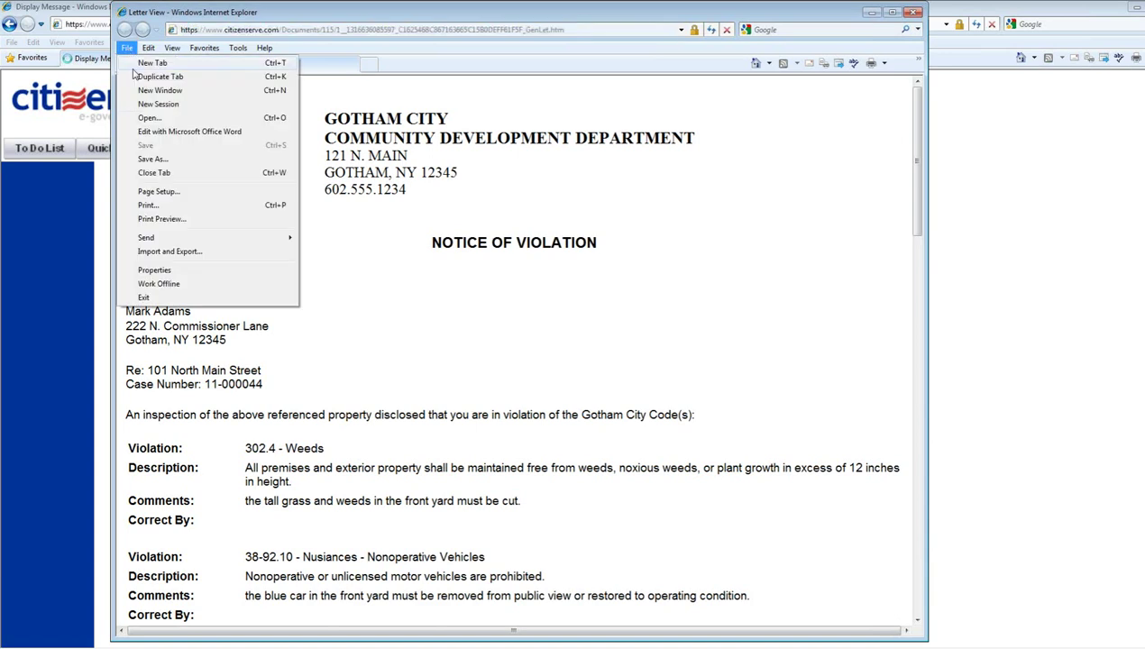
click(156, 220)
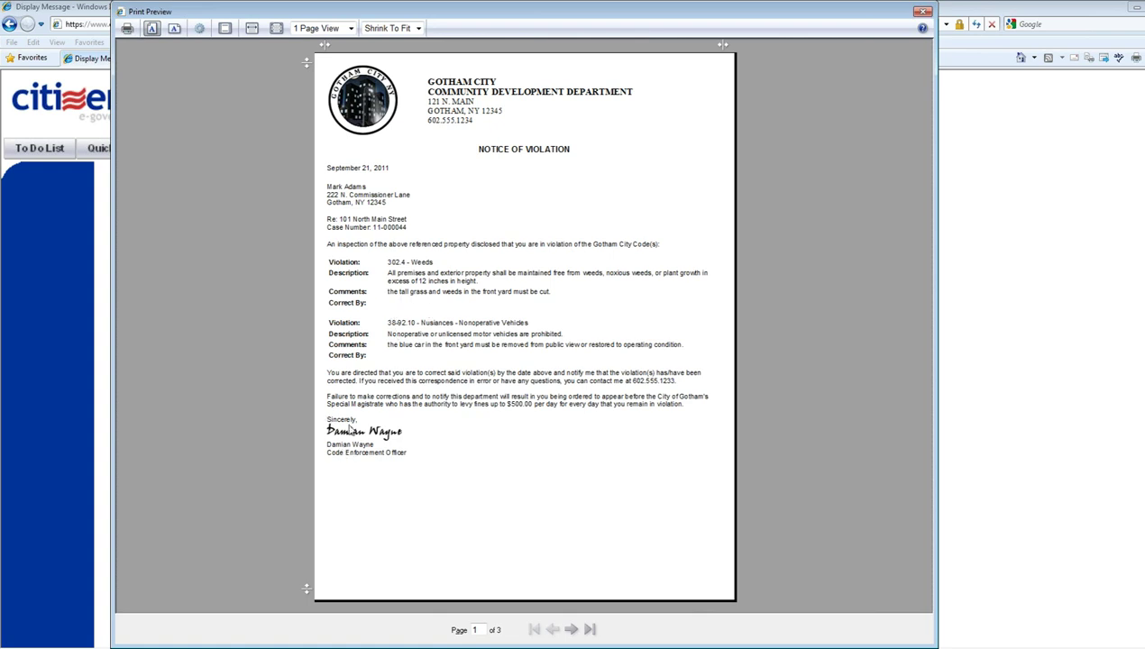
mouse_move(571, 647)
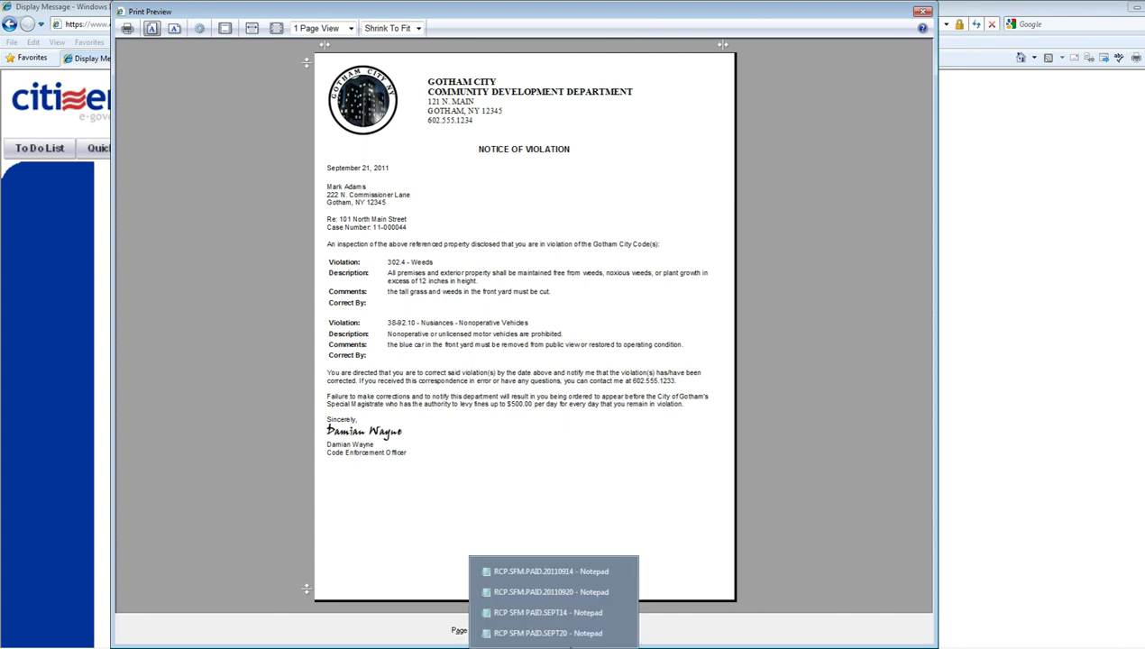
click(572, 630)
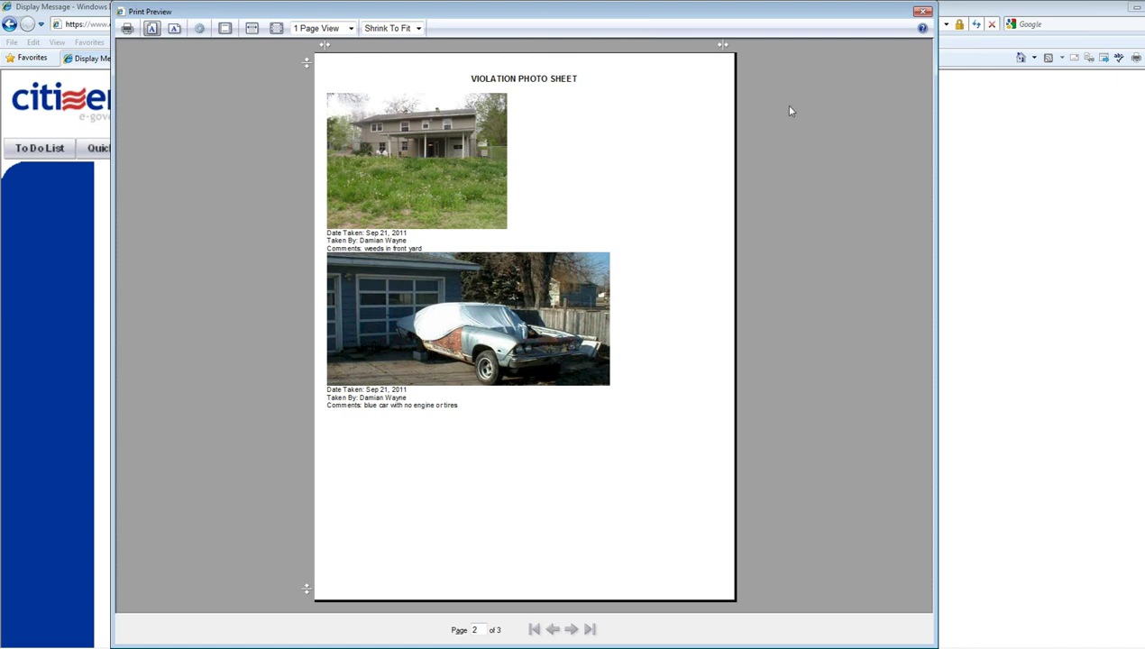
click(923, 13)
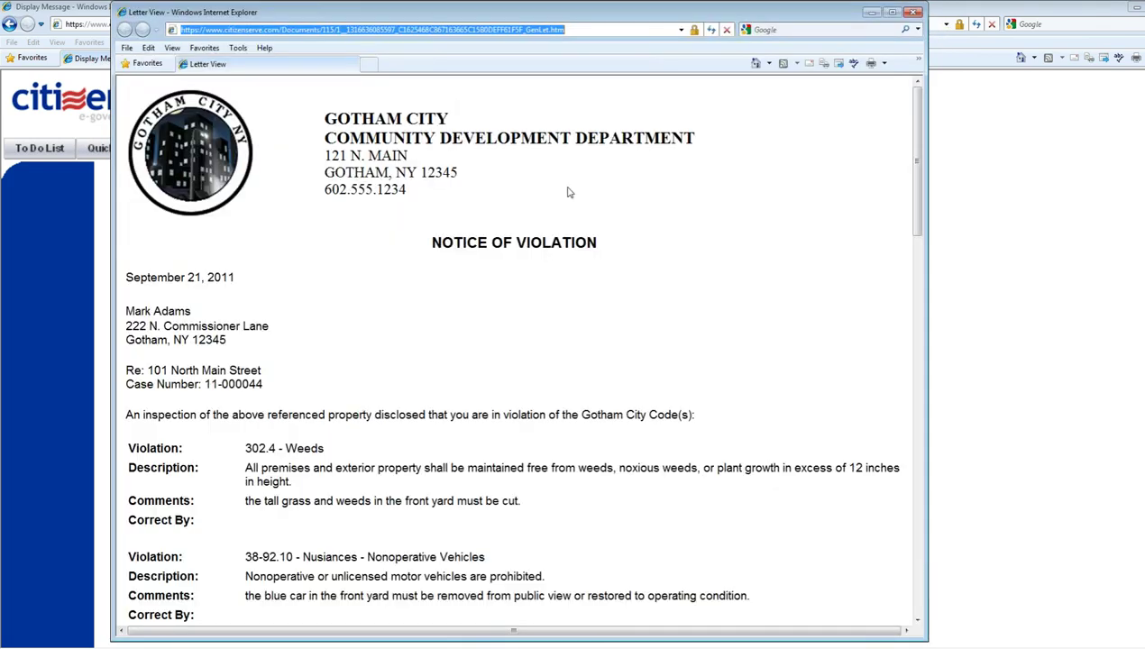
click(915, 13)
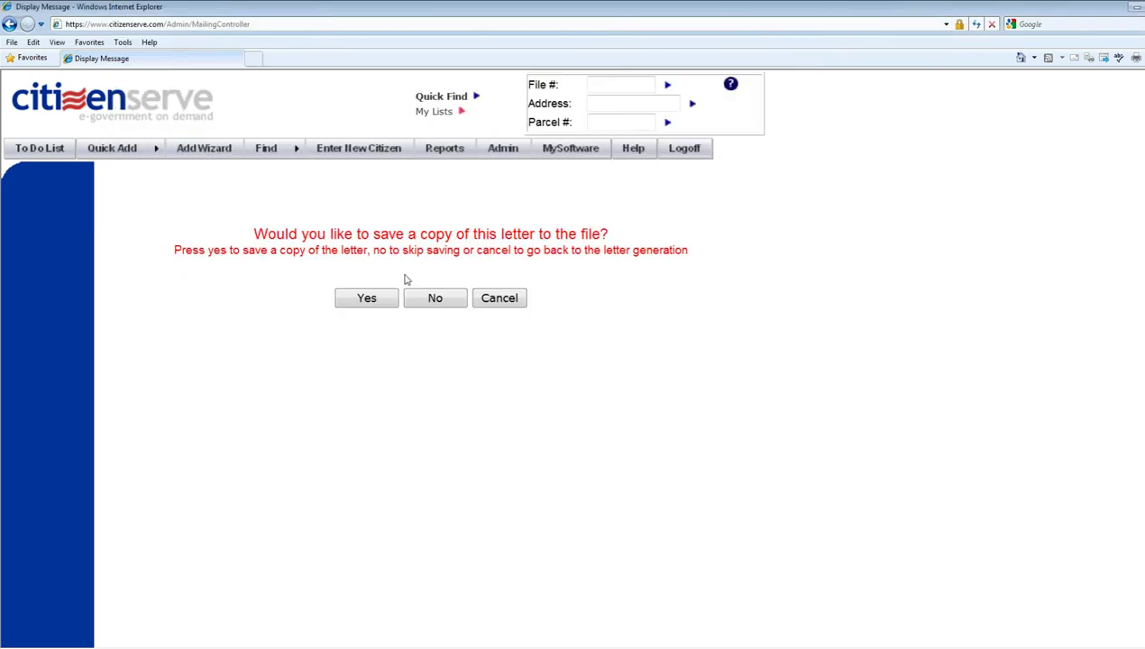
- Save the violation letter to case 11-000044's documents, then reopen Violation Letter.htm to check both violations
click(382, 308)
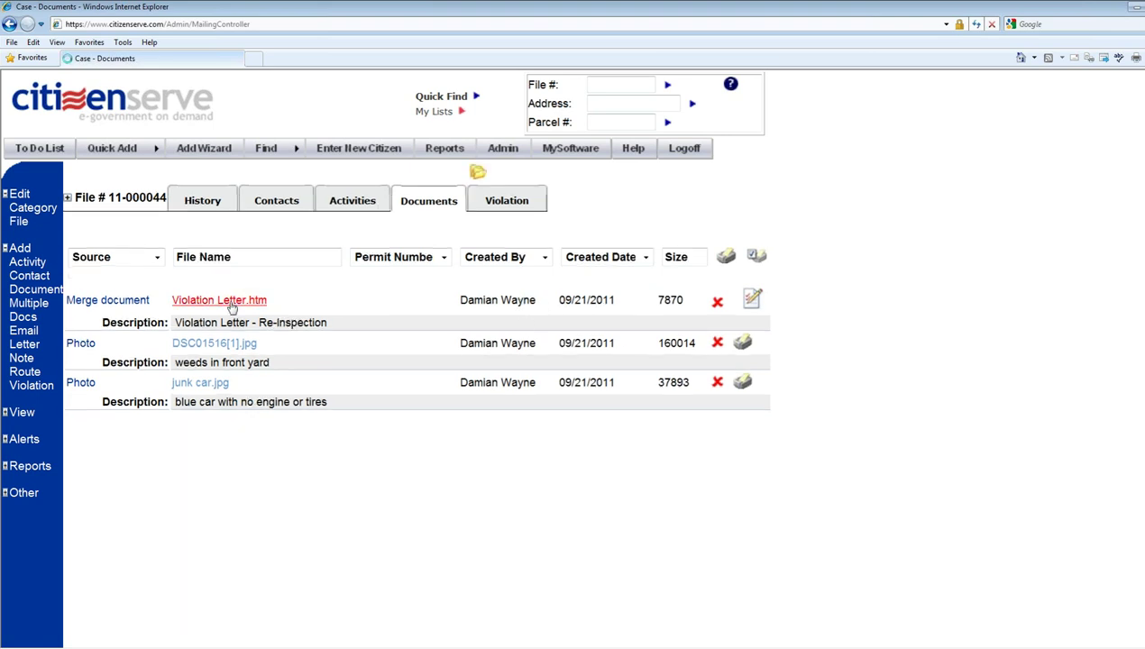
click(232, 305)
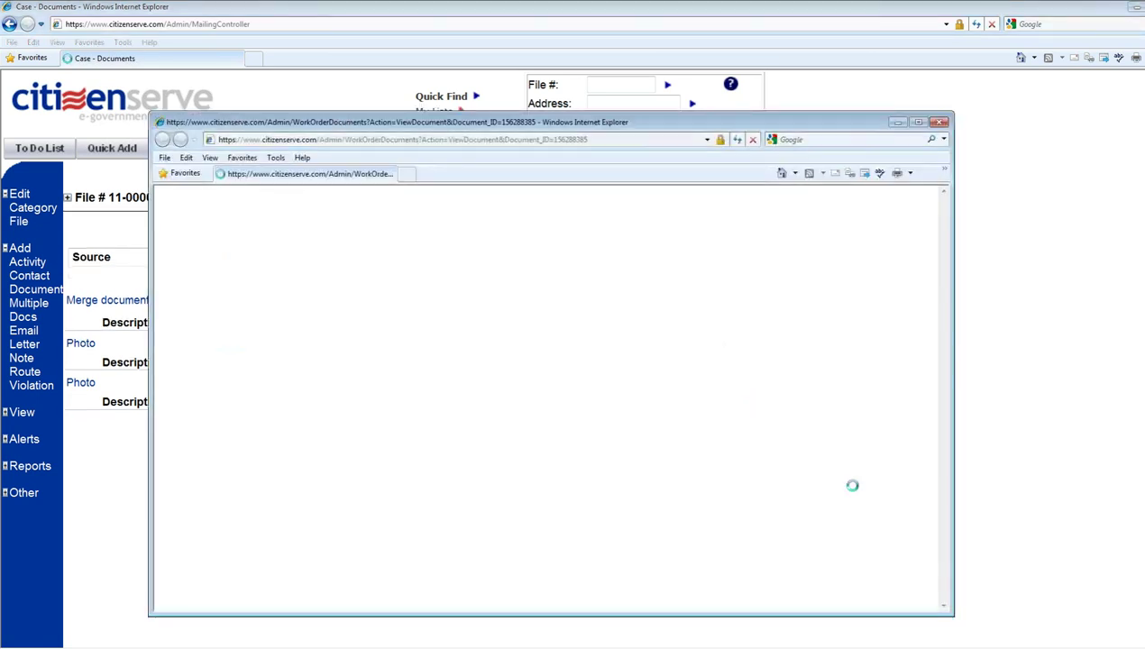
click(703, 359)
scroll(799, 462, down, 3)
scroll(799, 461, down, 3)
scroll(799, 461, up, 4)
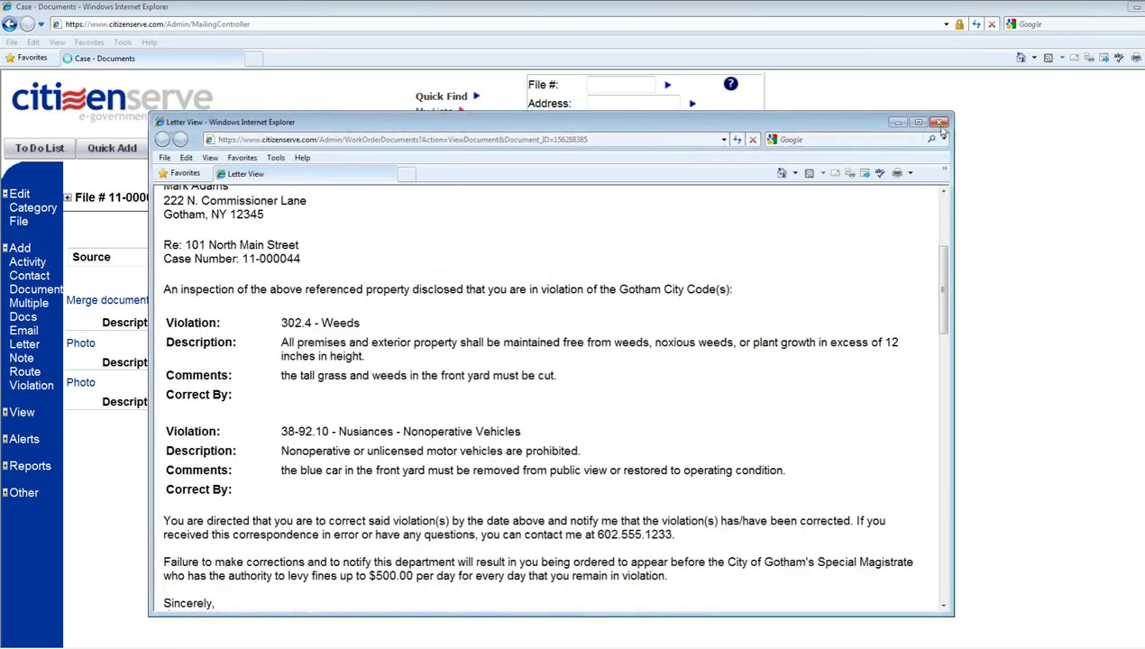
click(939, 122)
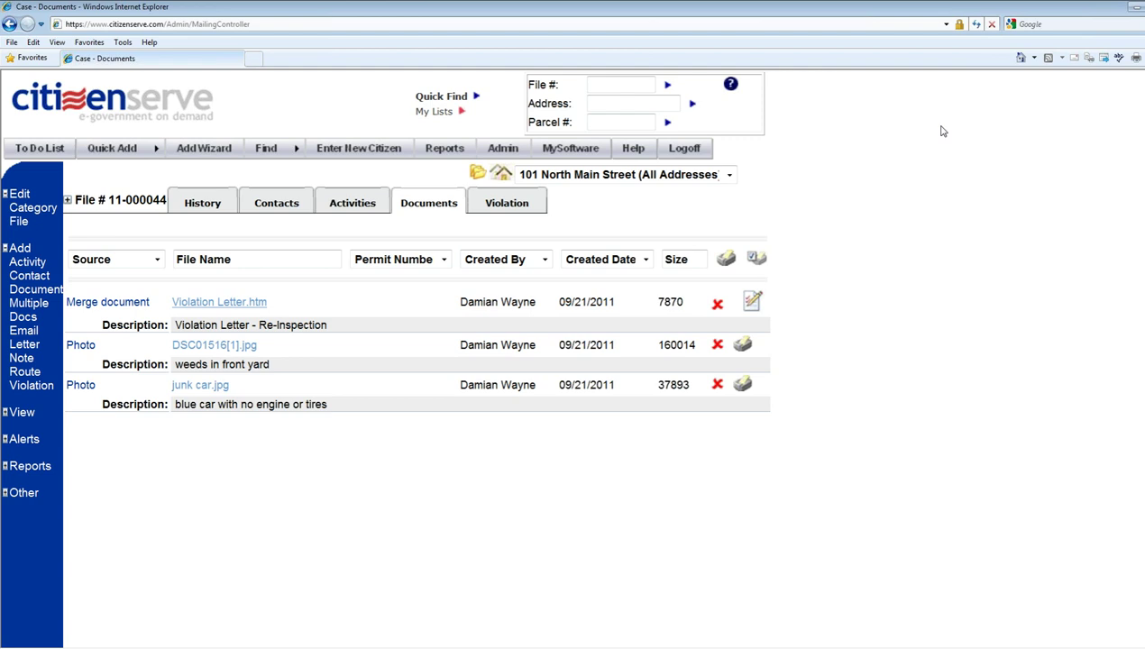
- Return to the welcome page and start a new Code Compliance Case from Quick Add
click(184, 99)
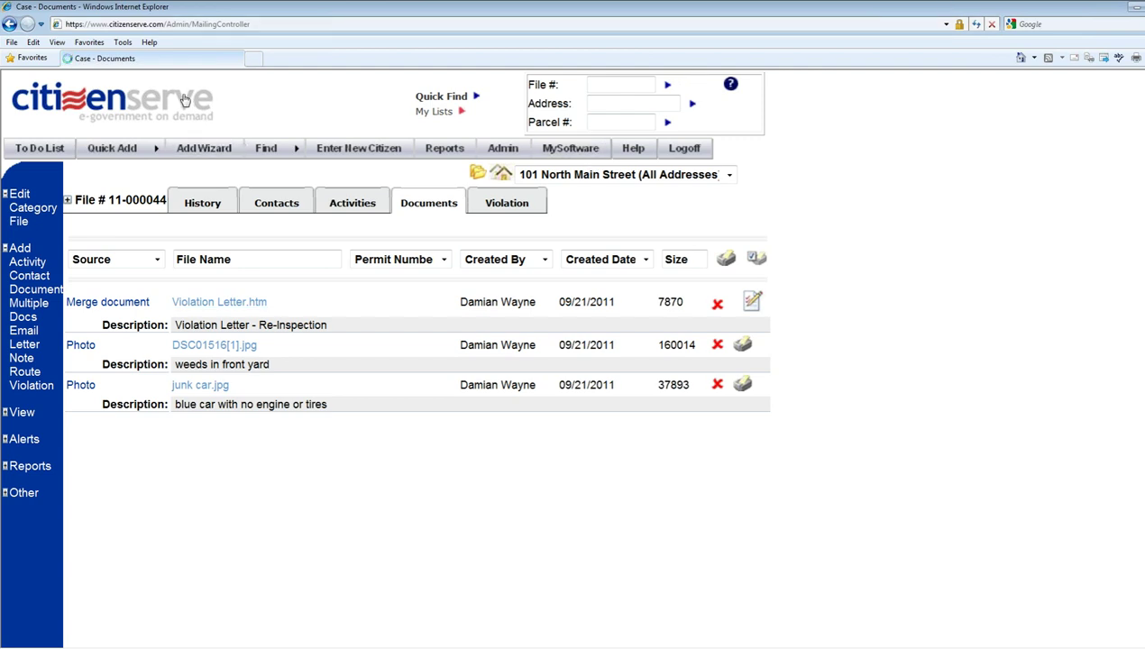
mouse_move(273, 146)
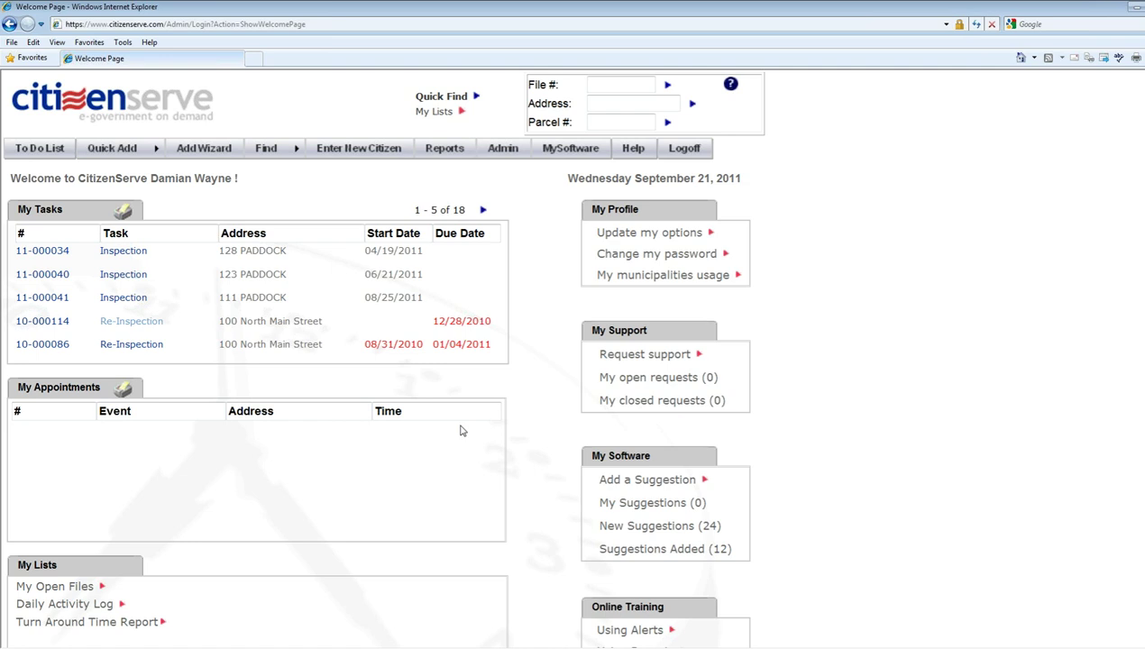
click(112, 148)
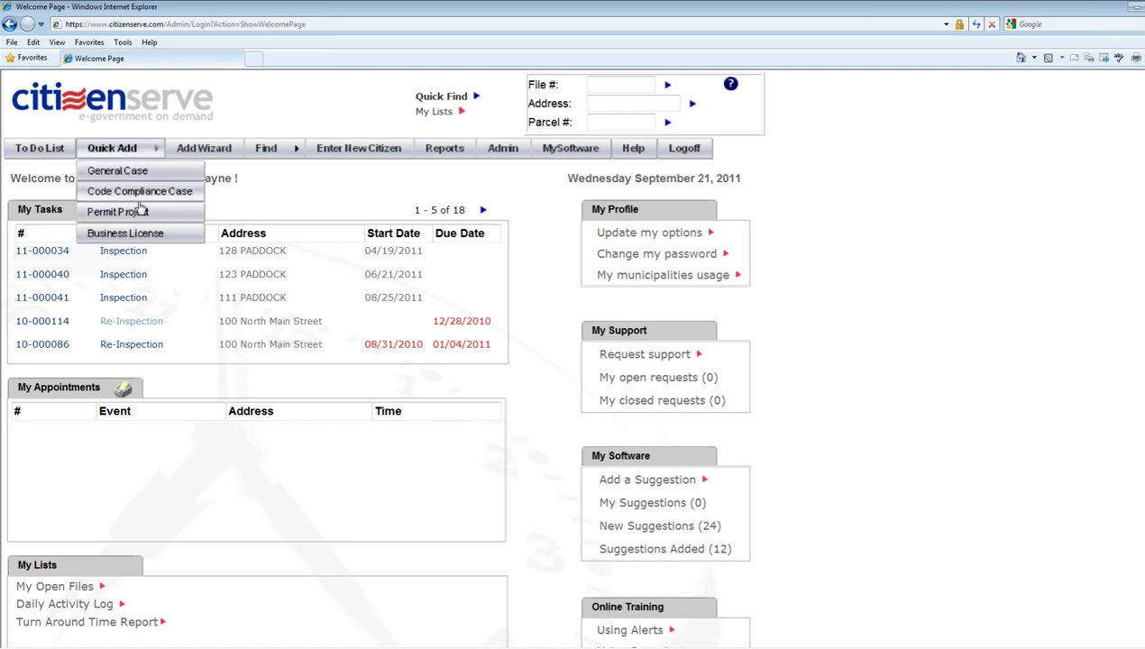
click(145, 193)
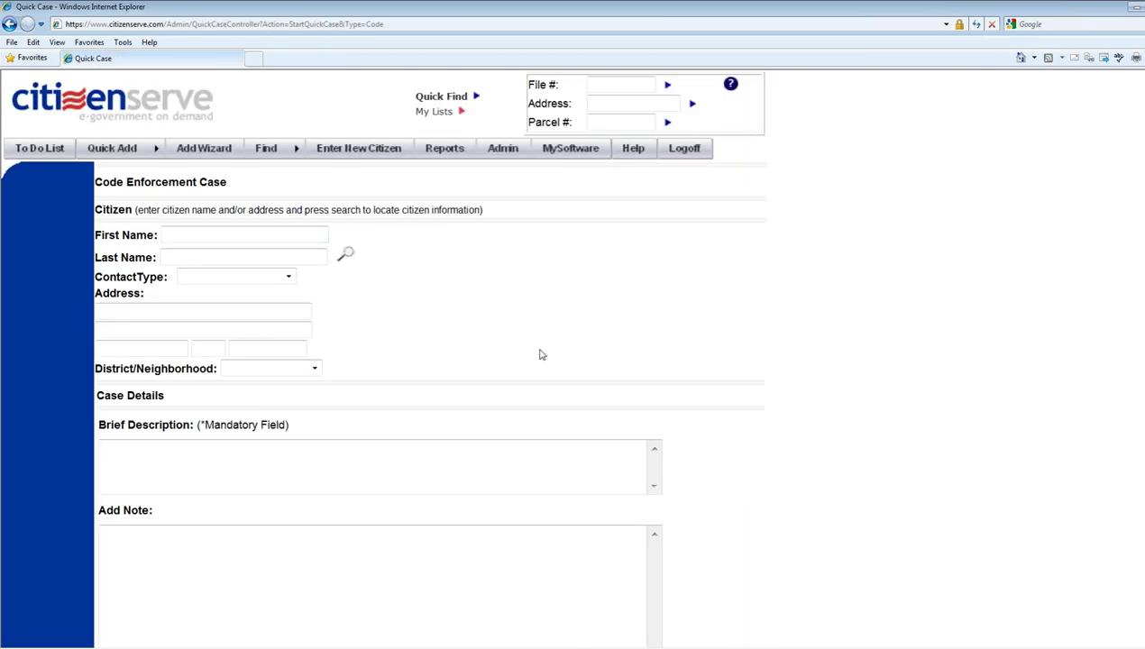
scroll(496, 401, down, 5)
click(123, 271)
key(Tab)
key(Tab)
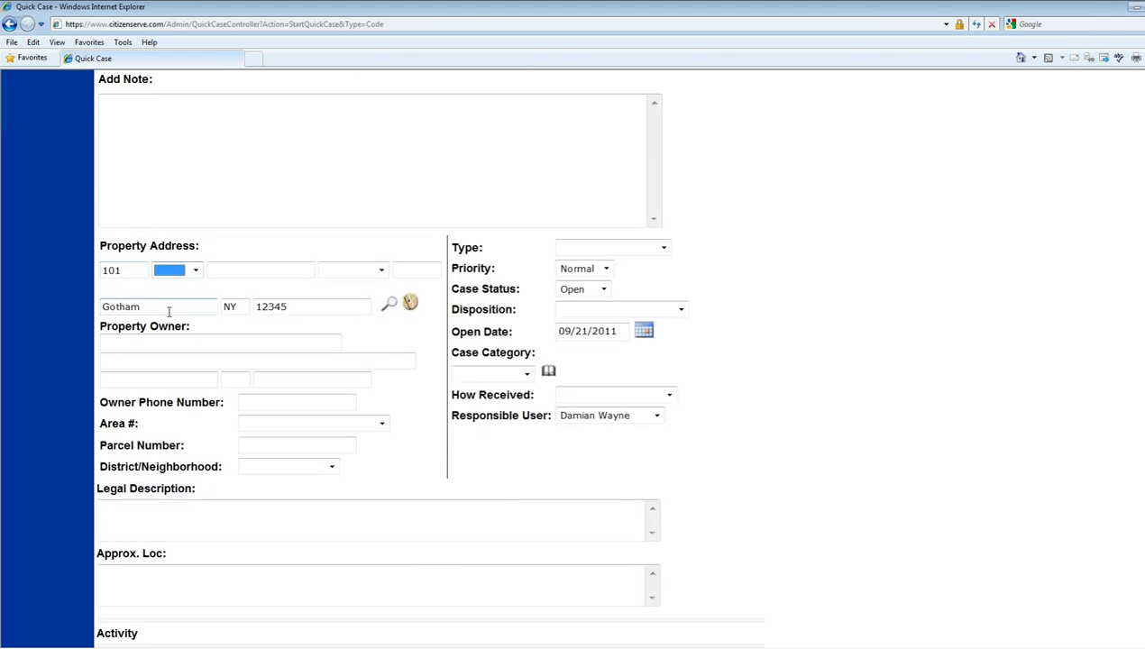
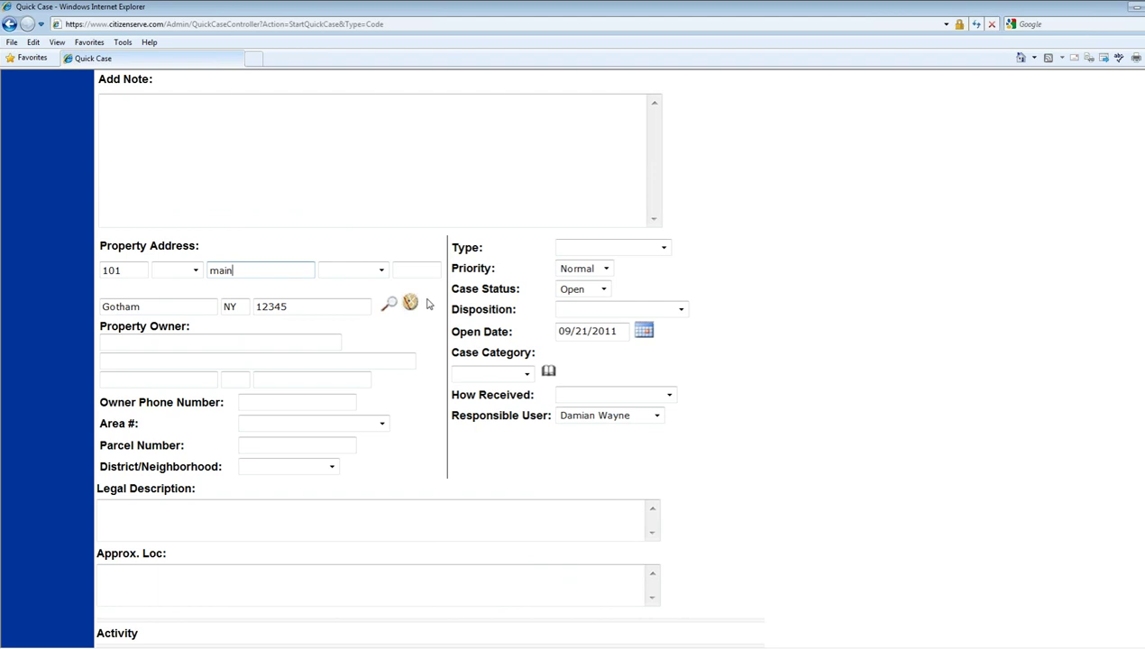
click(392, 305)
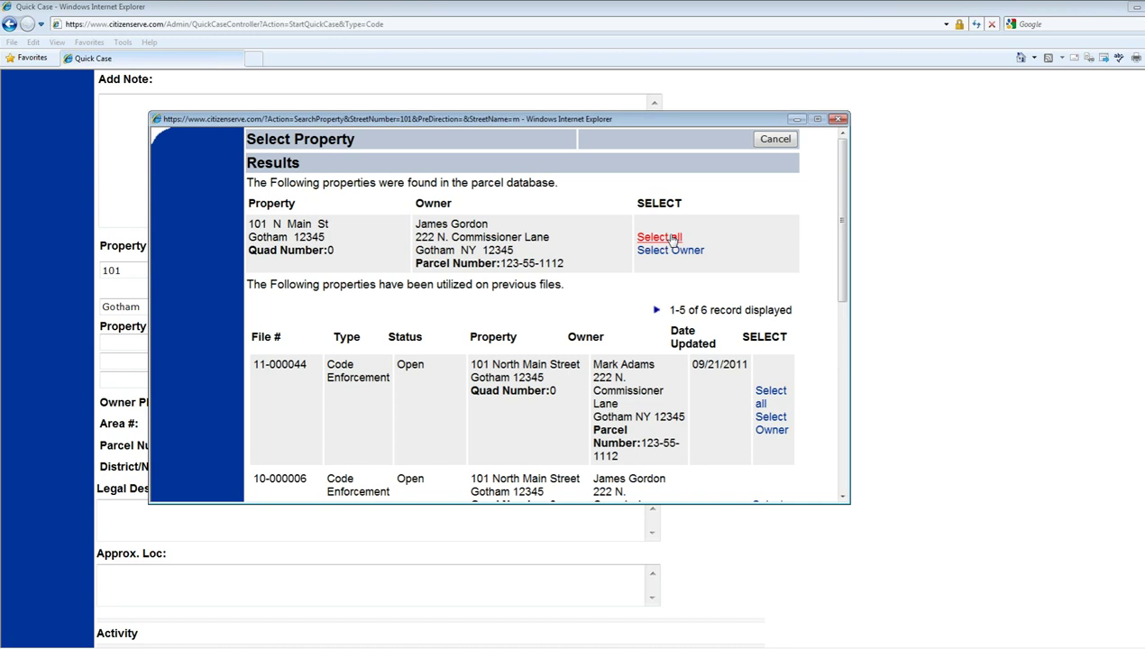
click(672, 238)
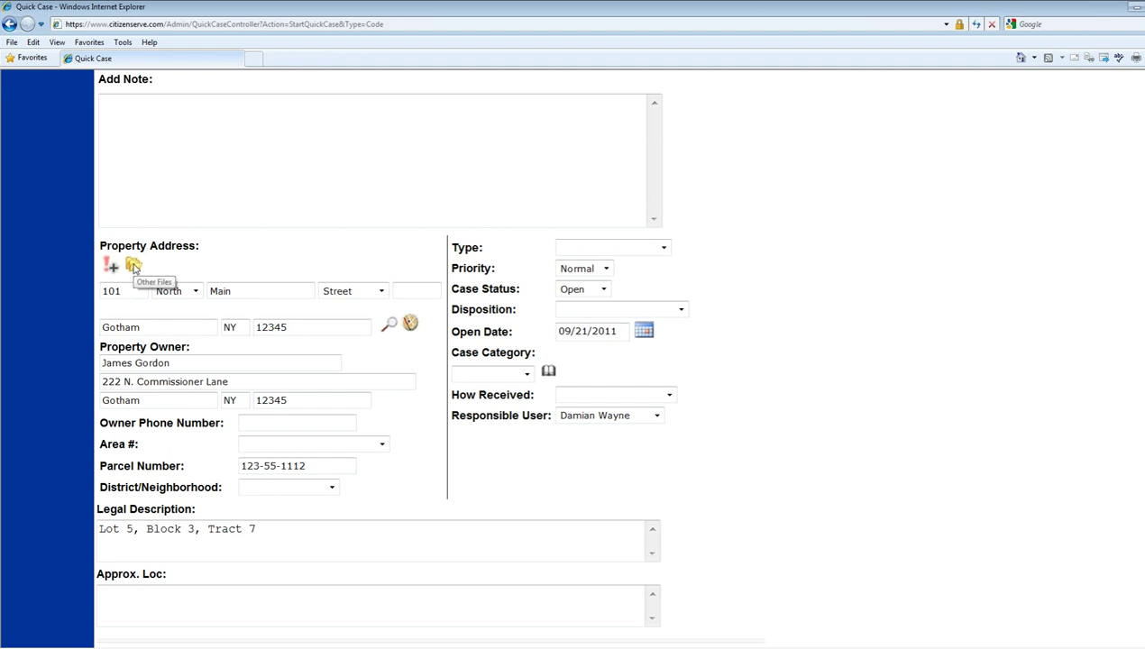
click(133, 264)
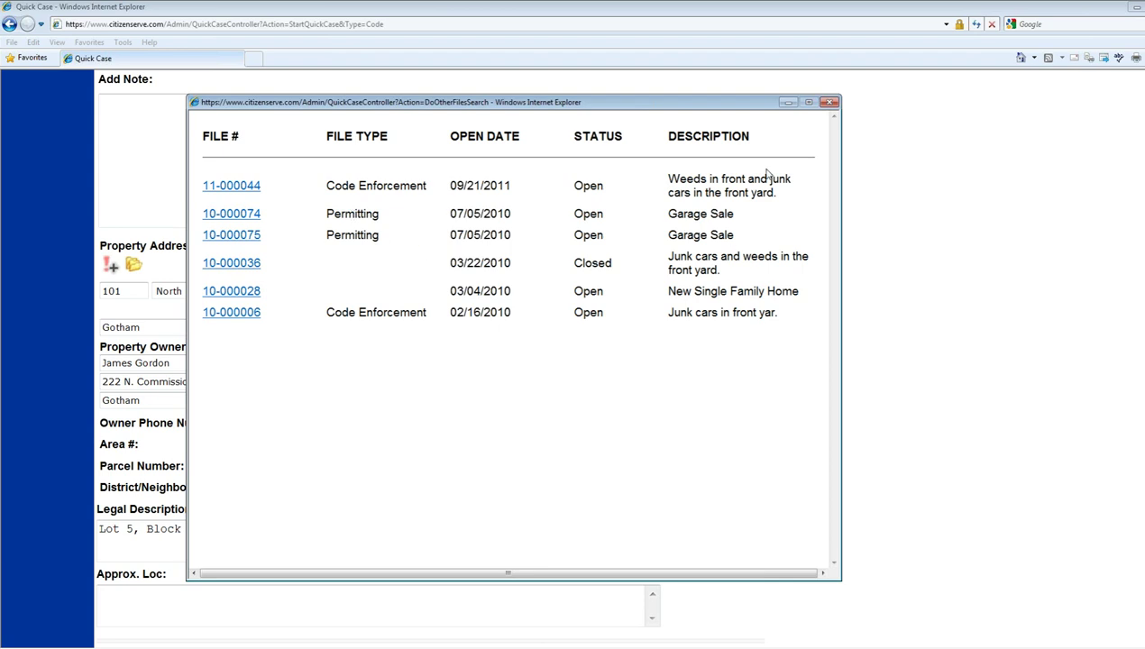
click(828, 103)
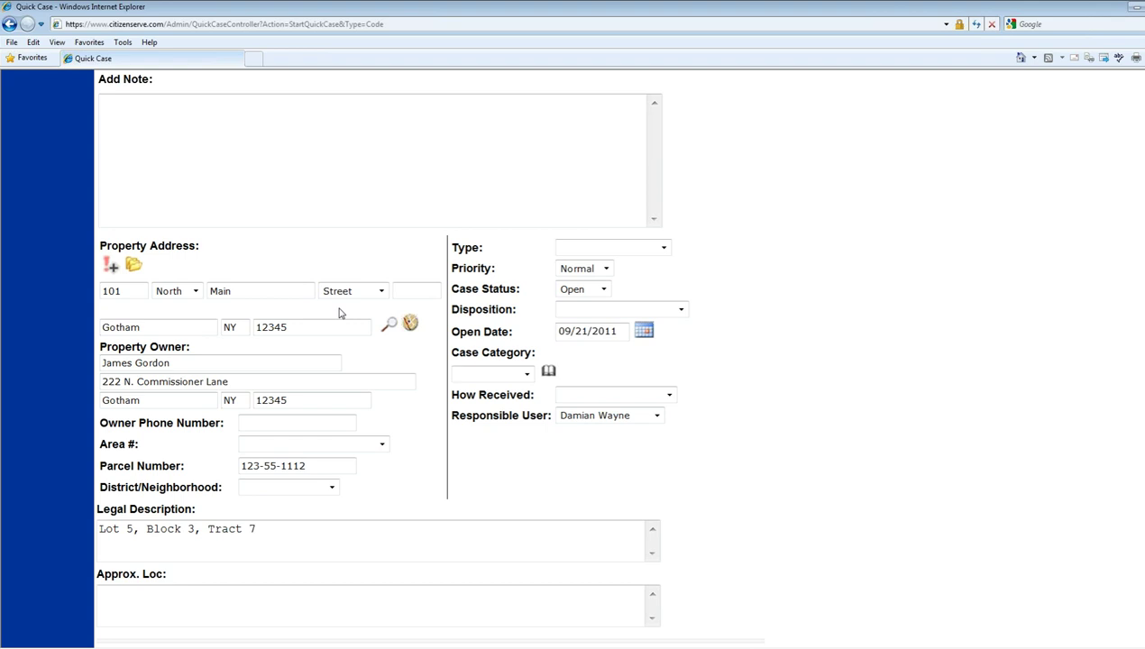
- Open the Find > Property map search window from the navigation bar
scroll(339, 313, up, 5)
mouse_move(287, 152)
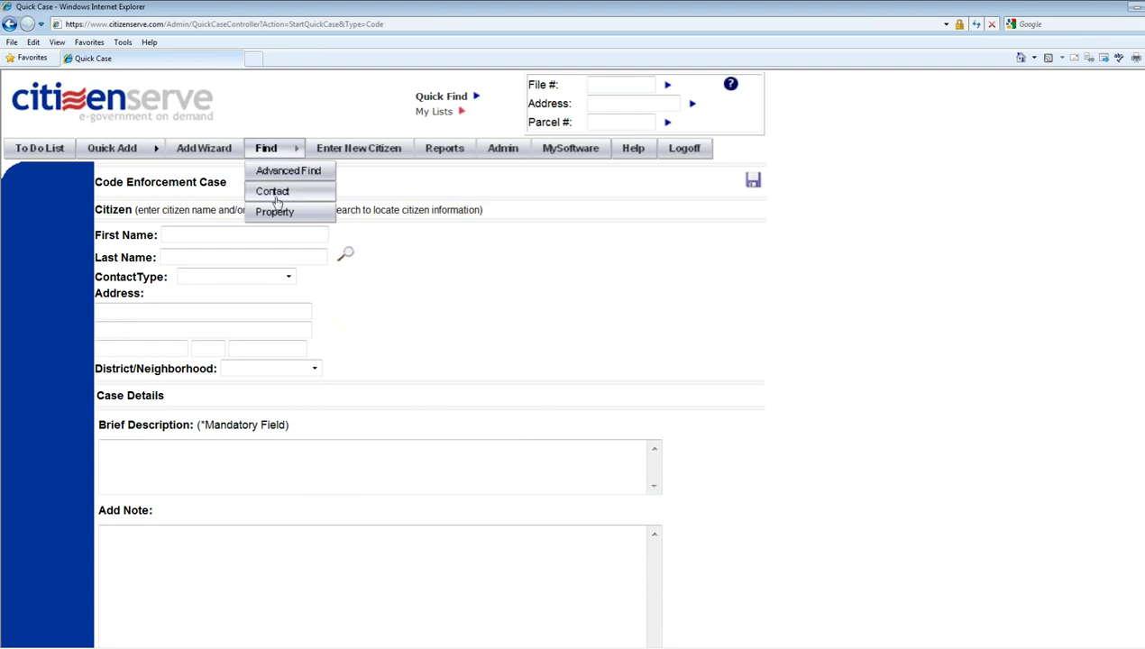
click(289, 527)
scroll(293, 557, down, 2)
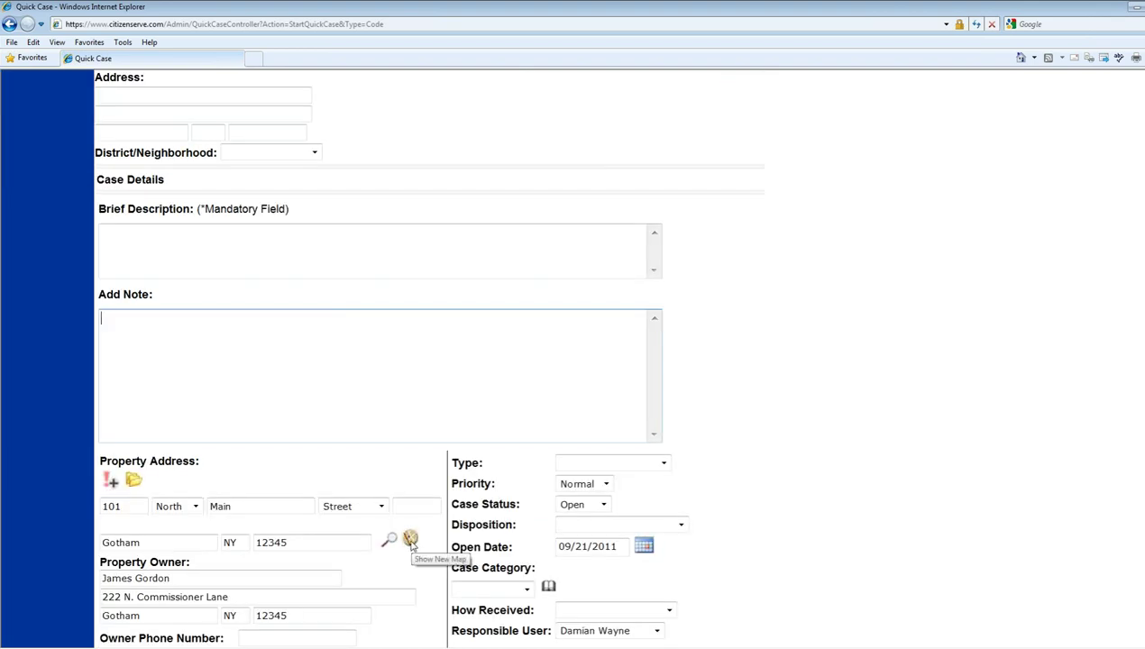
scroll(411, 541, up, 2)
mouse_move(271, 150)
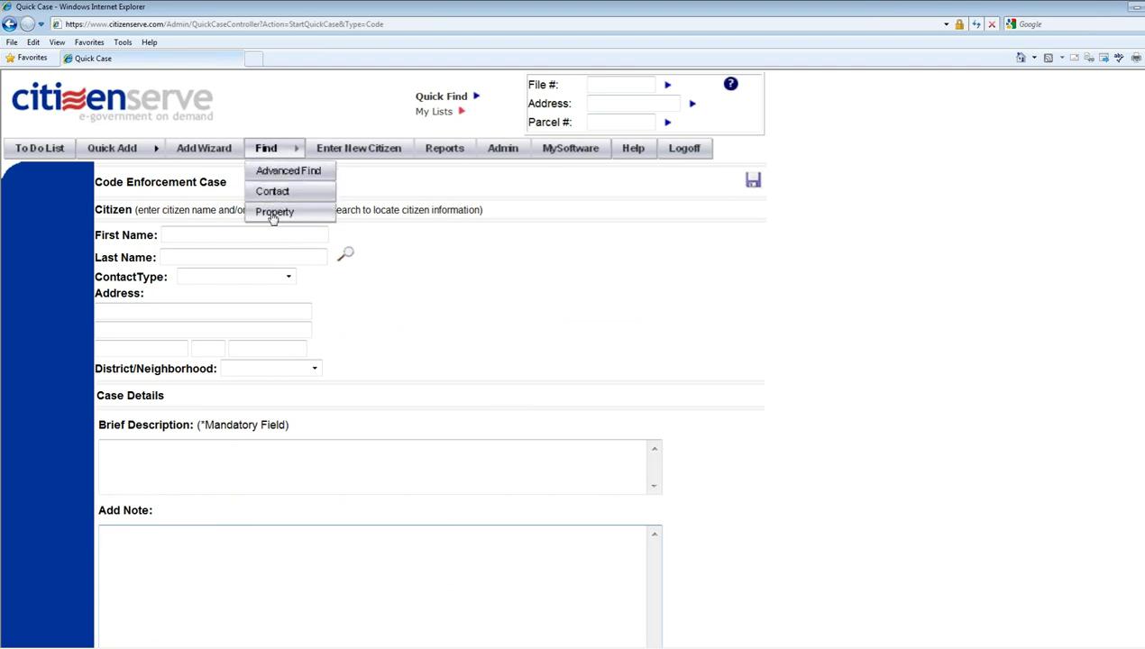
scroll(272, 217, down, 1)
mouse_move(284, 112)
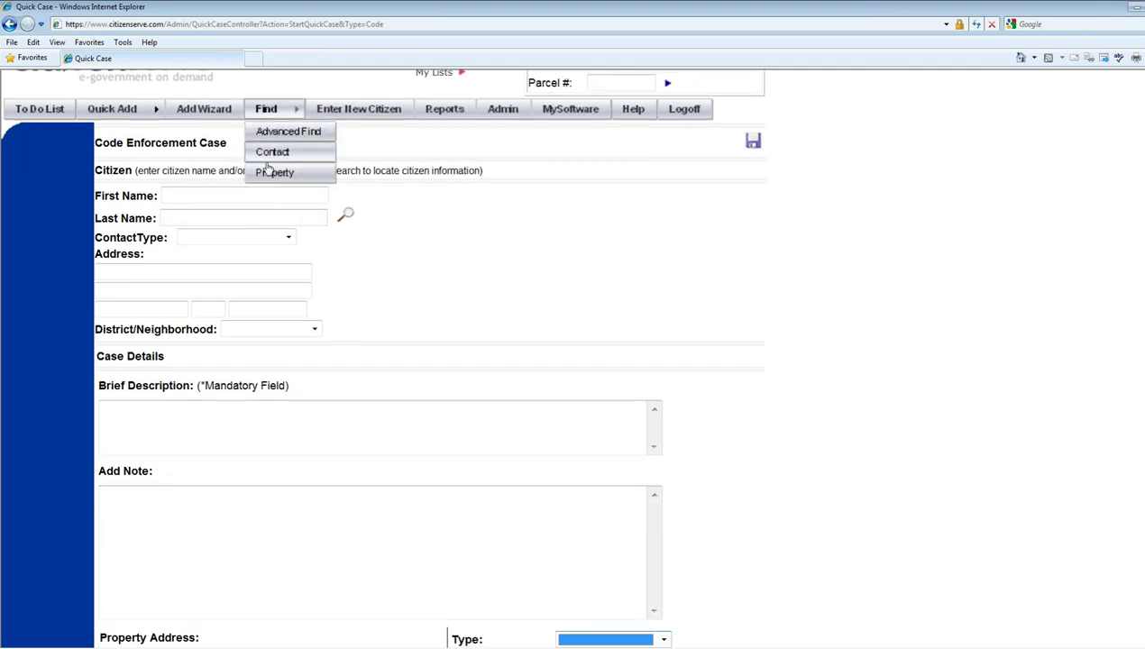
scroll(265, 176, down, 1)
scroll(264, 177, up, 2)
mouse_move(263, 184)
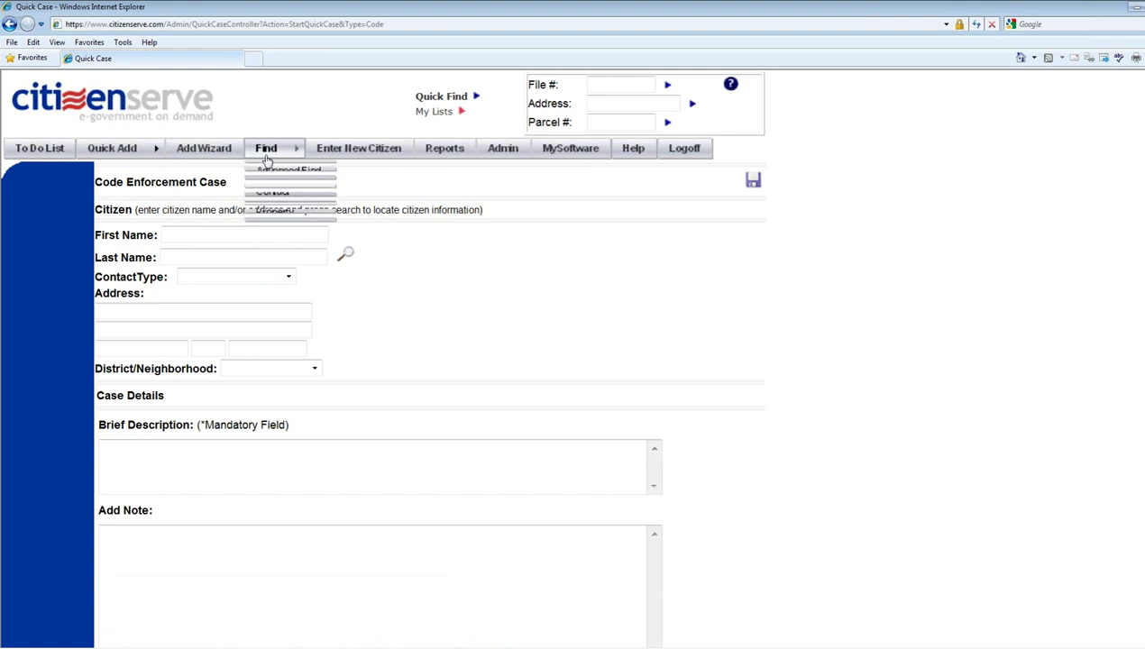
click(270, 212)
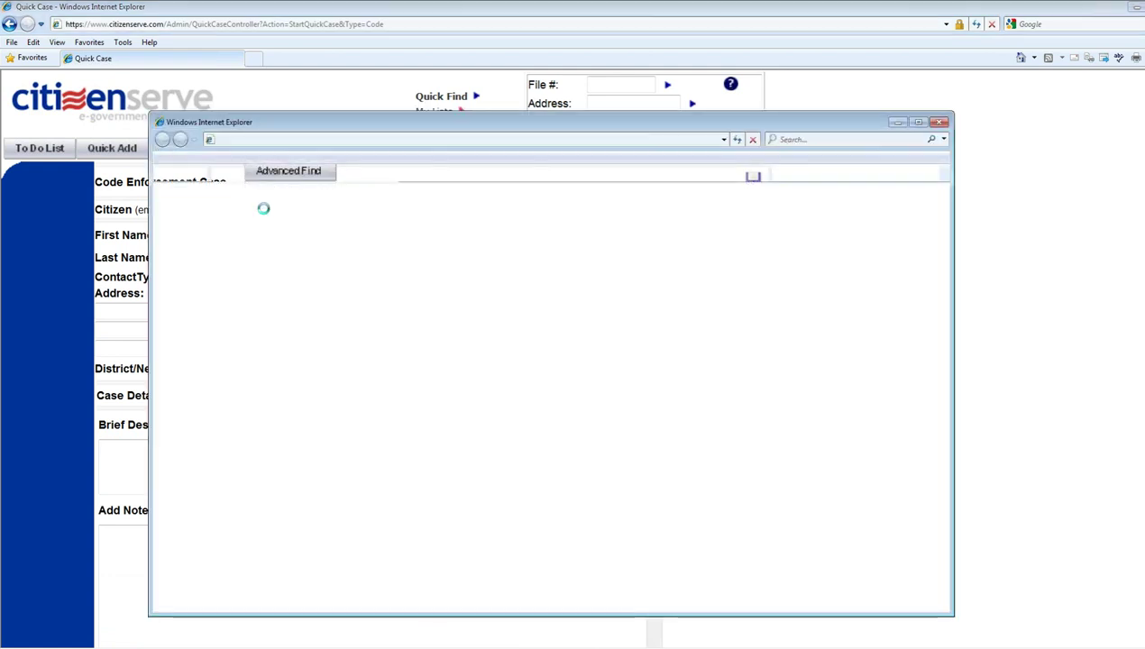
- Clear the Pismo Beach city and CA state, and enter street name 'paddock'
drag(287, 124, 229, 74)
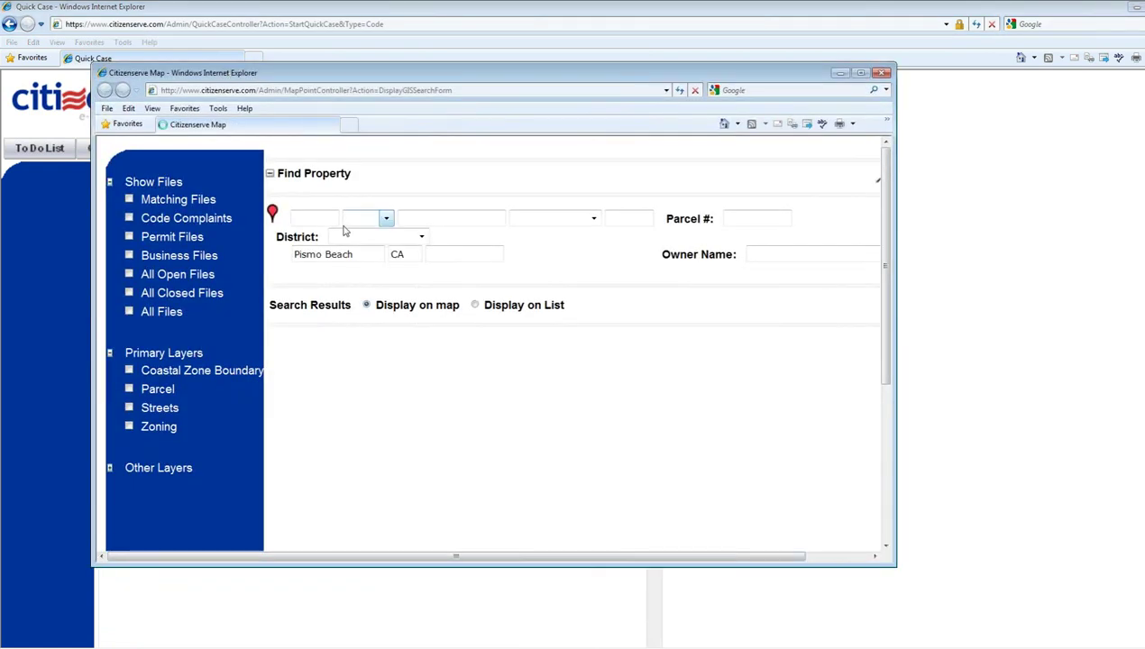
drag(352, 254, 169, 228)
key(Delete)
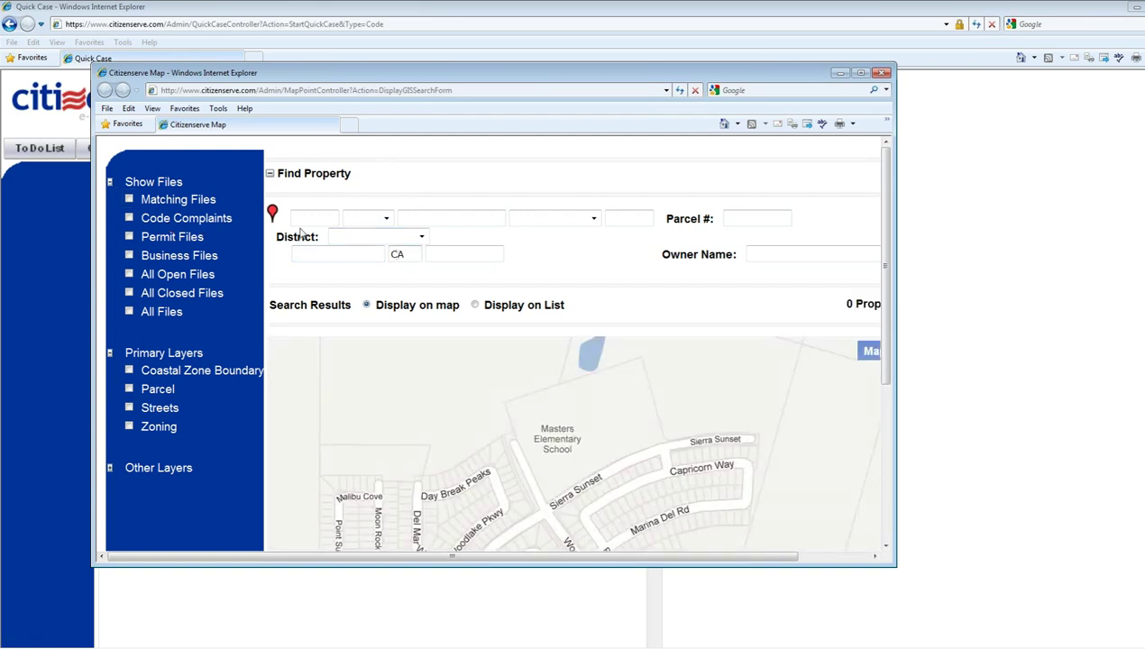
double_click(397, 253)
key(Delete)
click(423, 215)
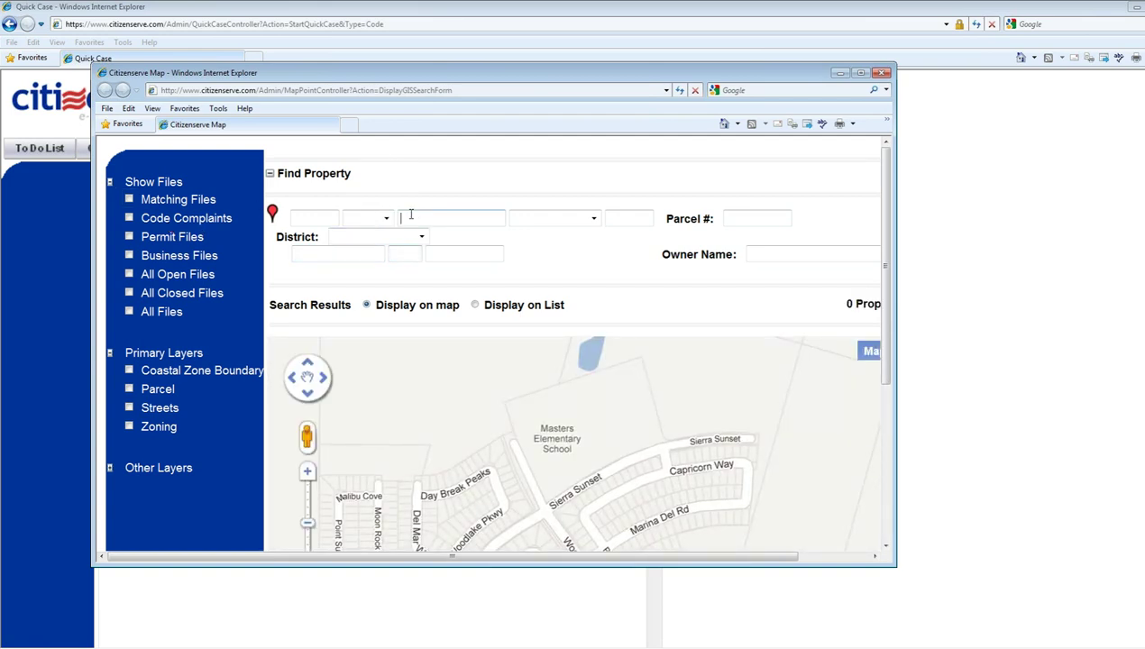
text(paddock)
- Enlarge and reposition the map window to show the 21 Paddock results
drag(894, 564, 1100, 648)
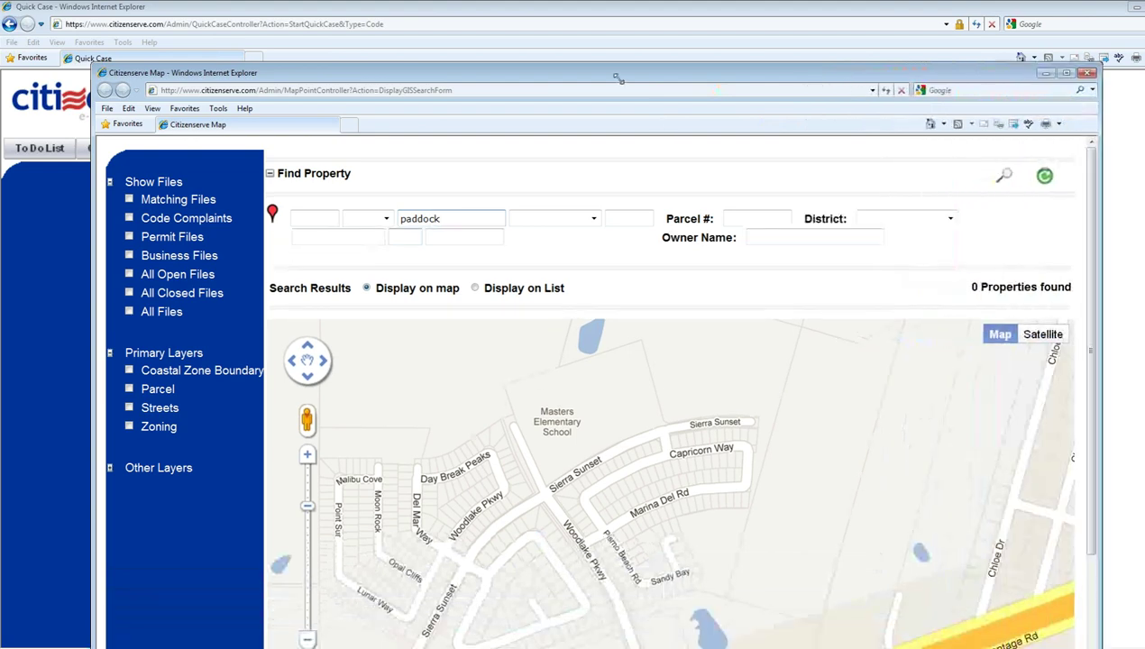
drag(618, 80, 574, 5)
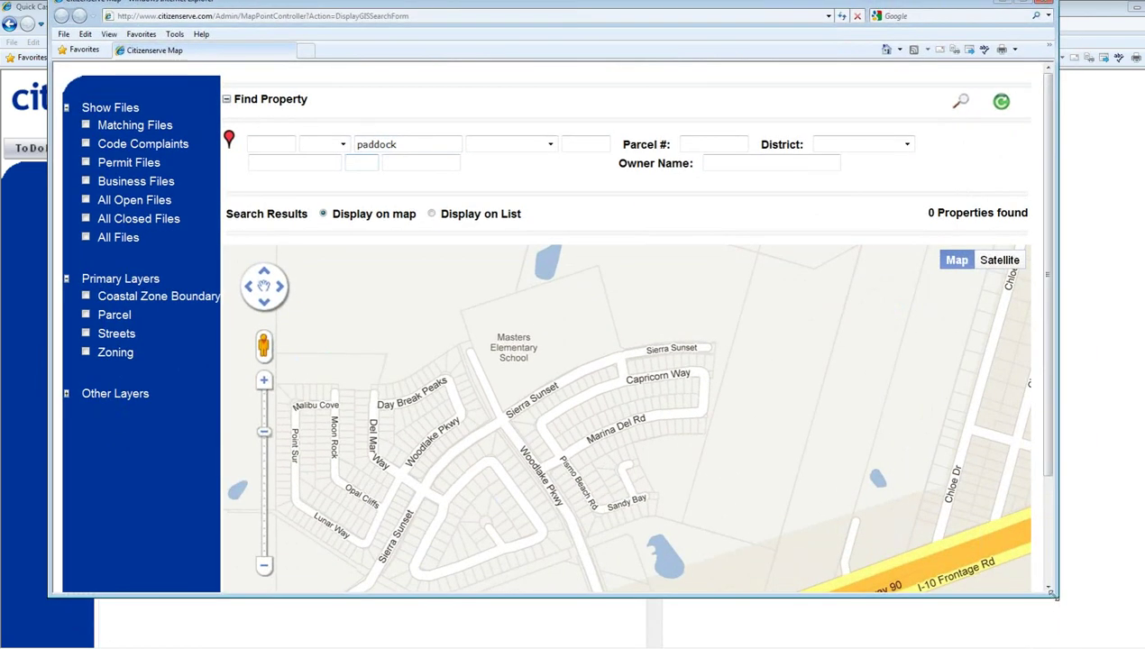
drag(1060, 634, 1069, 648)
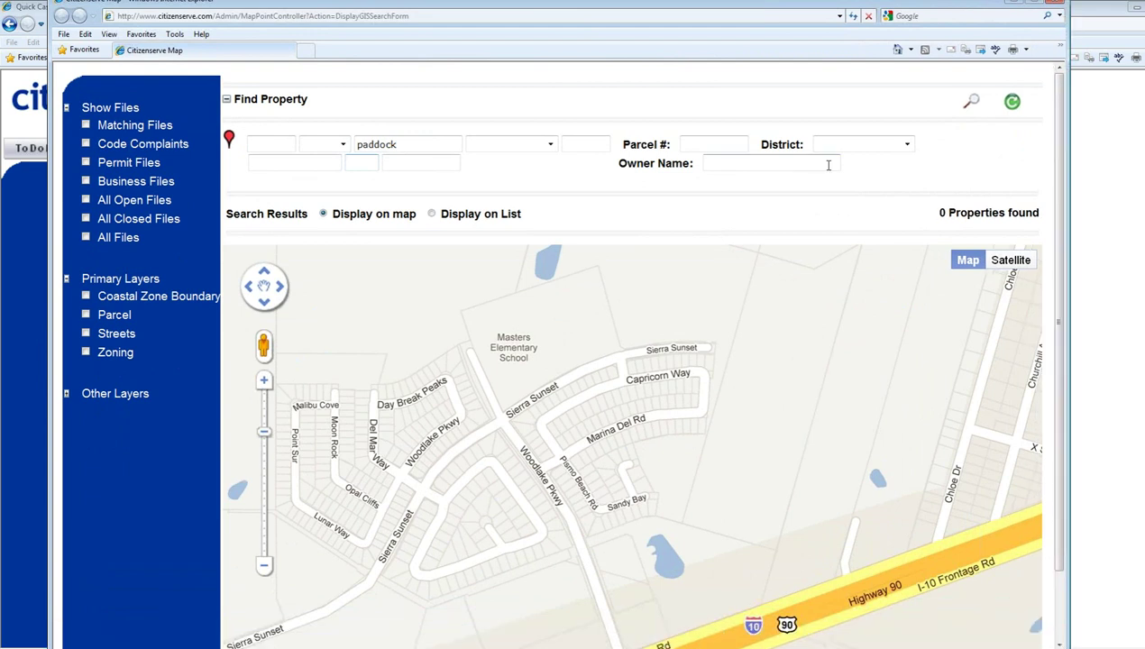
drag(628, 9, 597, 11)
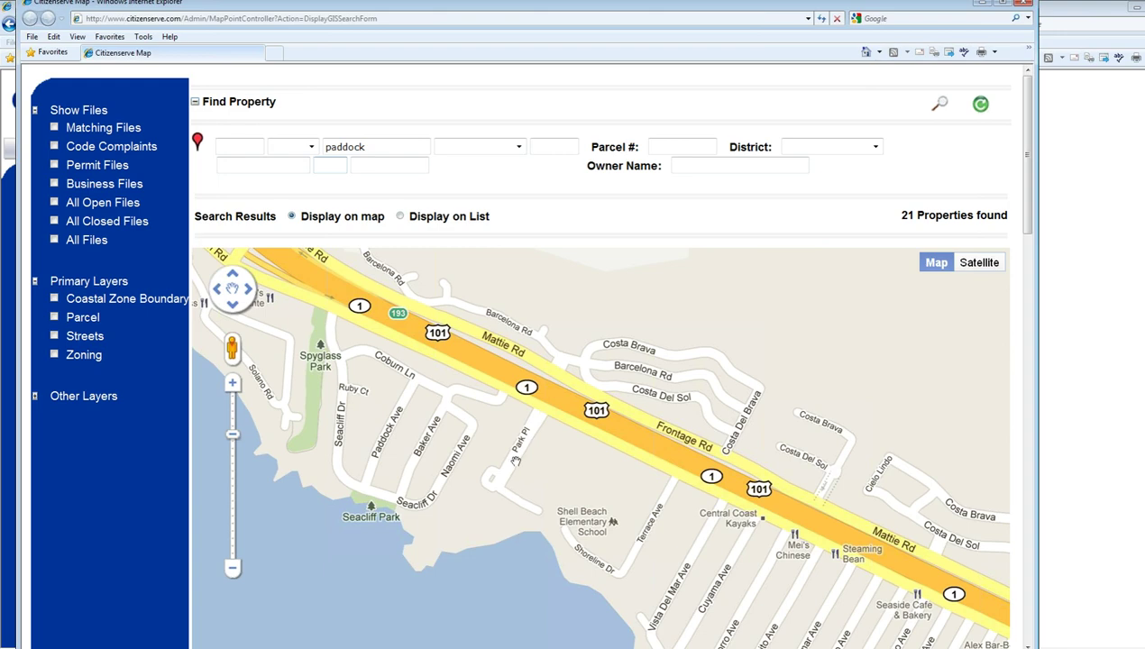
- Turn on the Zoning layer and zoom into the Costa Brava and Highway 101 area
drag(515, 461, 521, 344)
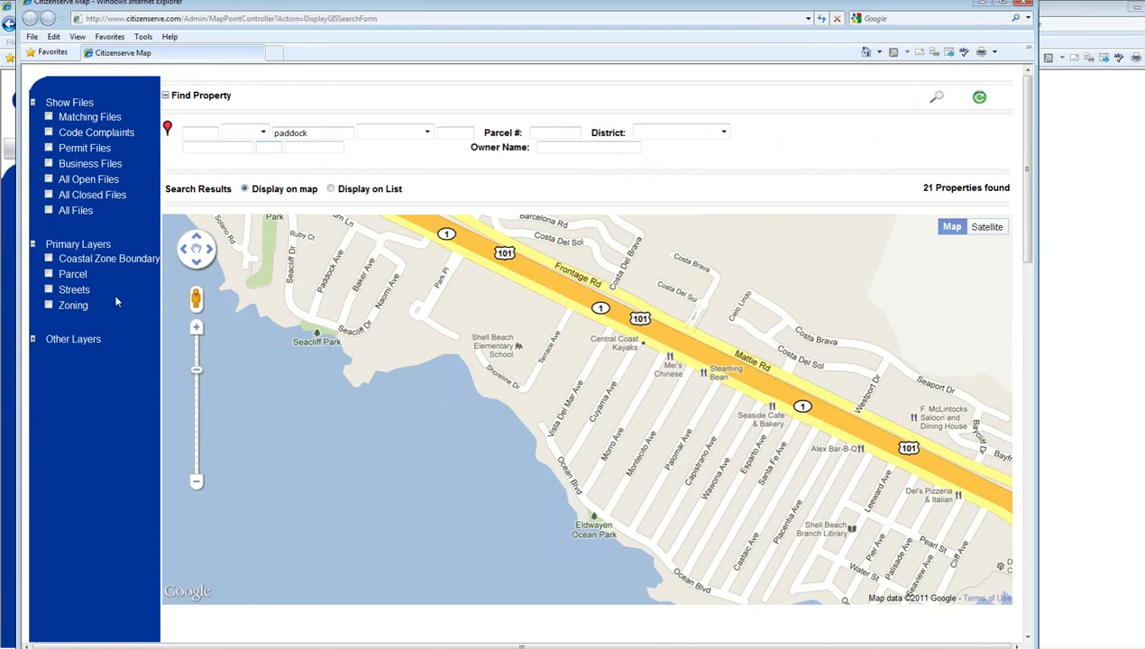
click(50, 305)
scroll(516, 477, down, 2)
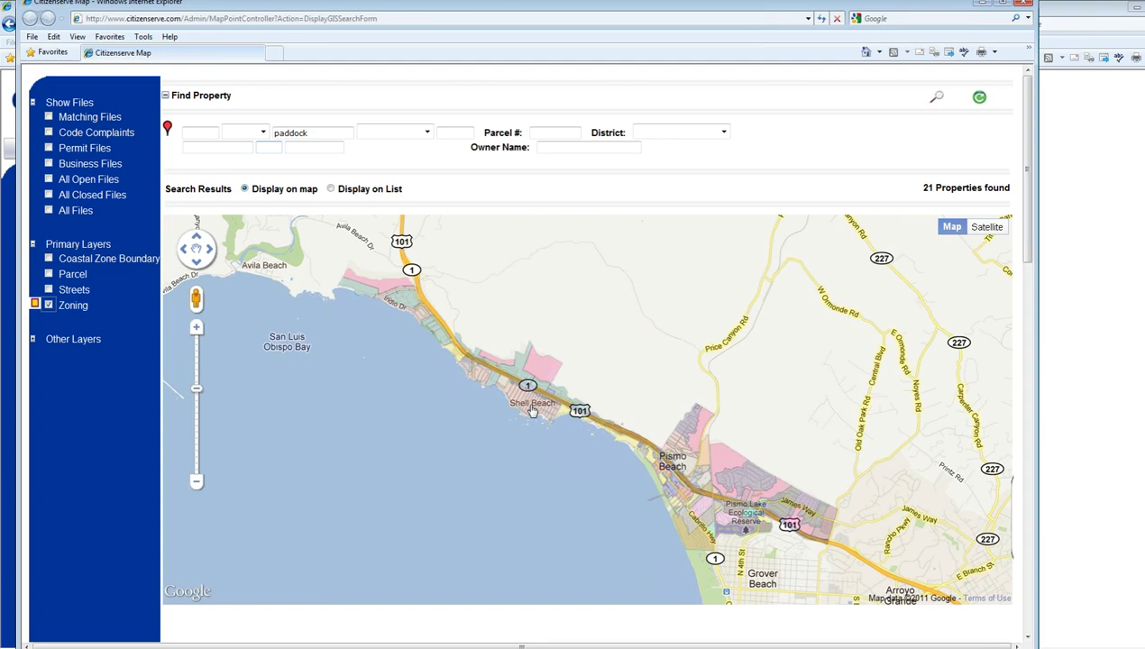
click(198, 329)
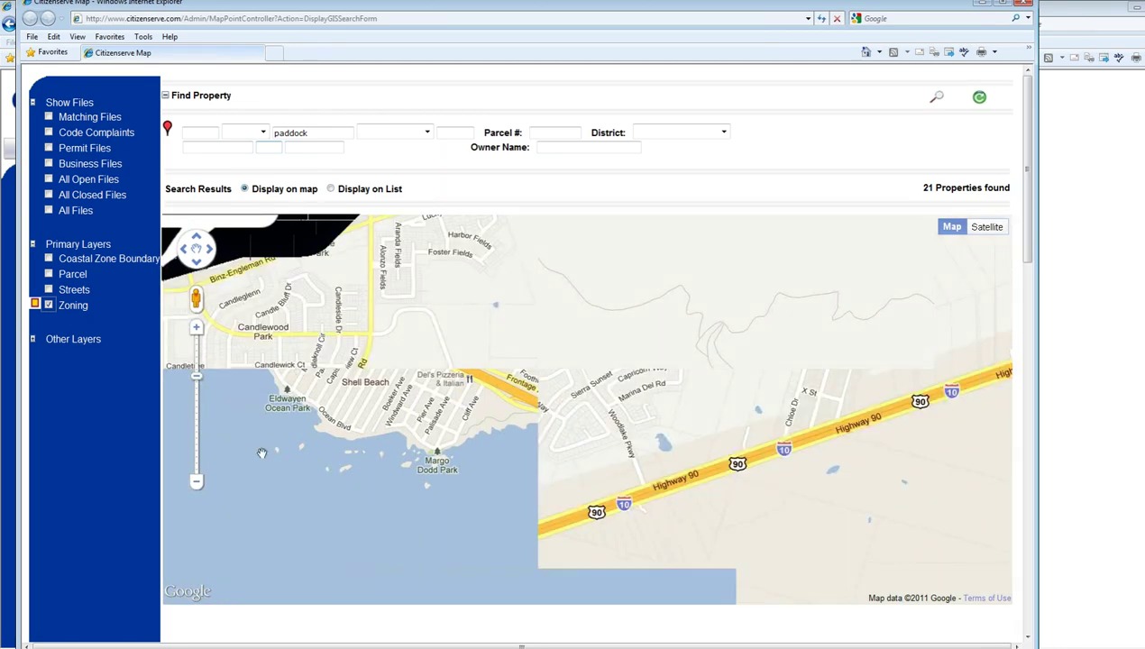
click(197, 483)
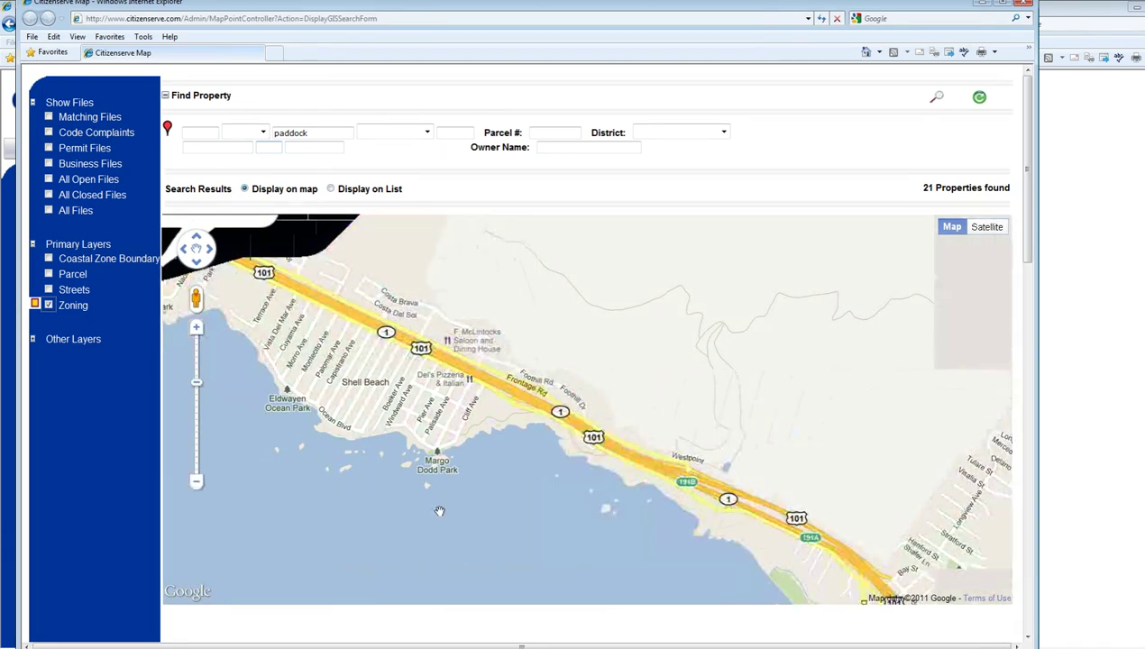
double_click(521, 295)
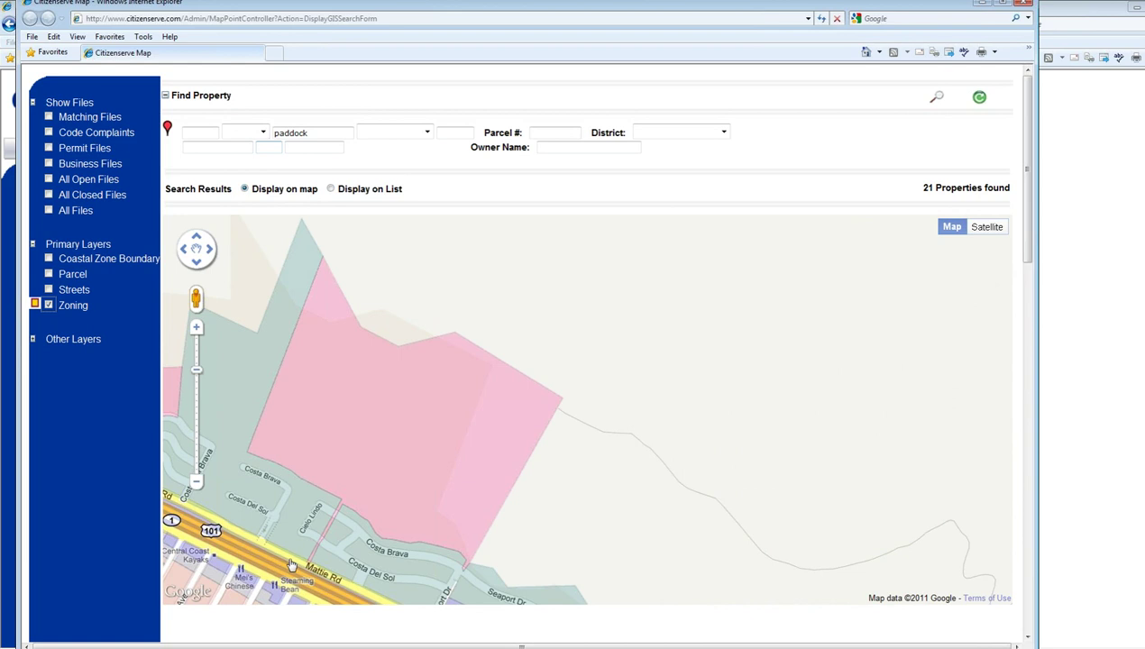
drag(254, 565, 481, 416)
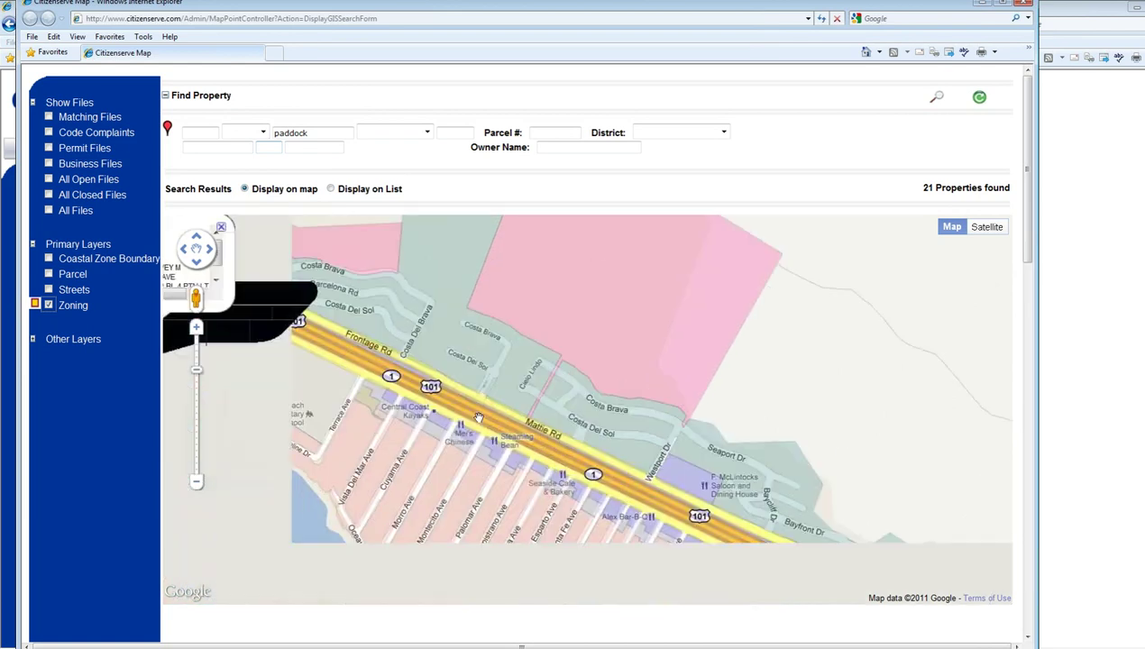
- Confirm the residential block near Morro Ave is zoned R-1, then turn on the Streets layer
click(423, 466)
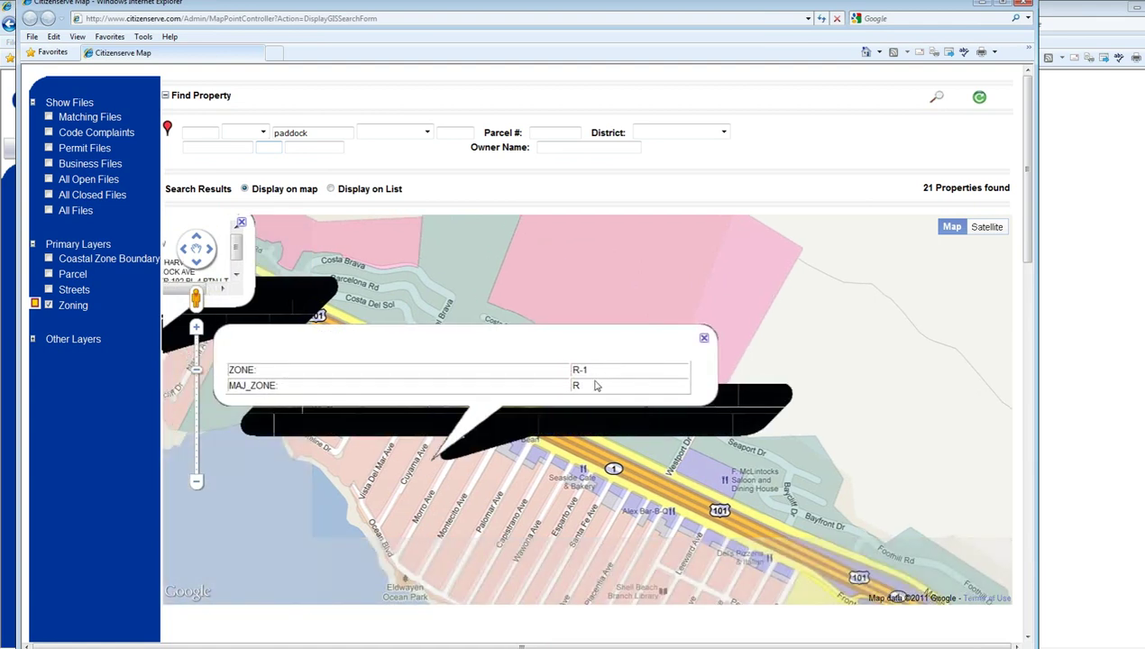
click(704, 339)
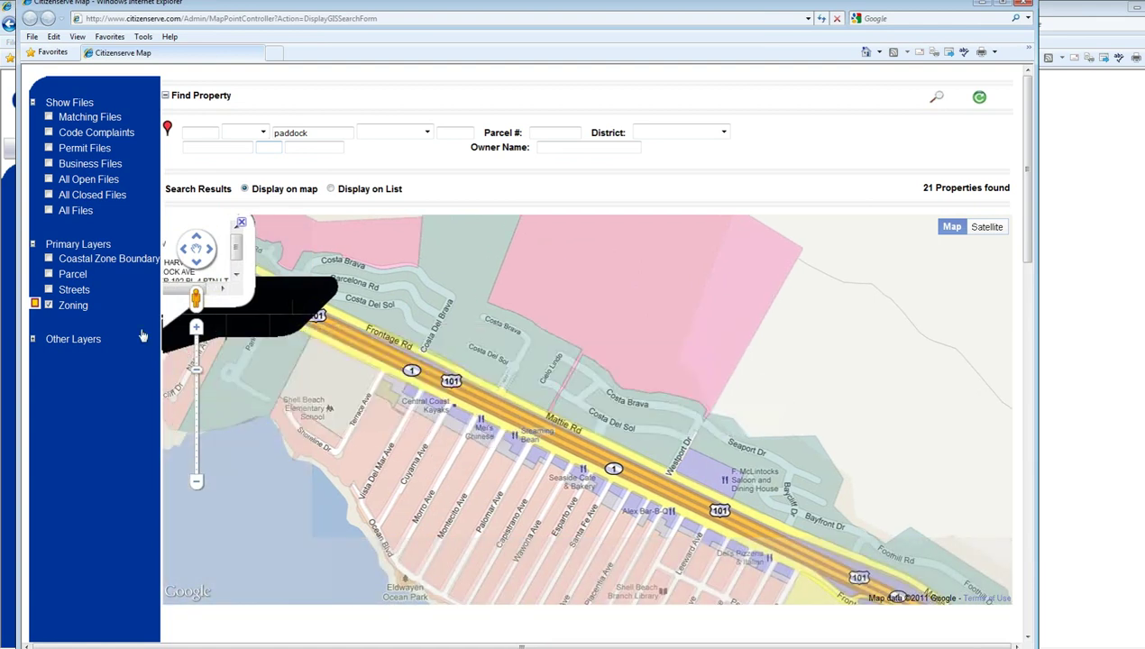
click(48, 289)
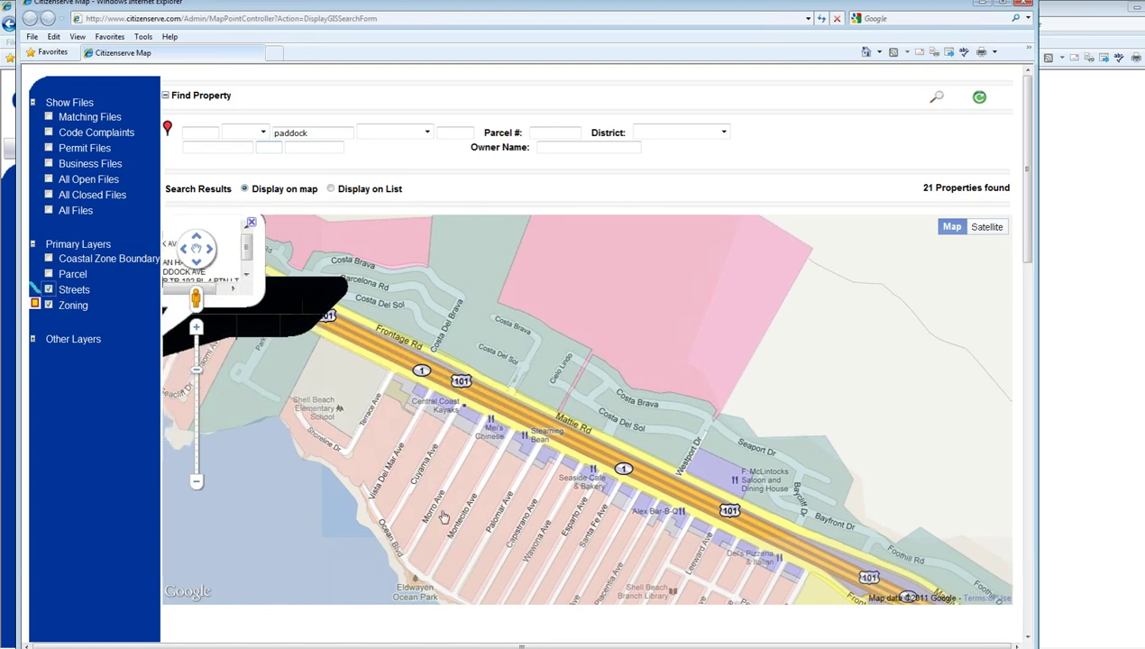
- Show the info balloon for the Paddock Ave property near Seacliff Park, with parcel and owner details
scroll(443, 517, down, 3)
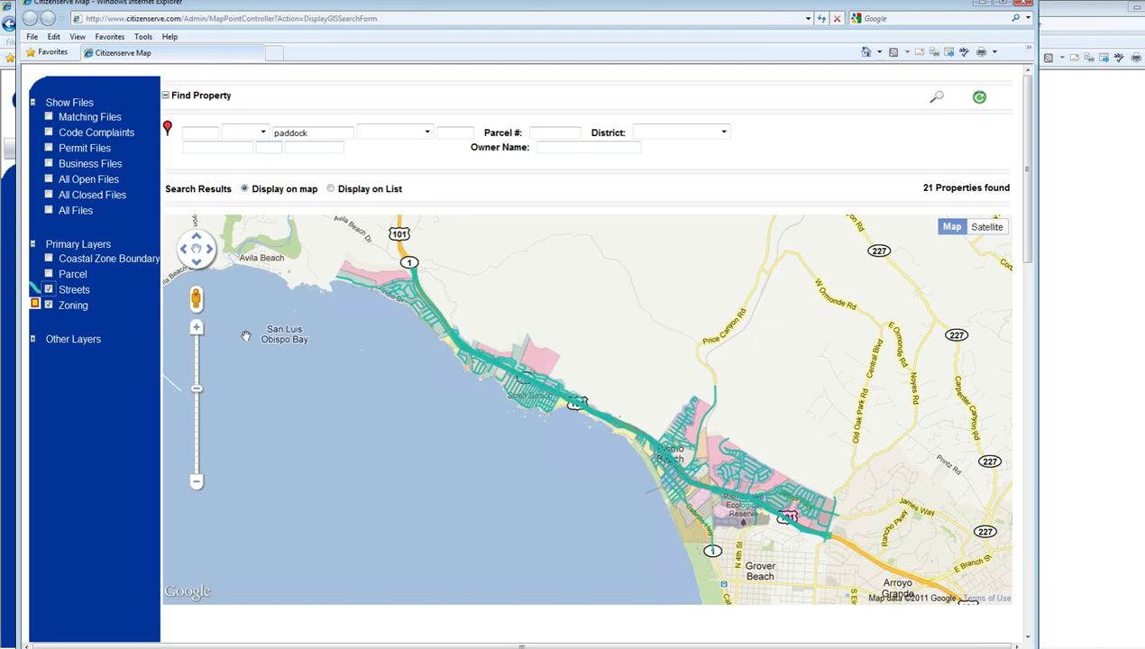
click(195, 328)
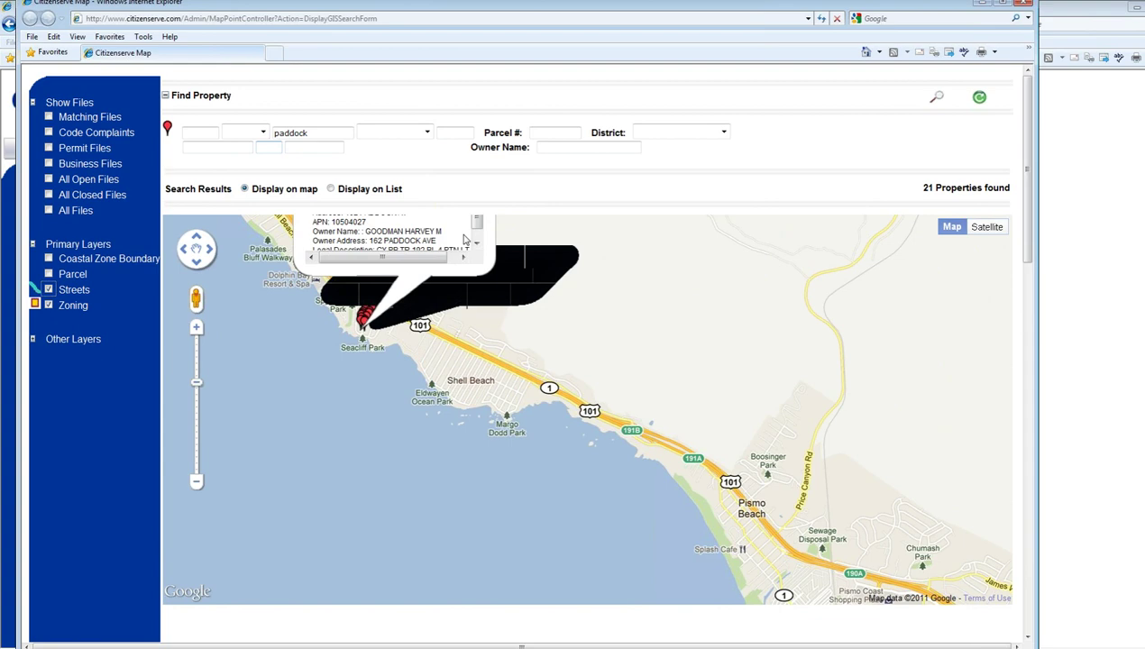
key(ctrl+minus)
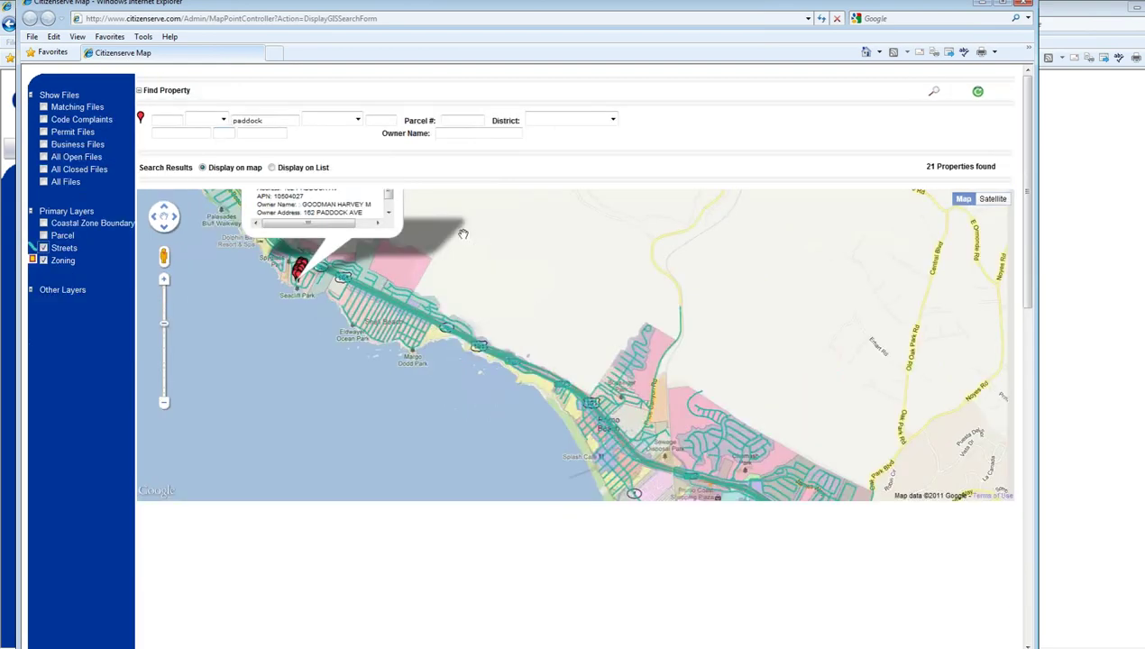
drag(390, 196, 388, 214)
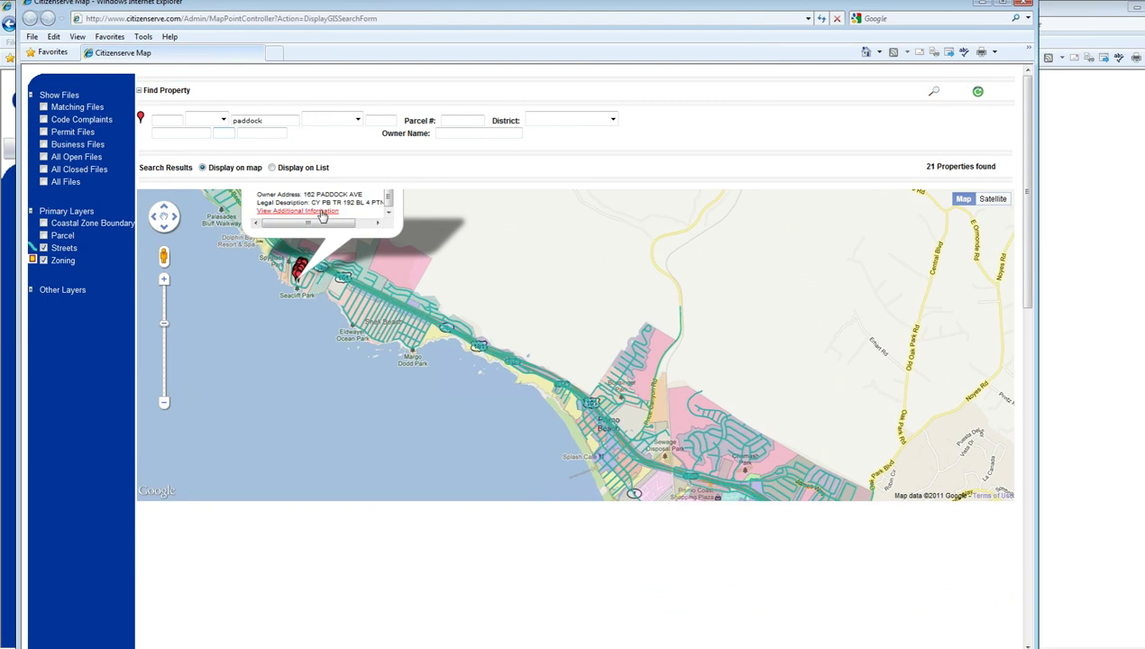
click(322, 213)
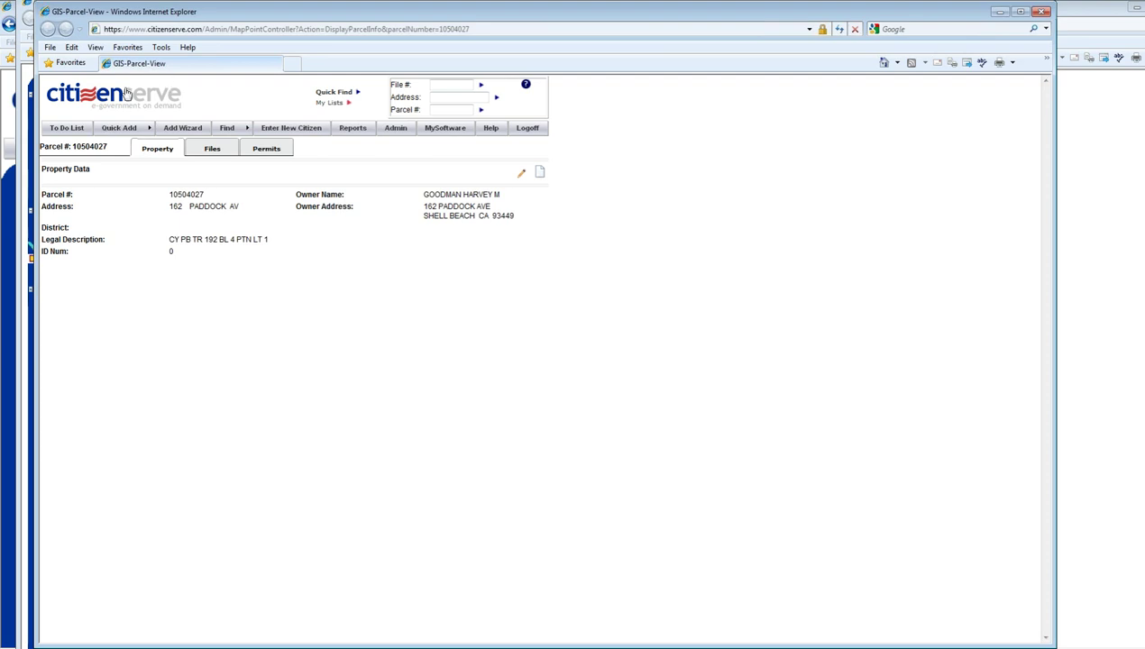
click(212, 150)
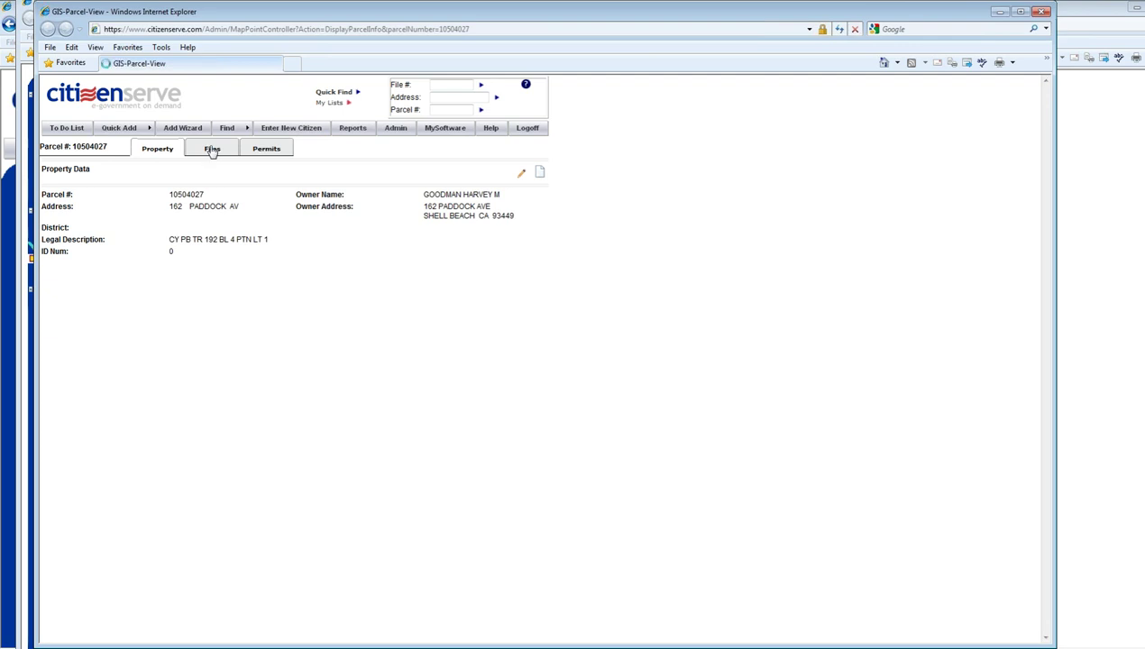